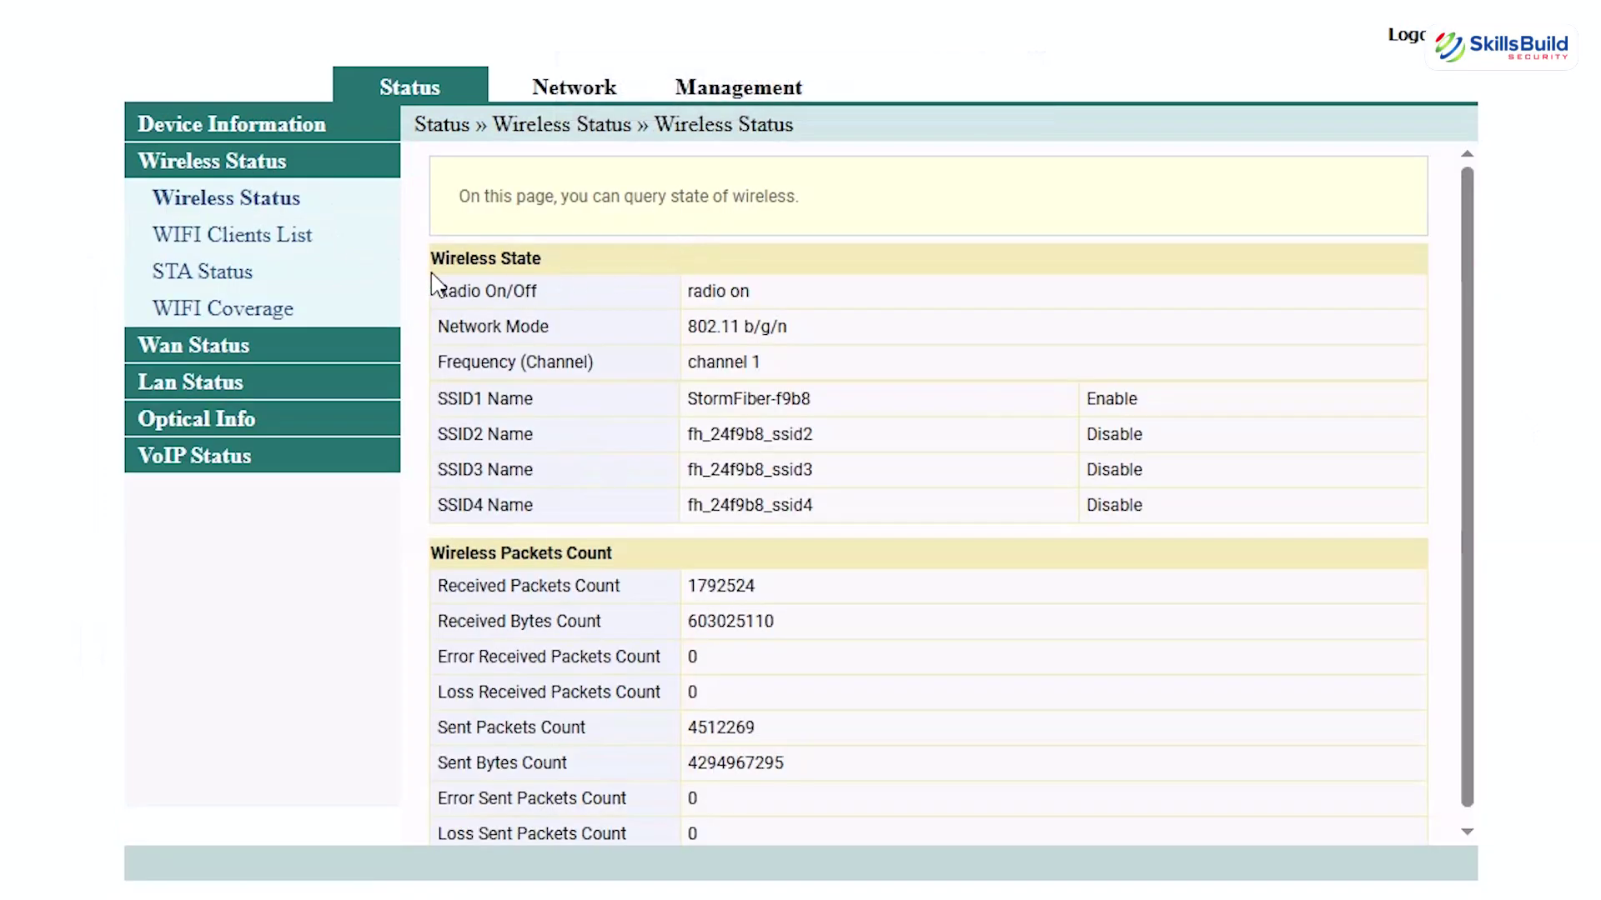
- Open WIFI Clients List under Wireless Status to see the devices connected to the router
{"action": "left_click", "coordinate": [291, 244]}
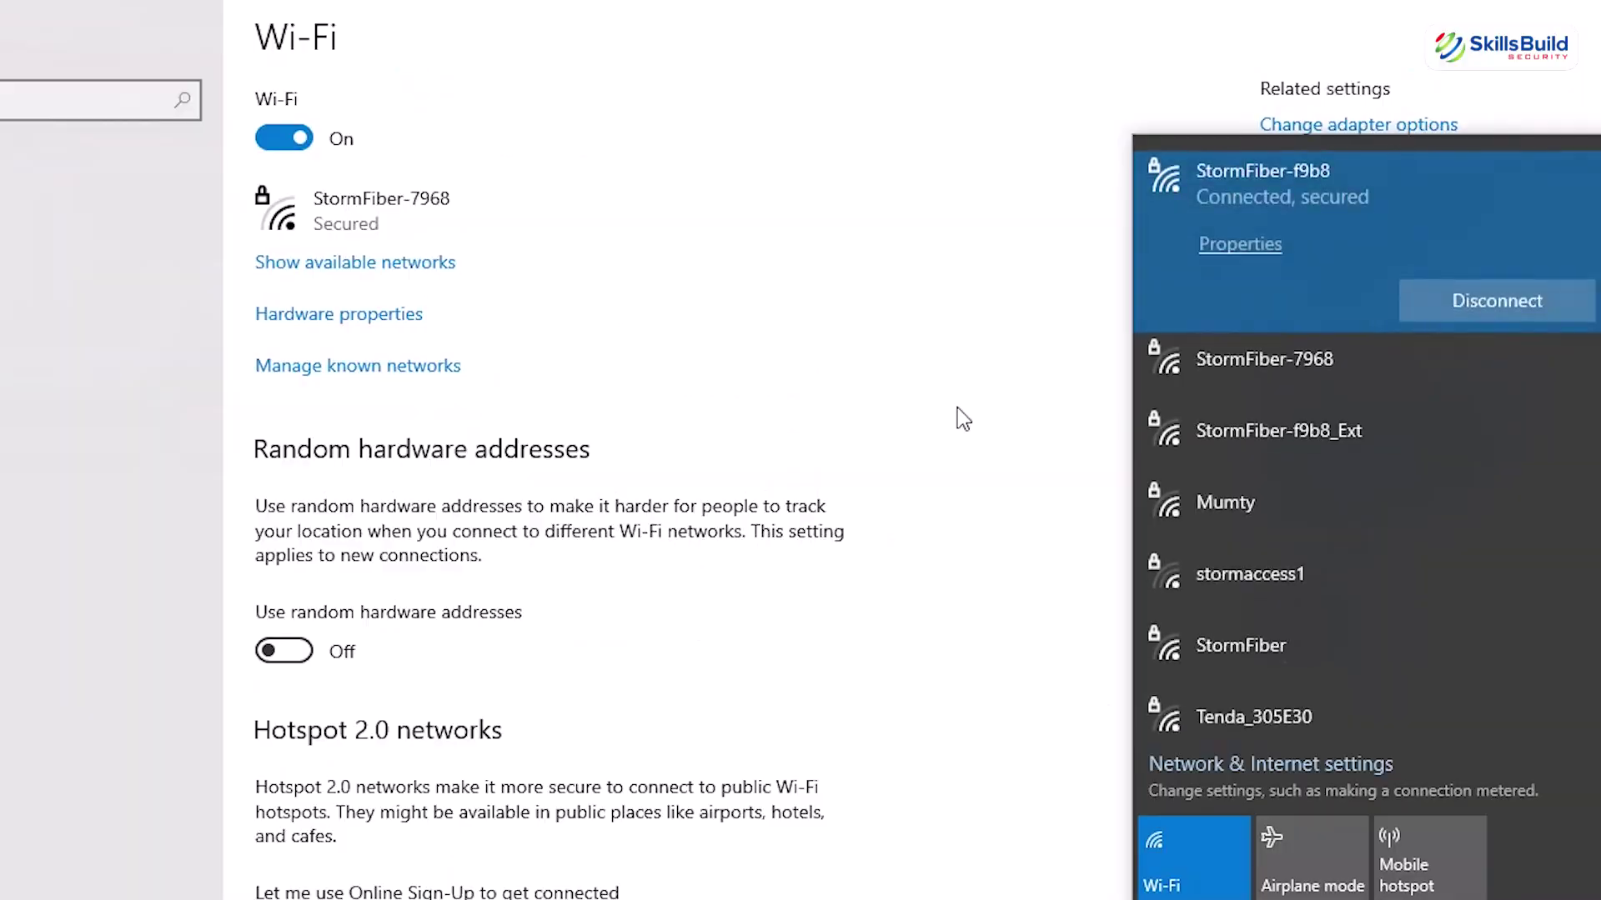
- Dismiss the nearby Wi-Fi networks flyout so only the Wi-Fi settings page remains
{"action": "scroll", "coordinate": [959, 417], "scroll_direction": "down", "scroll_amount": 4}
{"action": "scroll", "coordinate": [959, 417], "scroll_direction": "up", "scroll_amount": 4}
{"action": "left_click", "coordinate": [998, 358]}
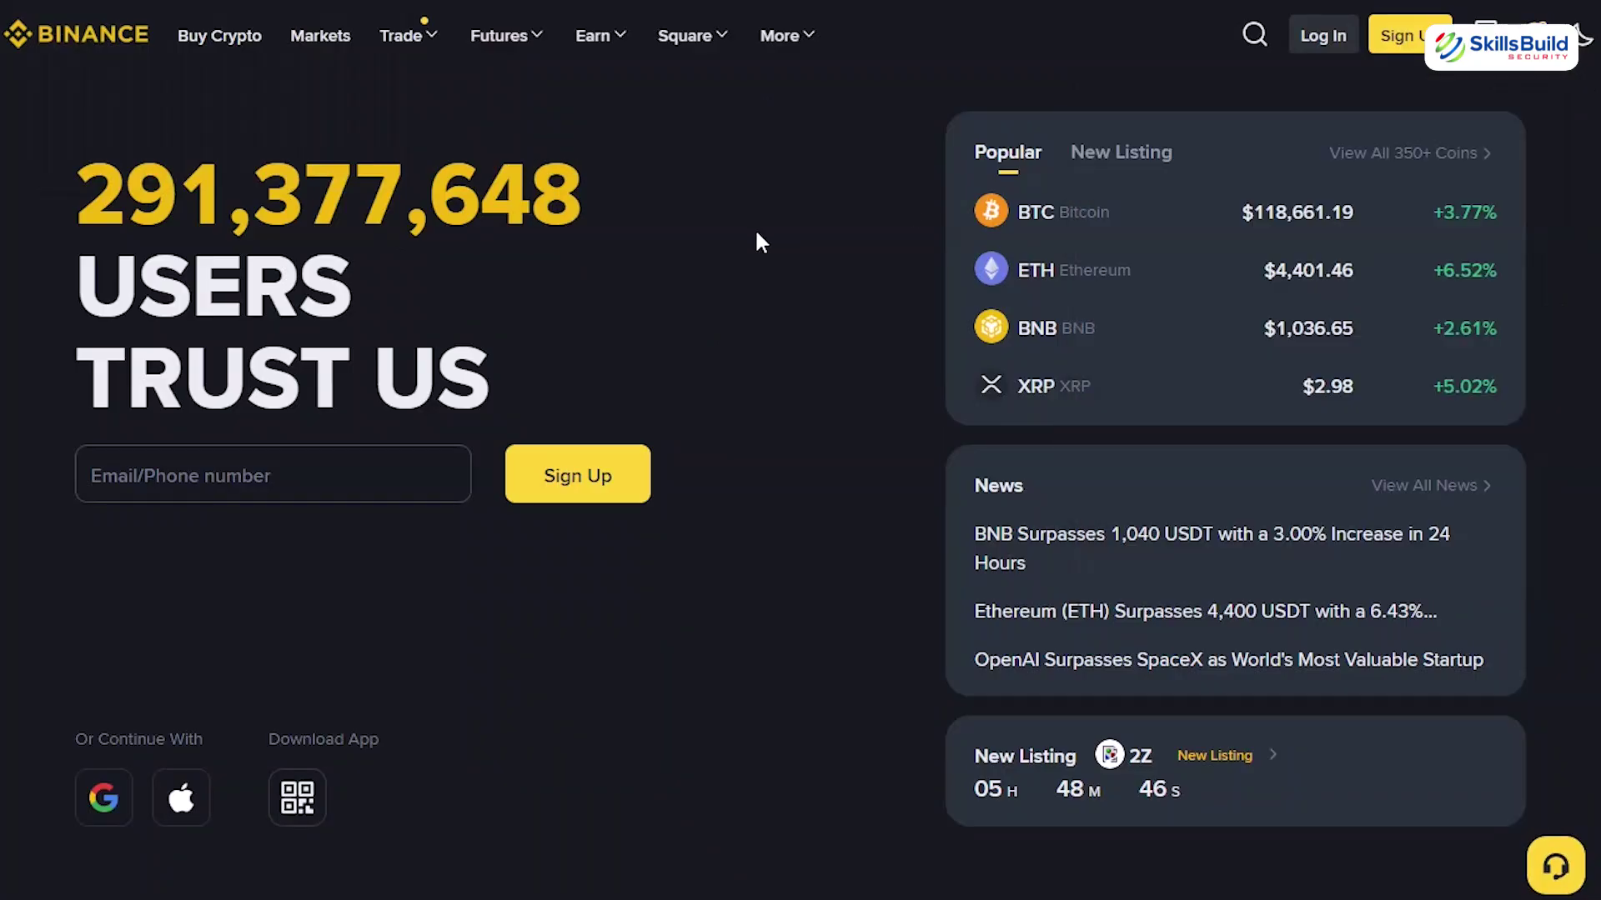
{"action": "scroll", "coordinate": [758, 239], "scroll_direction": "down", "scroll_amount": 10}
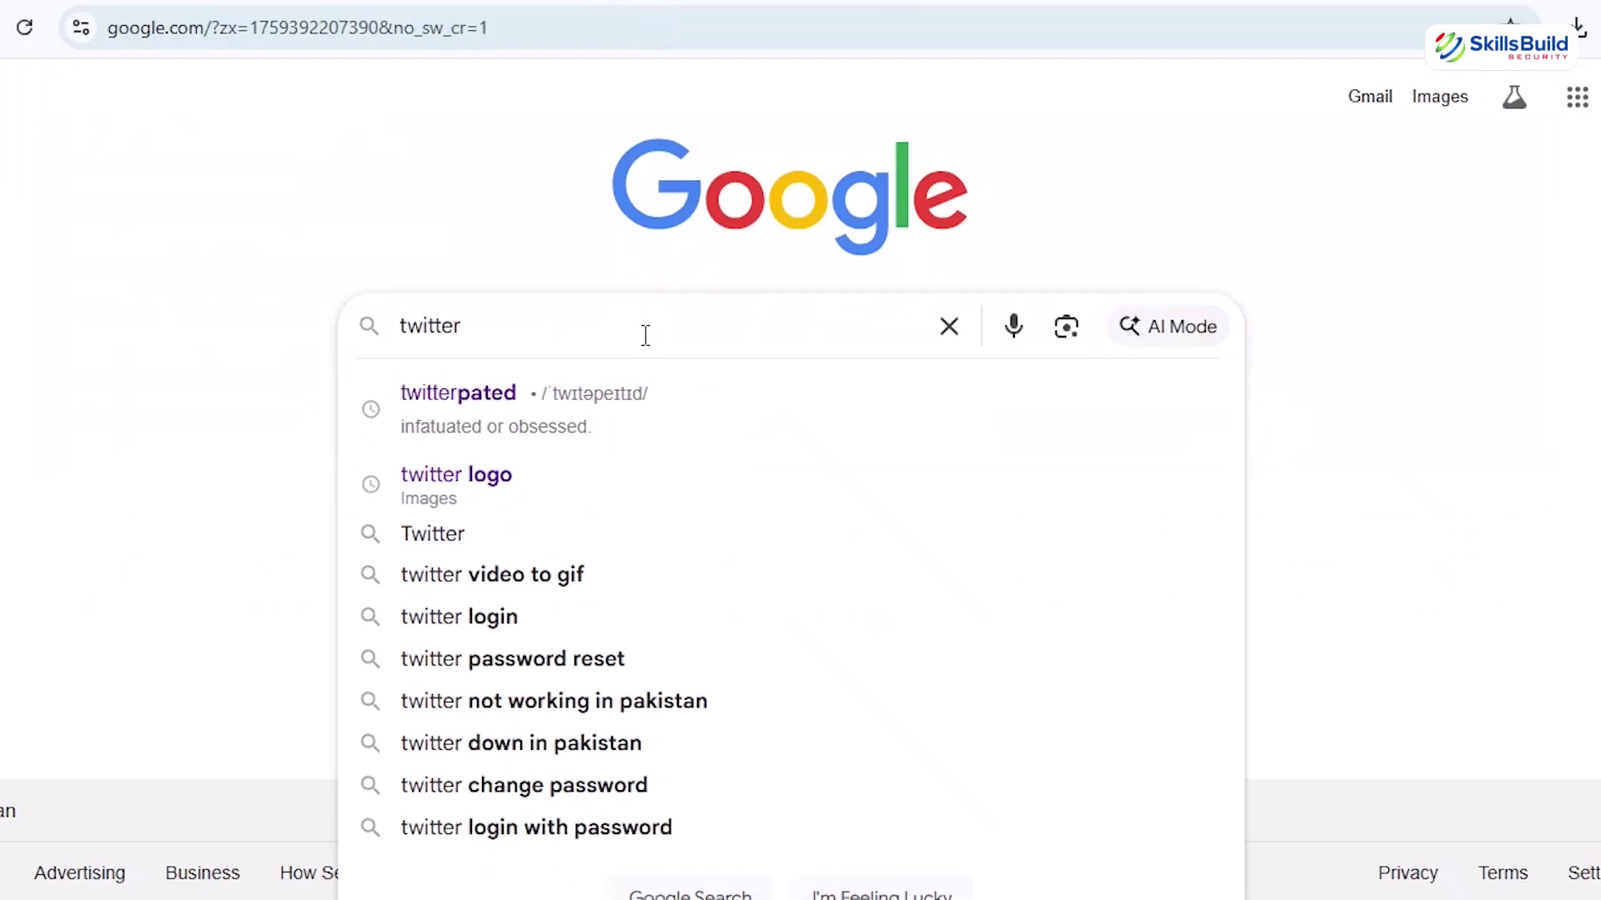
- Search Google for twitter.com
{"action": "type", "text": "."}
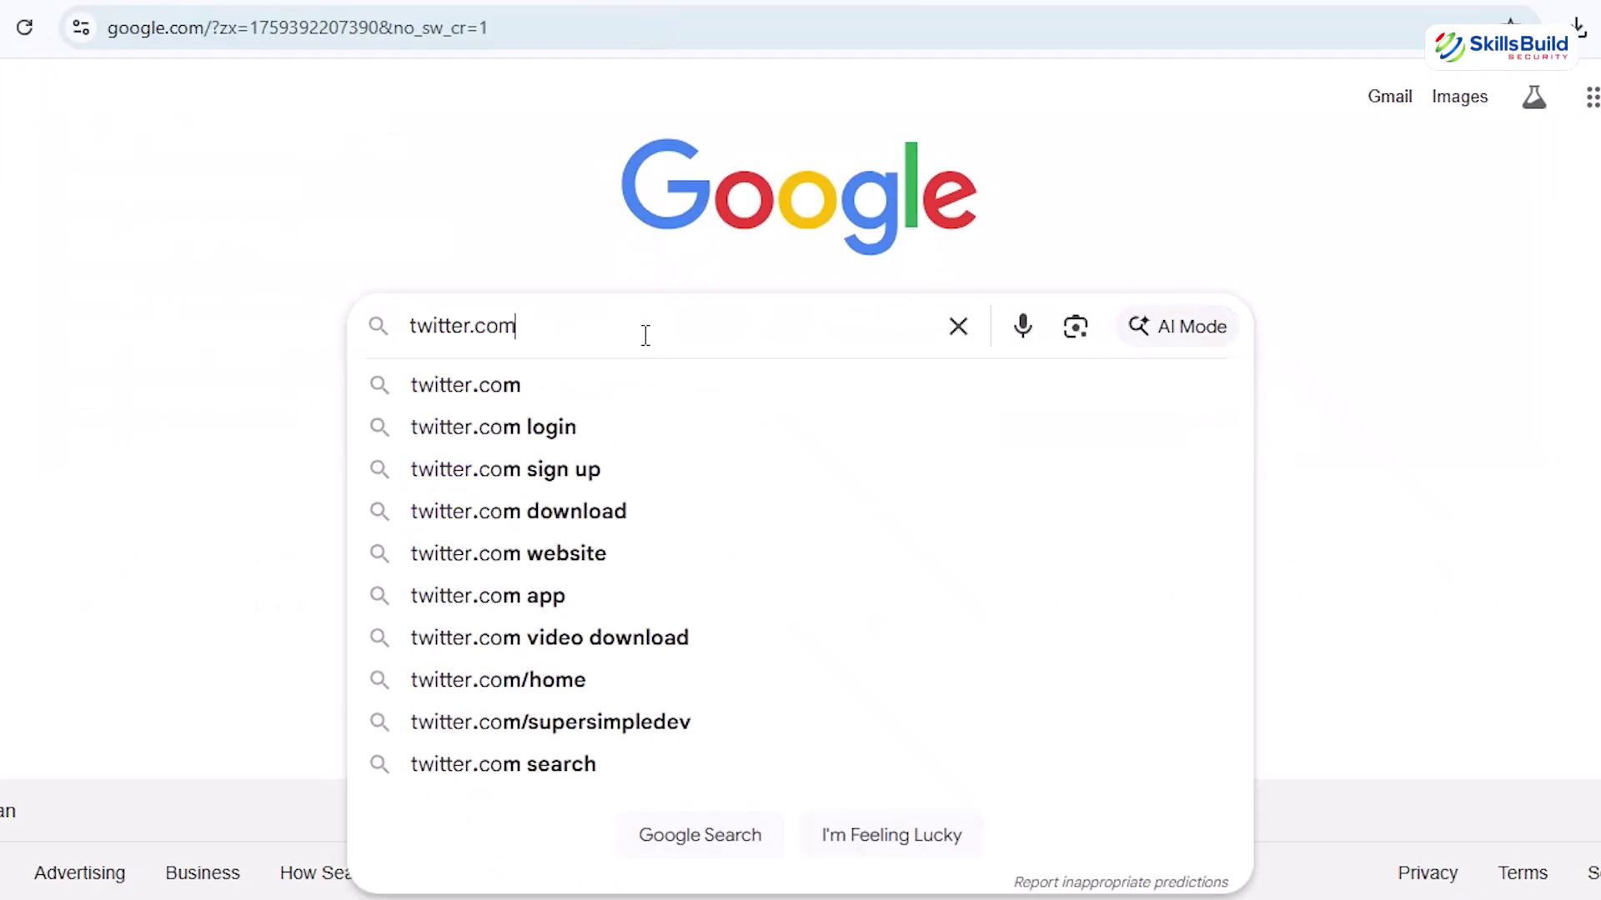
{"action": "type", "text": "com"}
{"action": "key", "text": "Return"}
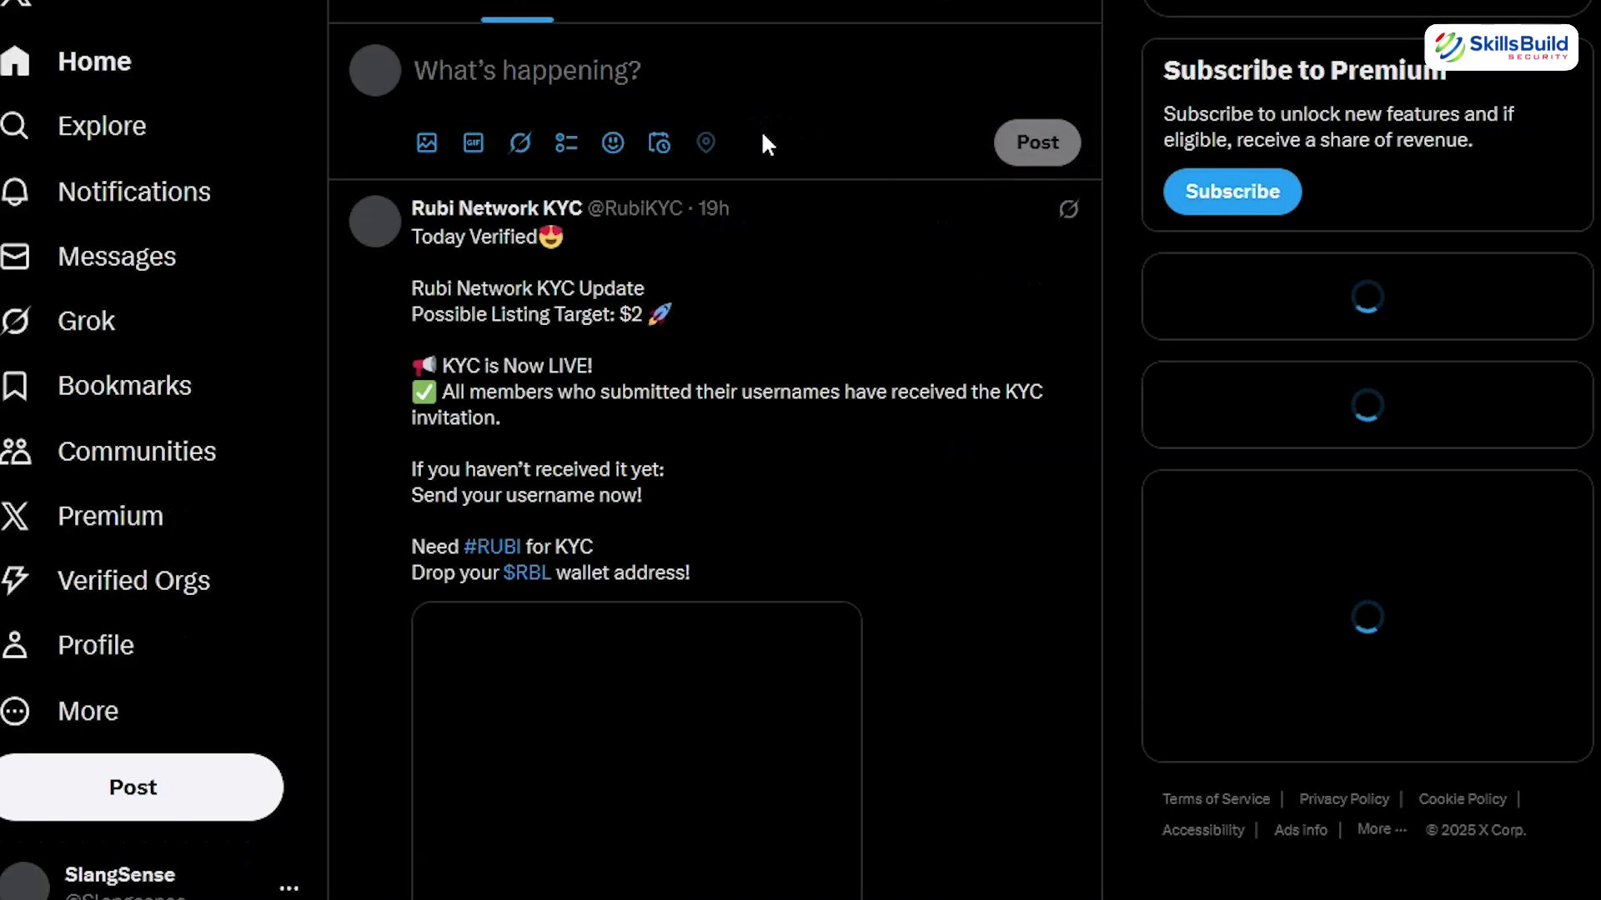
{"action": "scroll", "coordinate": [744, 242], "scroll_direction": "down", "scroll_amount": 10}
{"action": "scroll", "coordinate": [750, 258], "scroll_direction": "down", "scroll_amount": 15}
{"action": "scroll", "coordinate": [1082, 518], "scroll_direction": "up", "scroll_amount": 2}
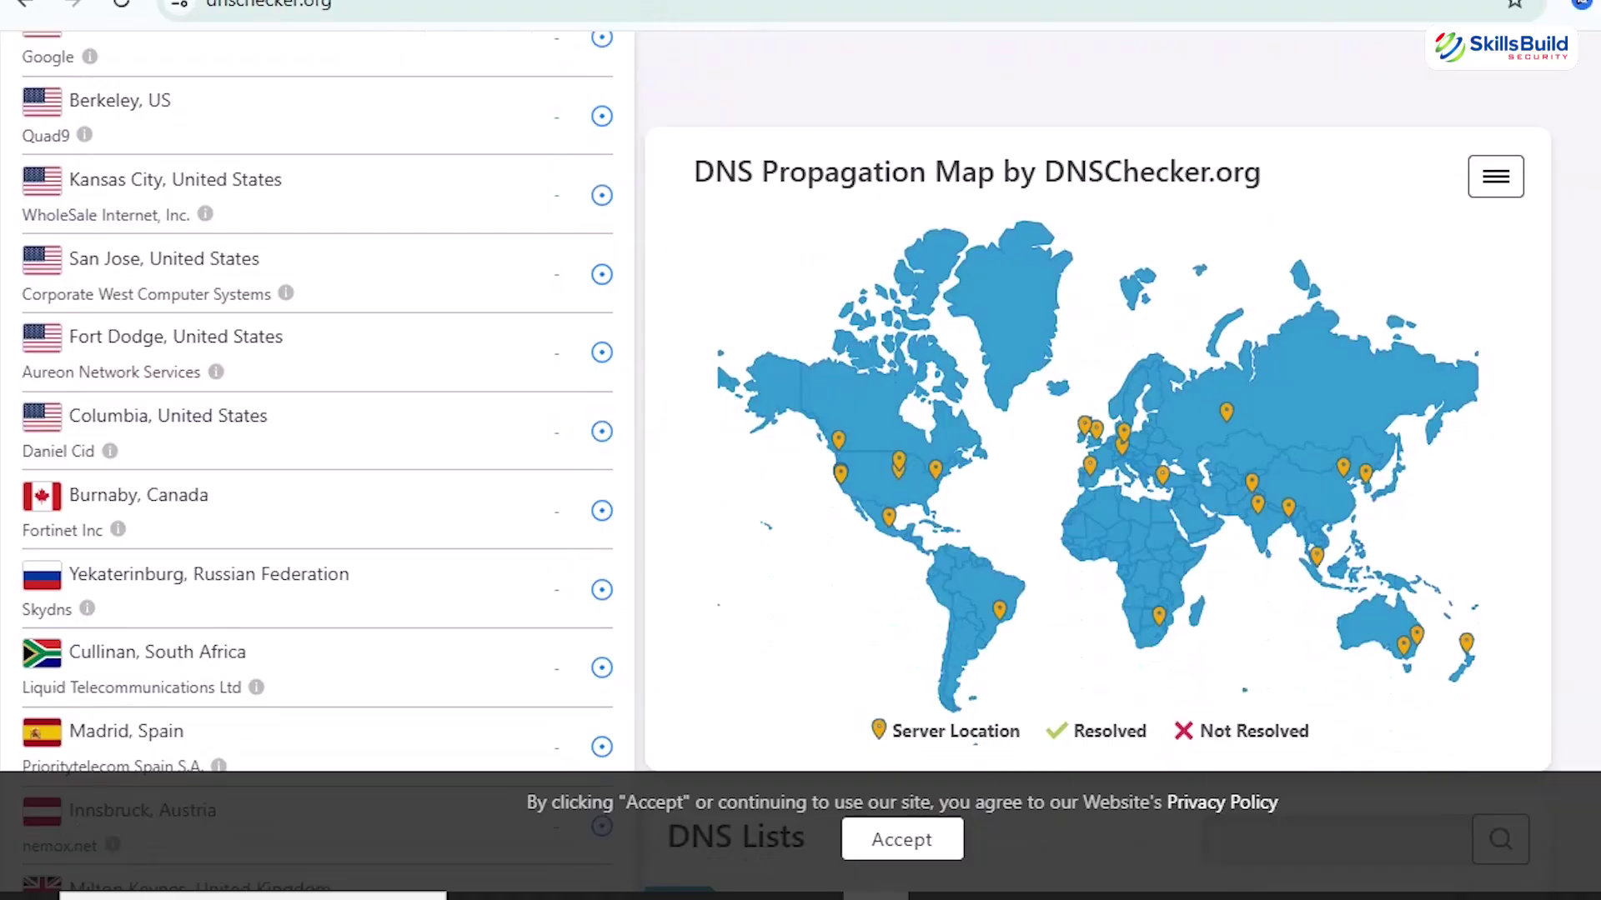
{"action": "scroll", "coordinate": [317, 458], "scroll_direction": "down", "scroll_amount": 5}
{"action": "scroll", "coordinate": [316, 459], "scroll_direction": "down", "scroll_amount": 8}
- Accept the dnschecker.org cookie banner and scroll through the DNS propagation page
{"action": "scroll", "coordinate": [997, 742], "scroll_direction": "down", "scroll_amount": 3}
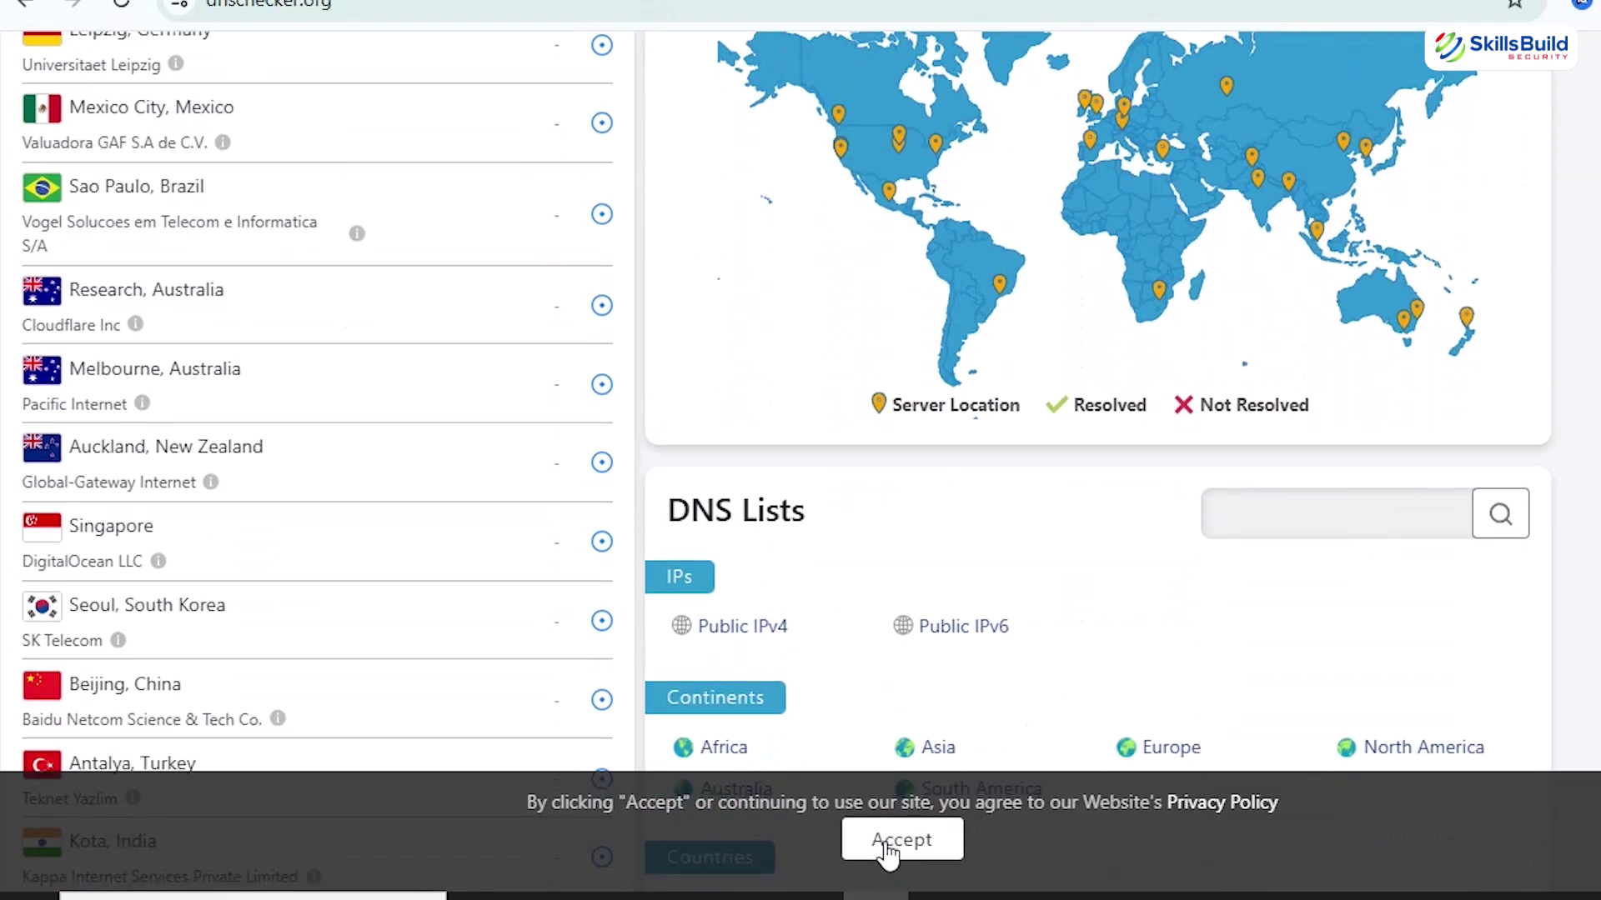
{"action": "left_click", "coordinate": [889, 846]}
{"action": "scroll", "coordinate": [1568, 484], "scroll_direction": "down", "scroll_amount": 6}
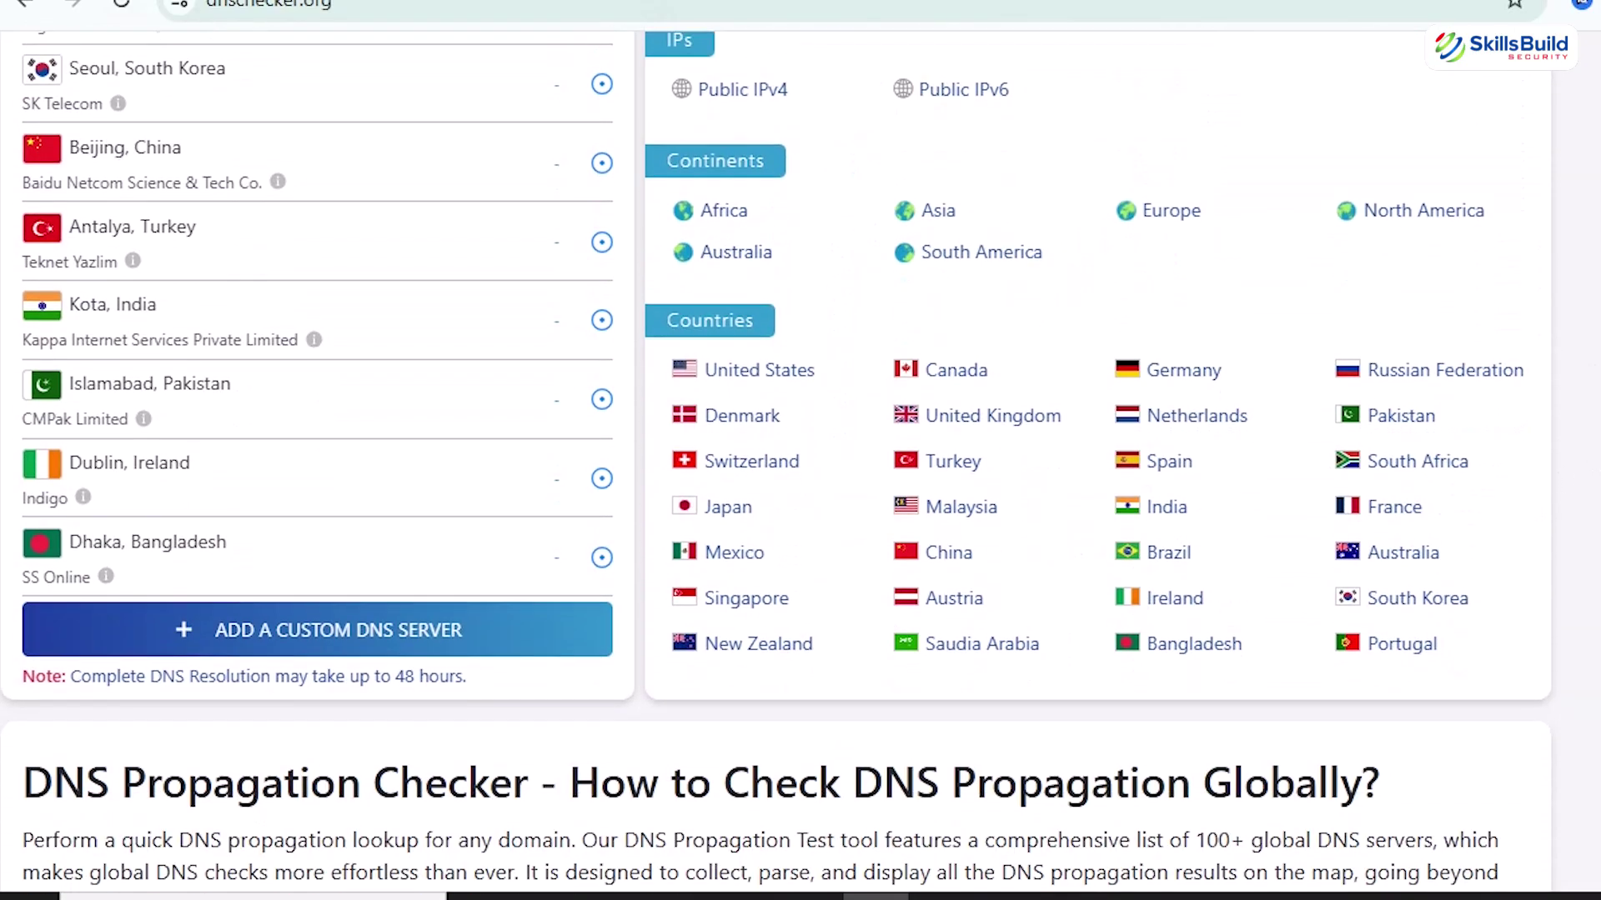
{"action": "scroll", "coordinate": [801, 458], "scroll_direction": "down", "scroll_amount": 2}
{"action": "scroll", "coordinate": [800, 458], "scroll_direction": "up", "scroll_amount": 5}
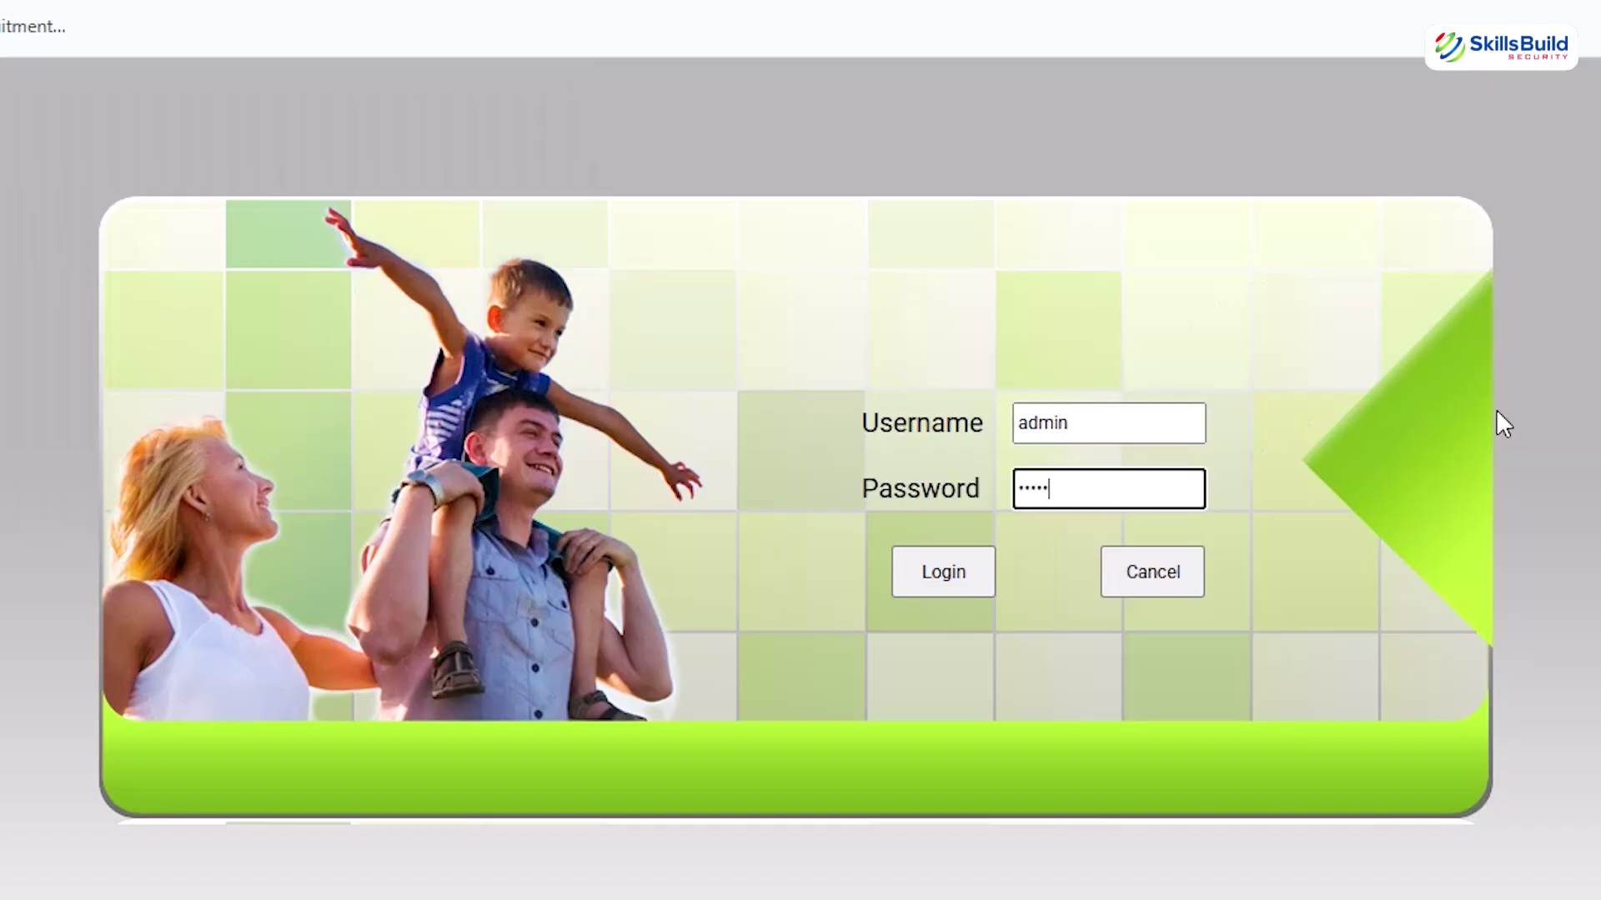
- Submit the router login, dismiss Chrome's breached-password warning, and start re-entering the username at 192.168.1.1
{"action": "key", "text": "Return"}
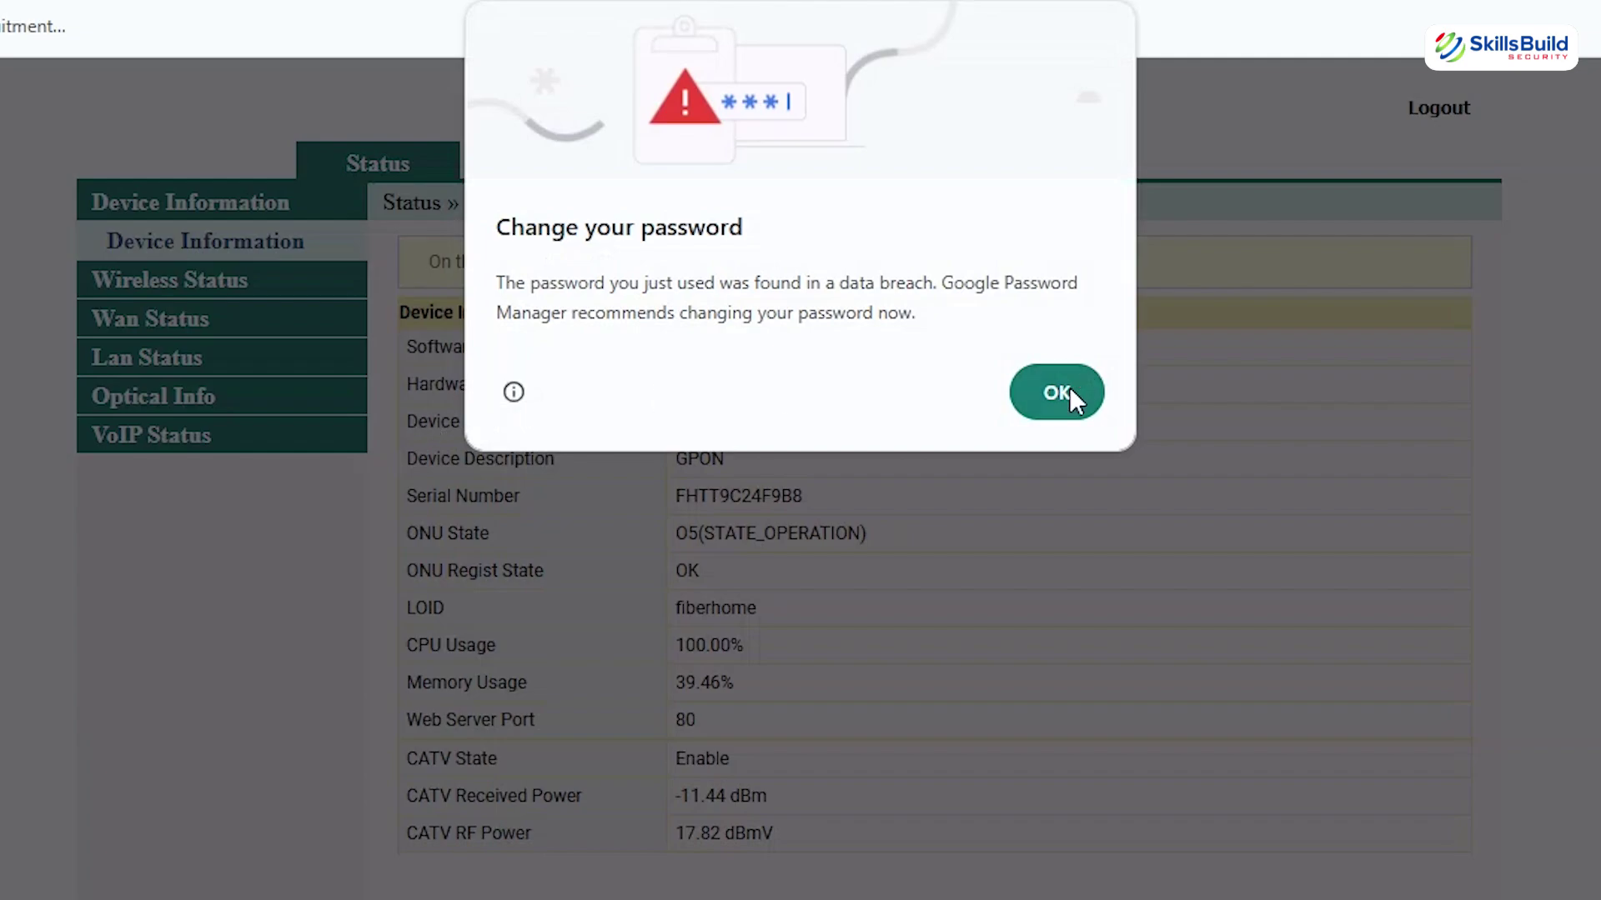
{"action": "left_click", "coordinate": [1069, 388]}
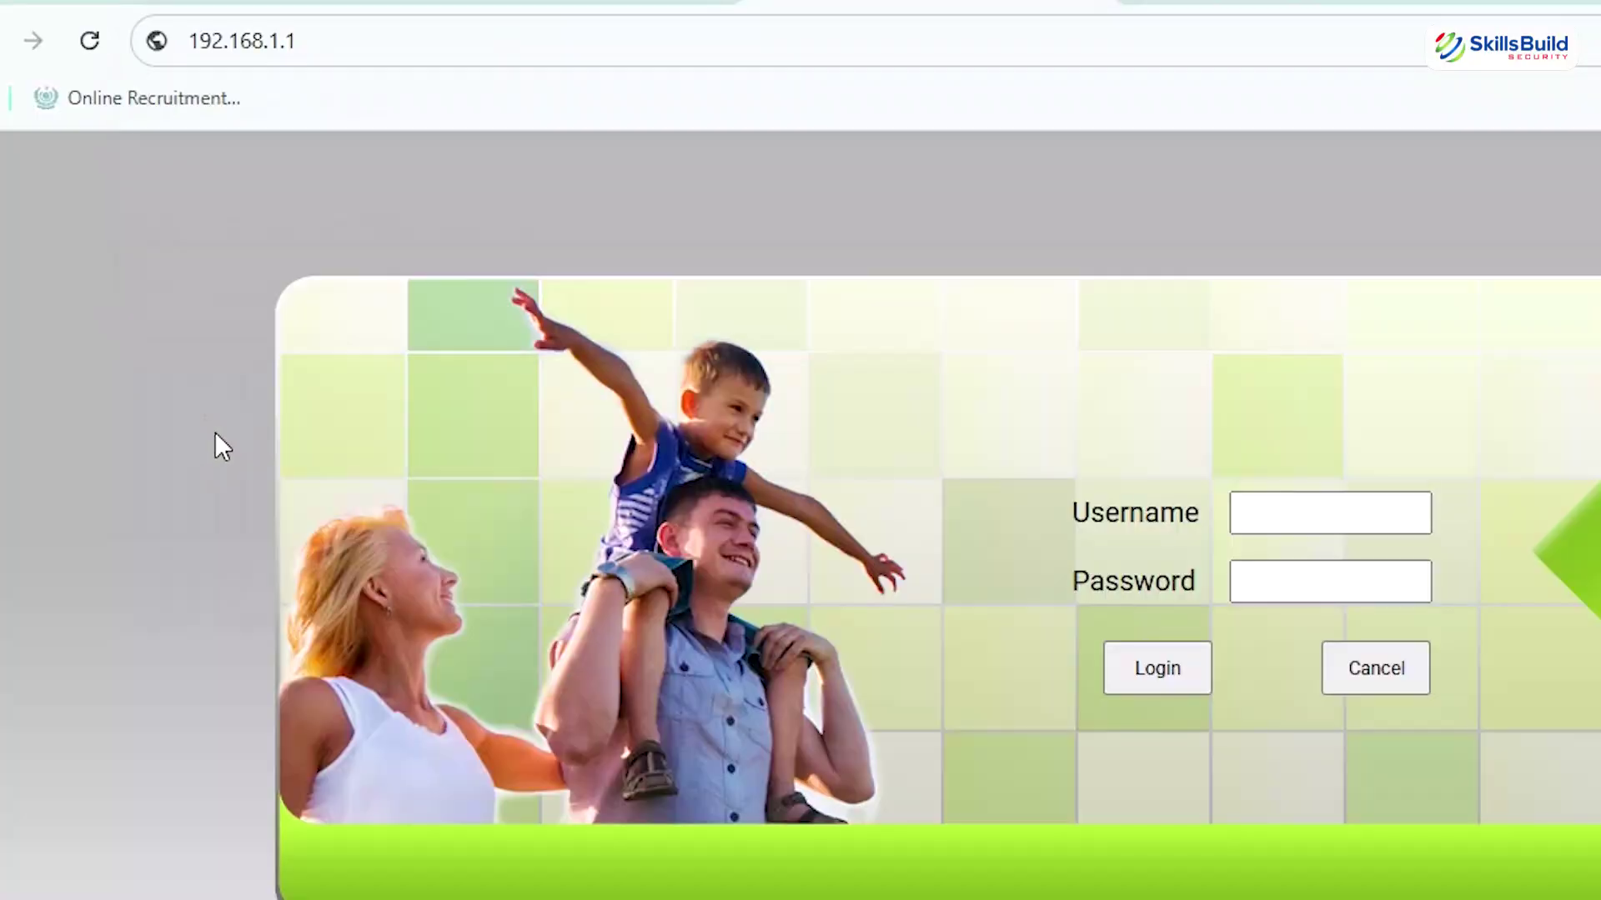
{"action": "left_click", "coordinate": [368, 33]}
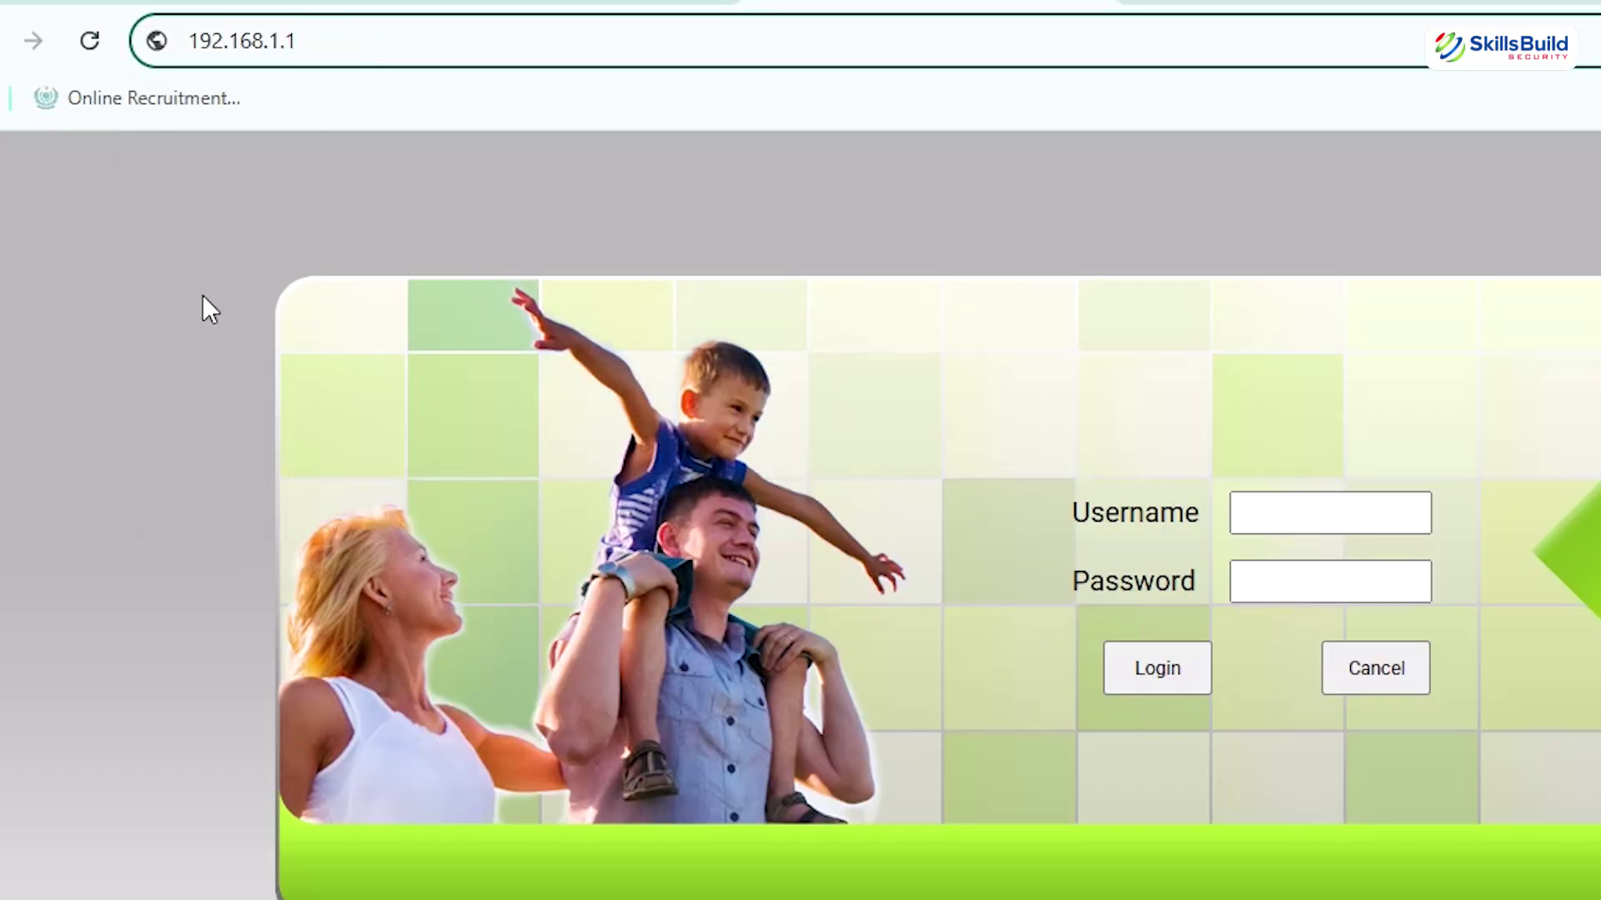
{"action": "left_click", "coordinate": [1304, 515]}
{"action": "type", "text": "ad"}
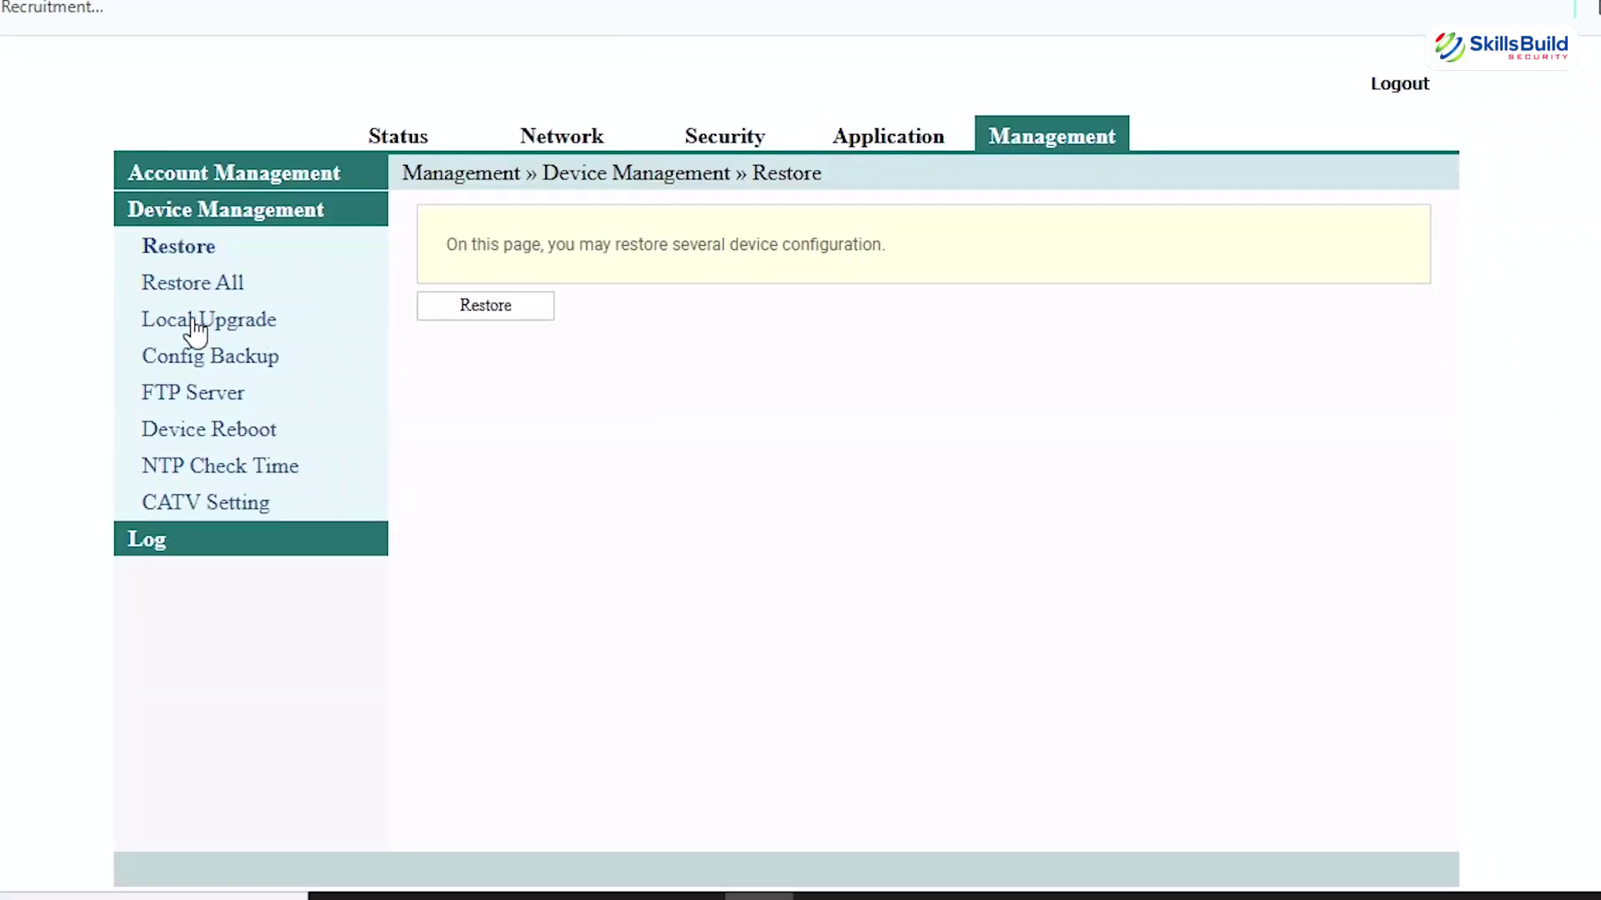
- View the Local Upgrade firmware page, then the Config Backup page in the Device Management sidebar
{"action": "left_click", "coordinate": [196, 325]}
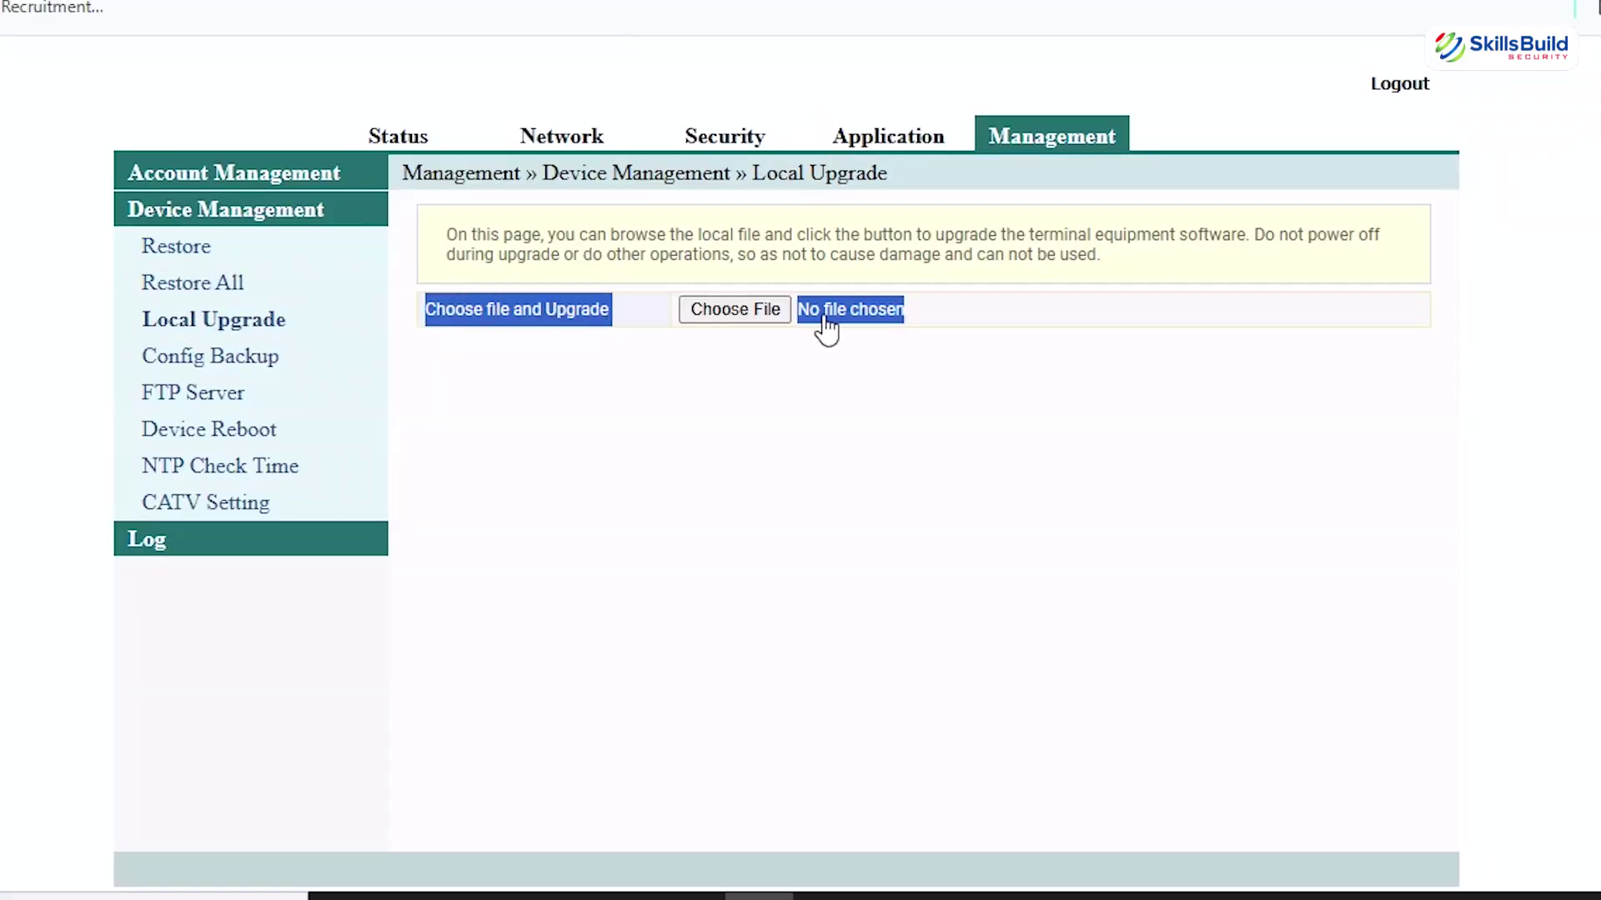
{"action": "left_click", "coordinate": [218, 358]}
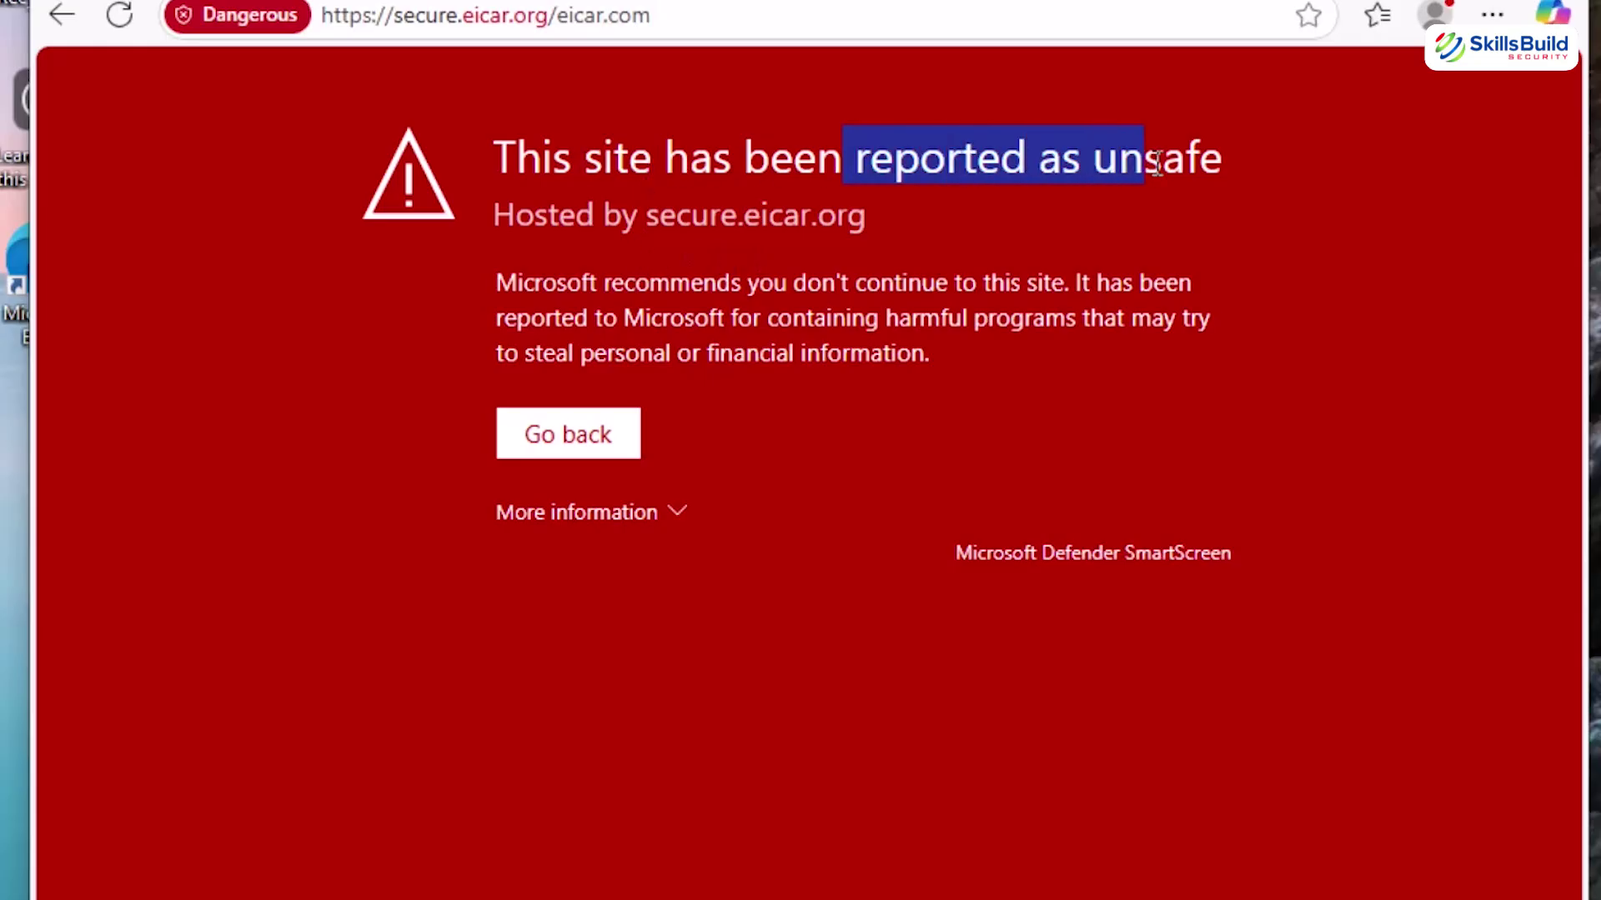
- Highlight the phrase 'reported as unsafe' on the secure.eicar.org SmartScreen warning
{"action": "left_click_drag", "start_coordinate": [1160, 163], "coordinate": [1163, 163]}
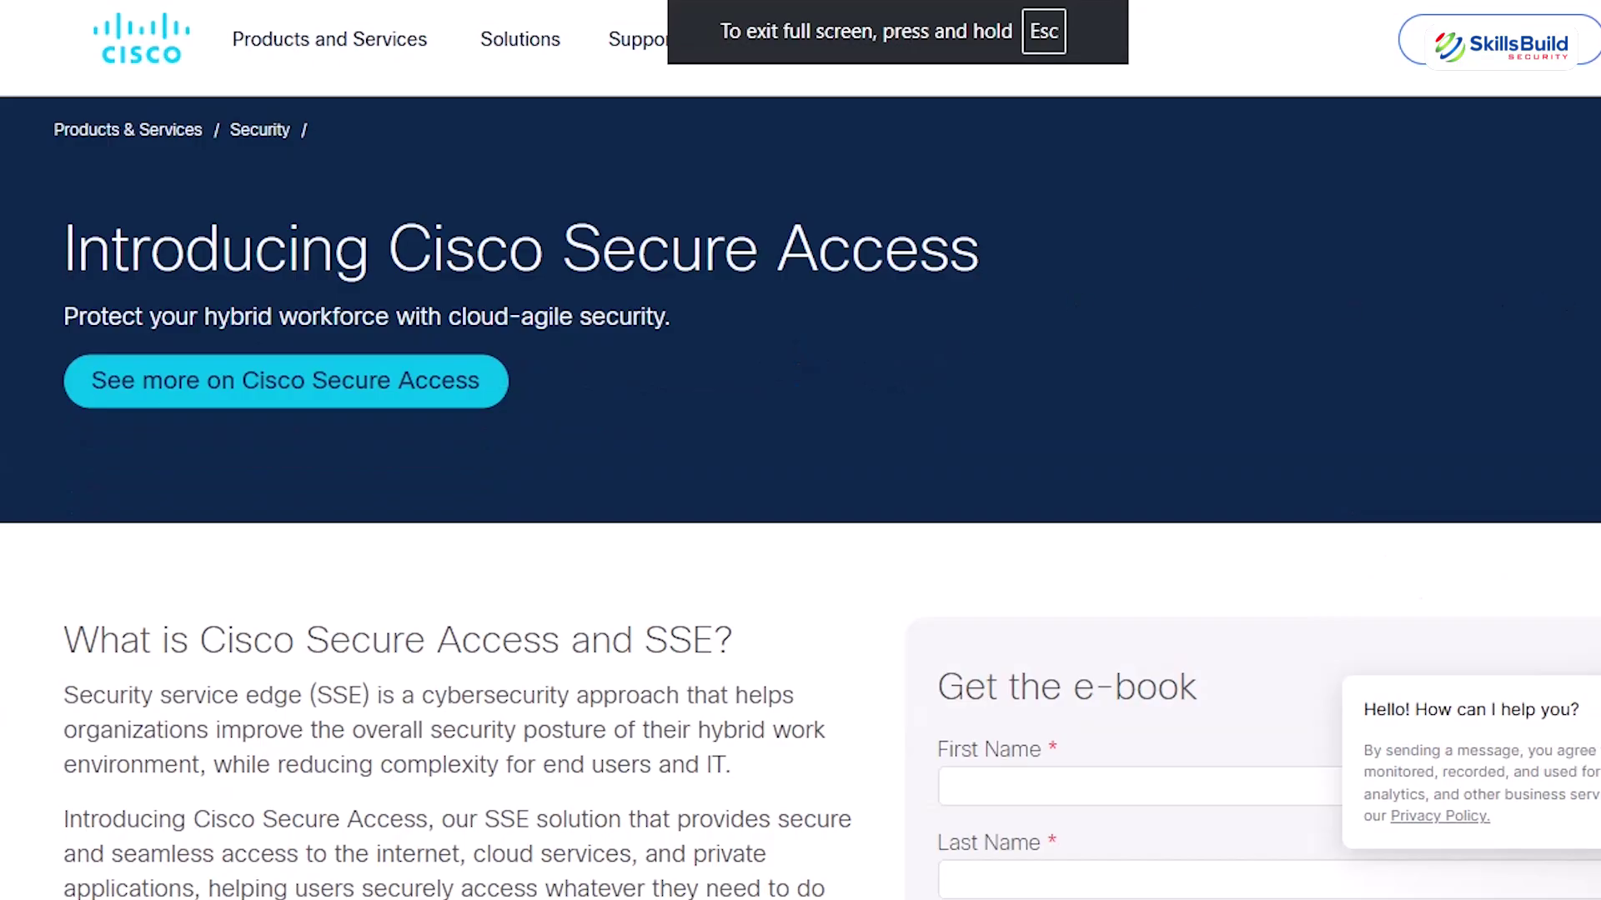
- Scroll the Cisco Secure Access page down to the 'What is Cisco Secure Access and SSE?' section
{"action": "scroll", "coordinate": [801, 450], "scroll_direction": "down", "scroll_amount": 13}
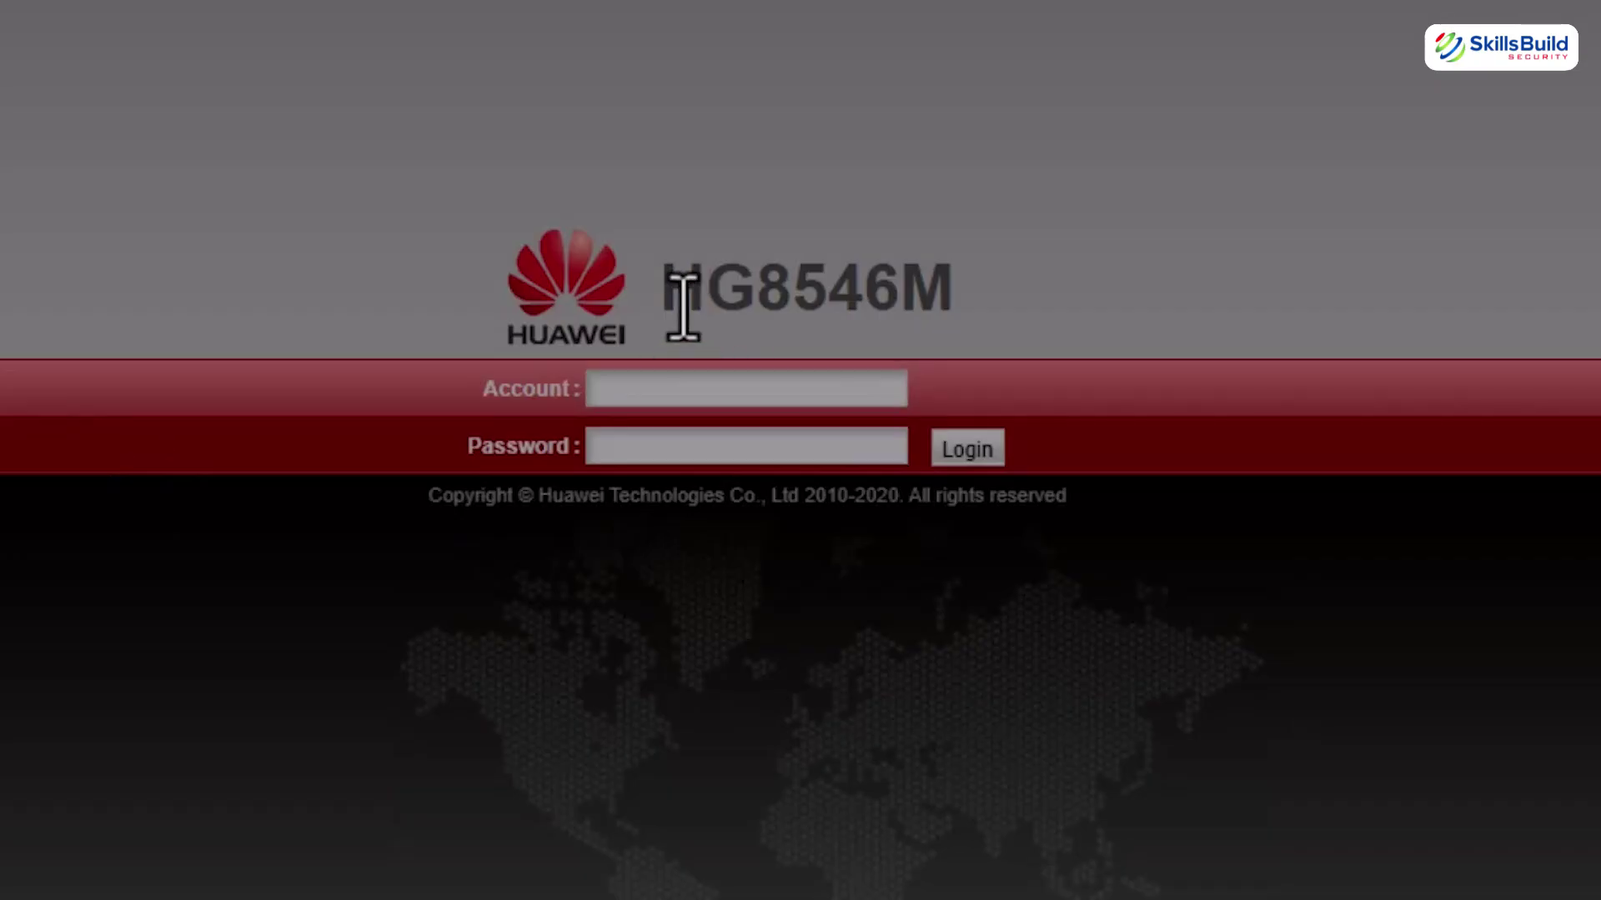
{"action": "left_click_drag", "start_coordinate": [705, 296], "coordinate": [924, 307]}
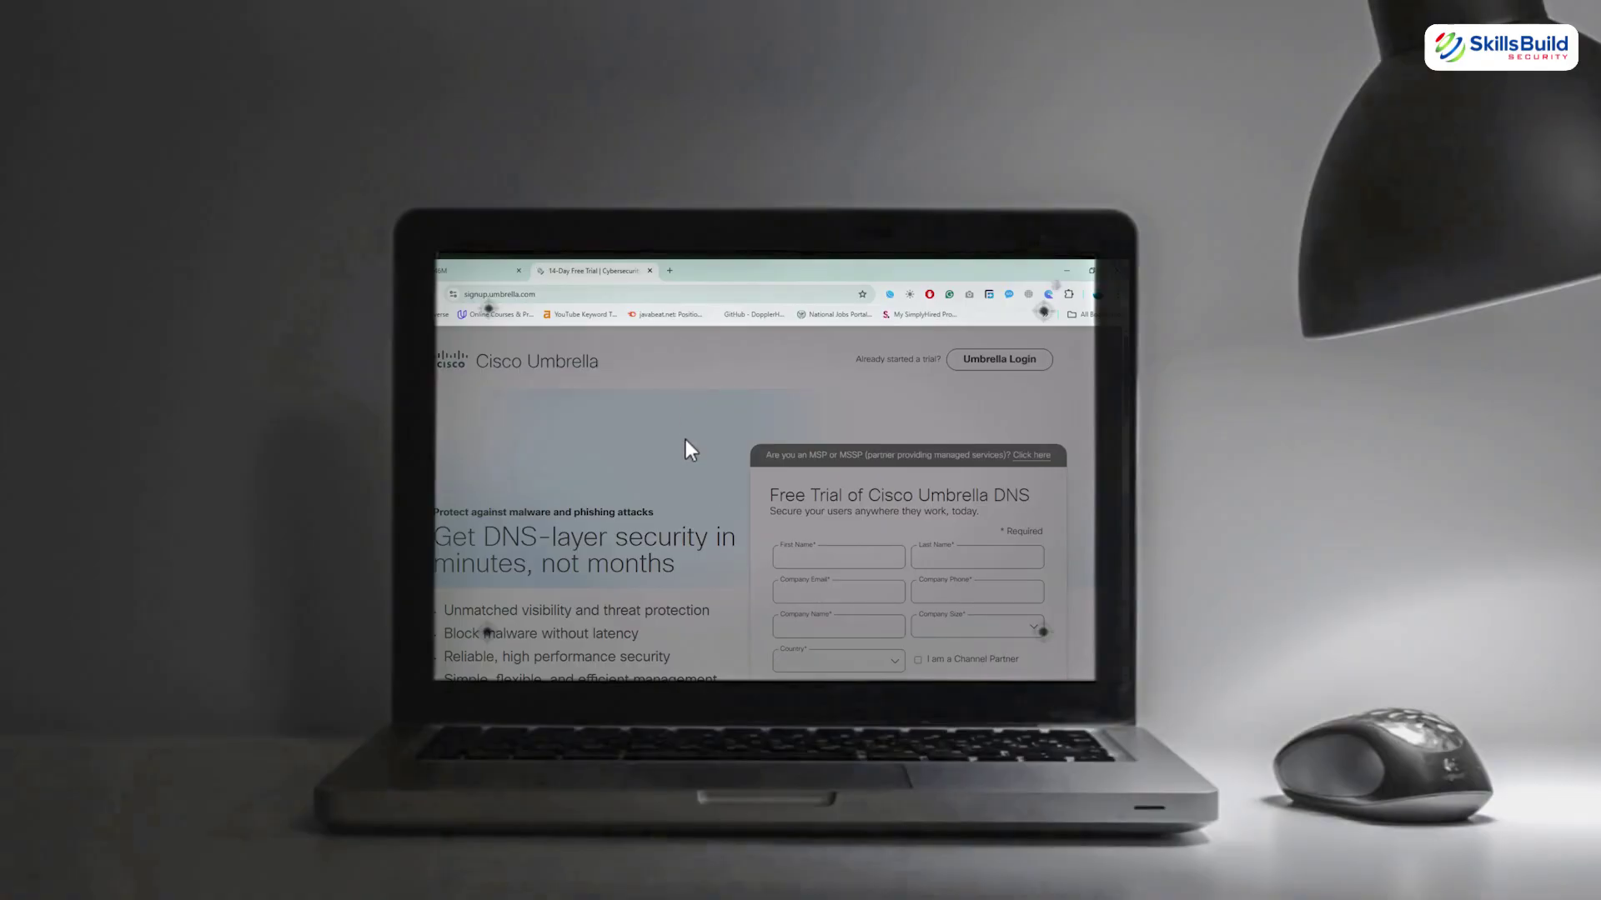
- Begin filling the Cisco Umbrella trial form, moving on to the company name field
{"action": "scroll", "coordinate": [717, 508], "scroll_direction": "down", "scroll_amount": 3}
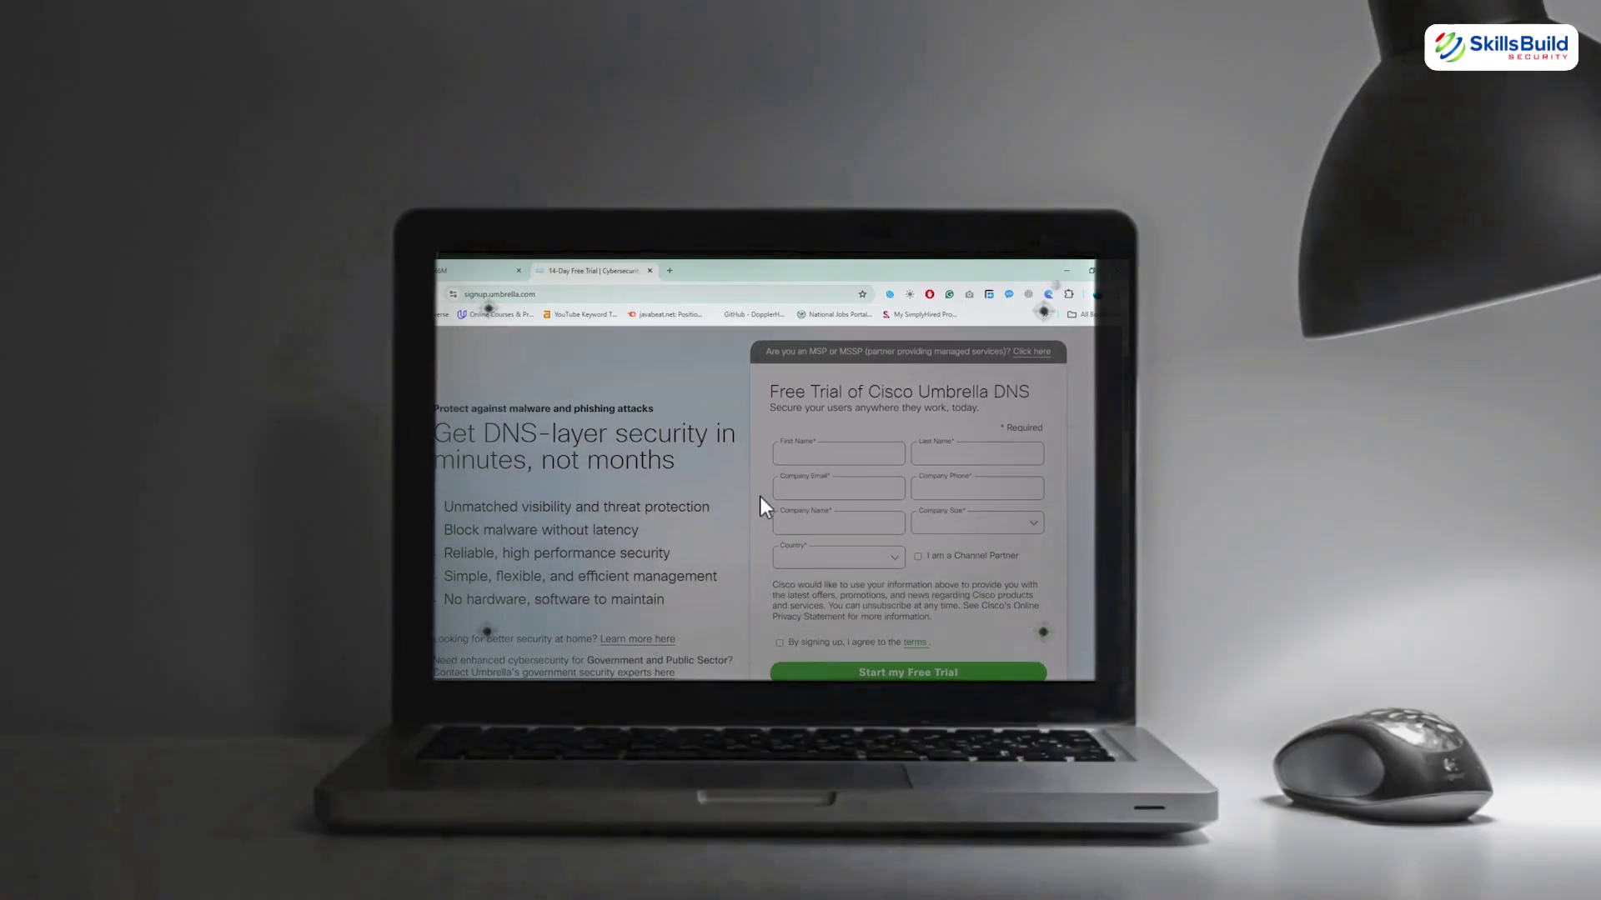
{"action": "left_click", "coordinate": [809, 455]}
{"action": "left_click", "coordinate": [807, 524]}
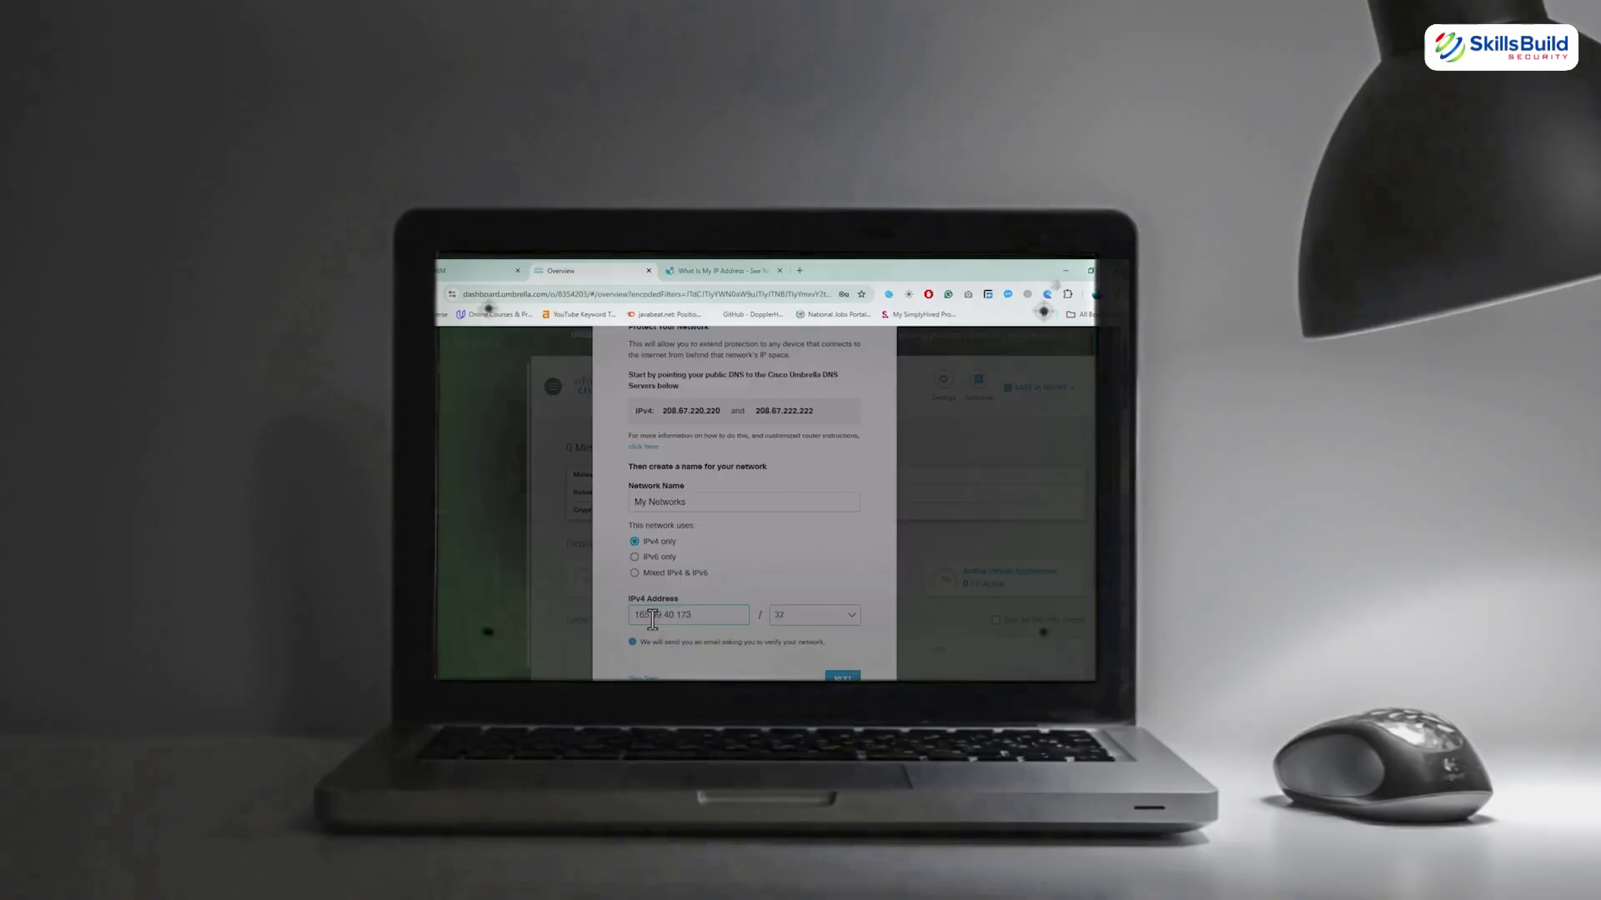
- Advance the Umbrella setup past the network and roaming computers steps to Setup Complete
{"action": "scroll", "coordinate": [838, 634], "scroll_direction": "down", "scroll_amount": 1}
{"action": "left_click", "coordinate": [841, 657]}
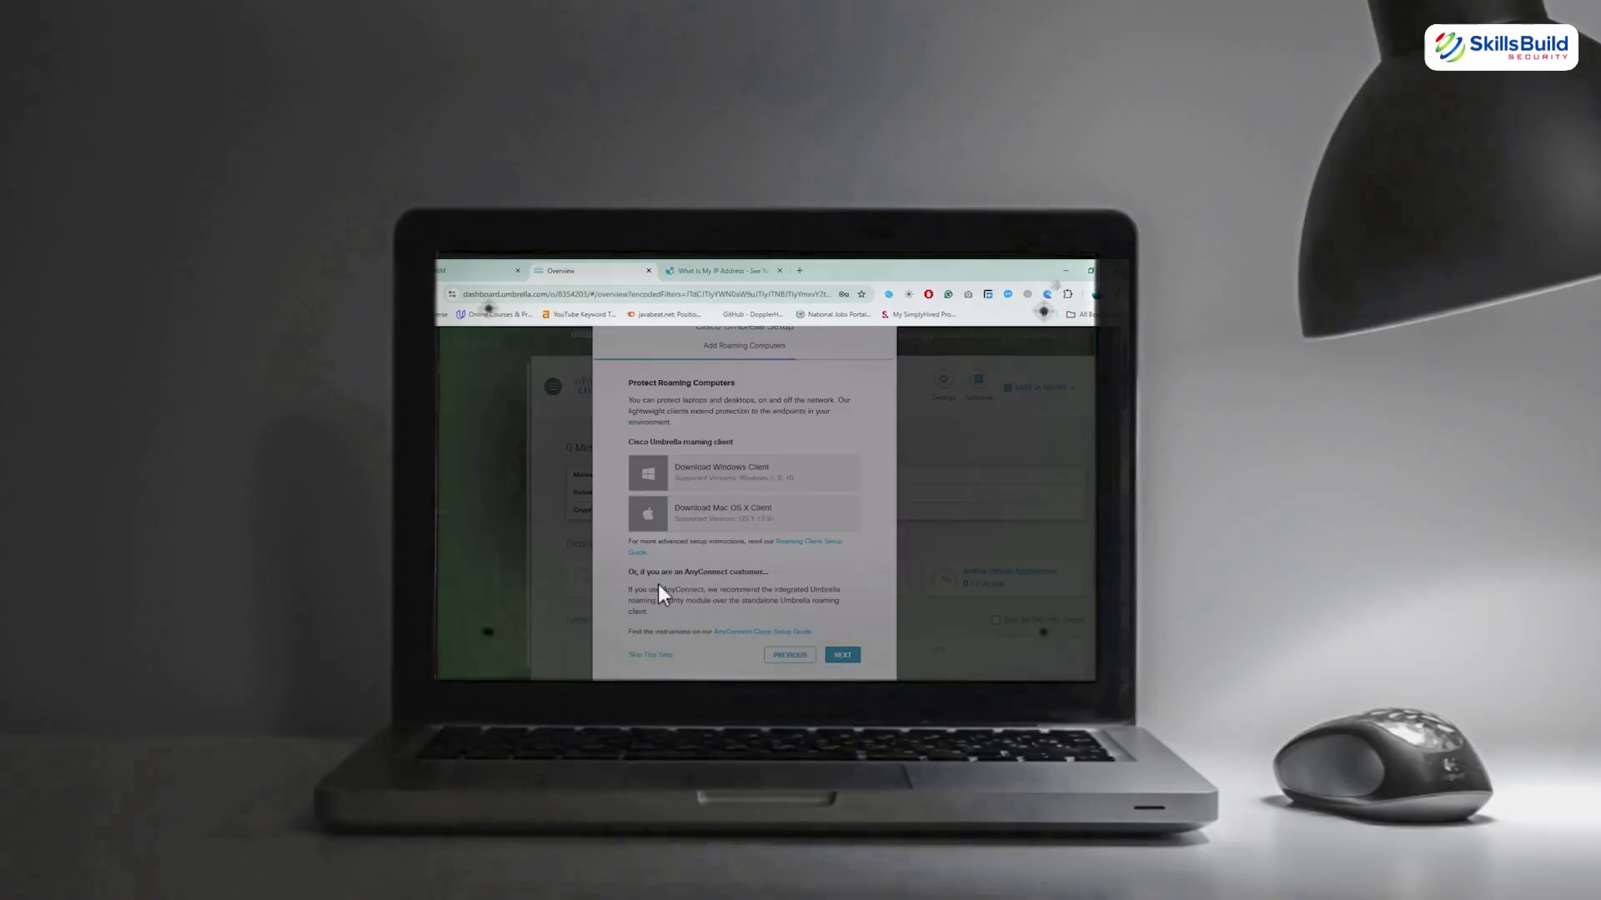
{"action": "left_click", "coordinate": [642, 655]}
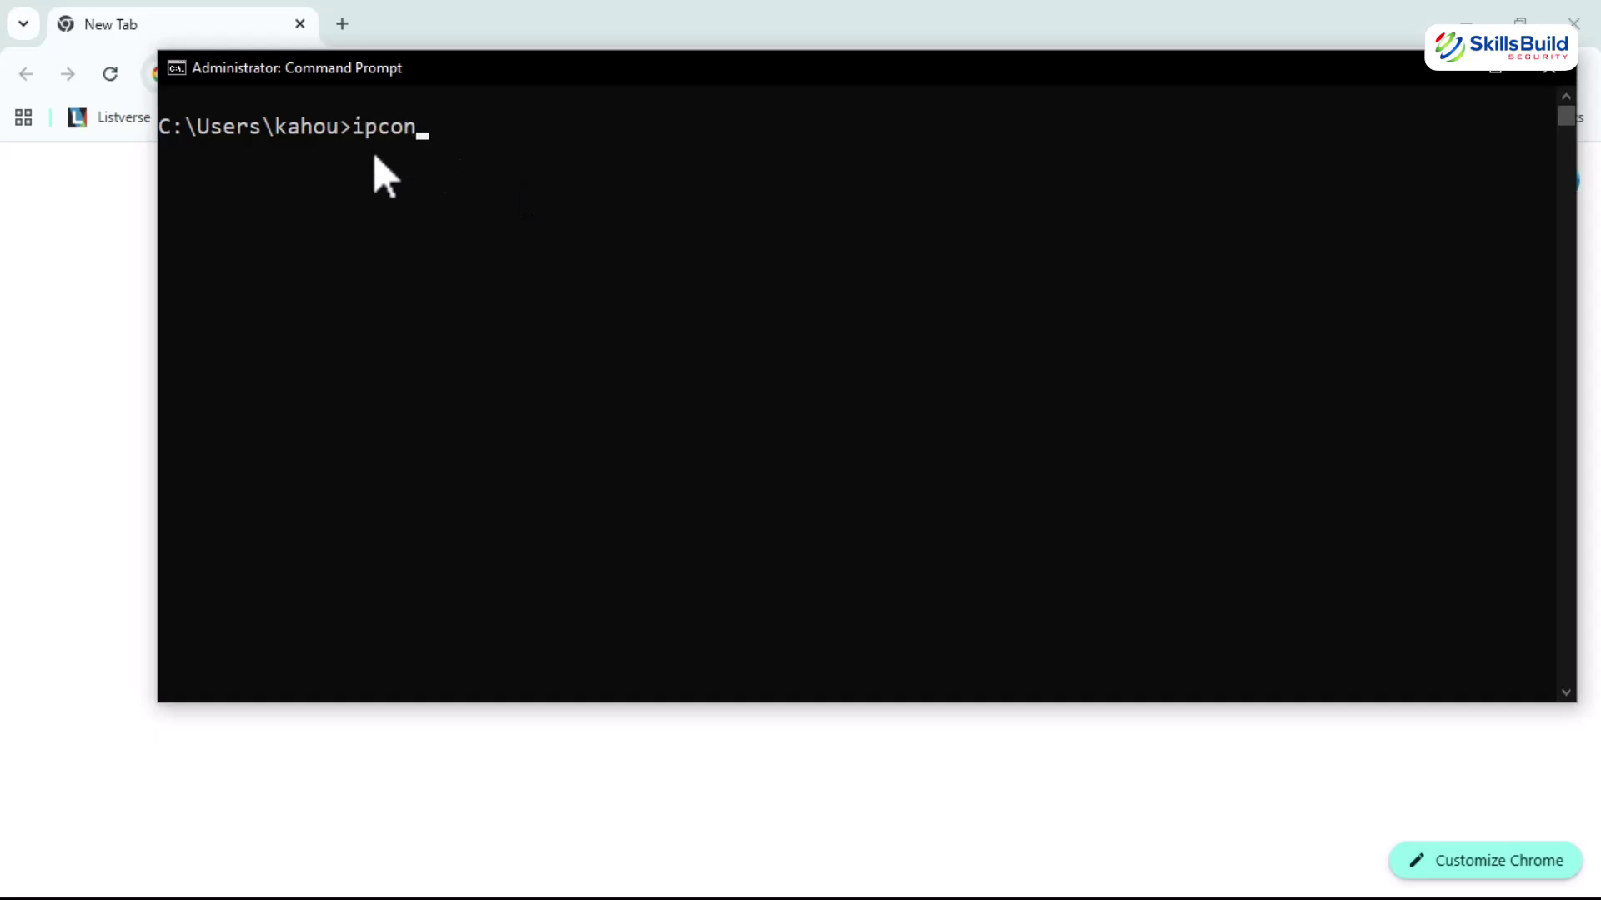
- Run ipconfig and copy the Wi-Fi default gateway 192.168.100.1 from the output
{"action": "key", "text": "Return"}
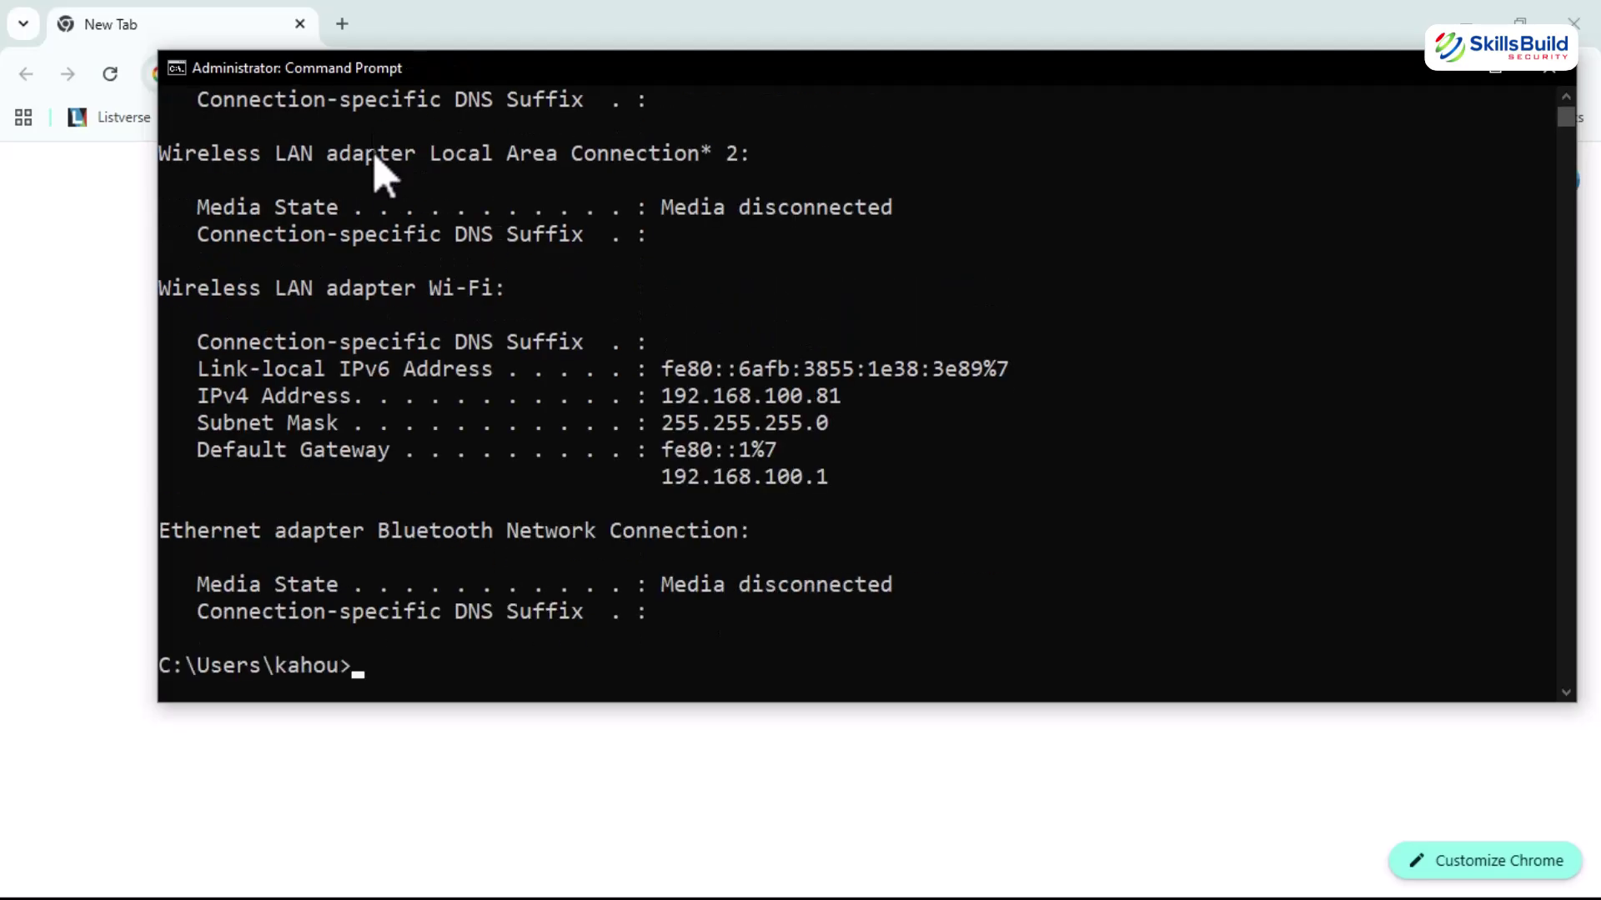
{"action": "left_click_drag", "start_coordinate": [669, 482], "coordinate": [739, 488]}
{"action": "left_click_drag", "start_coordinate": [292, 290], "coordinate": [498, 292]}
{"action": "right_click", "coordinate": [707, 479]}
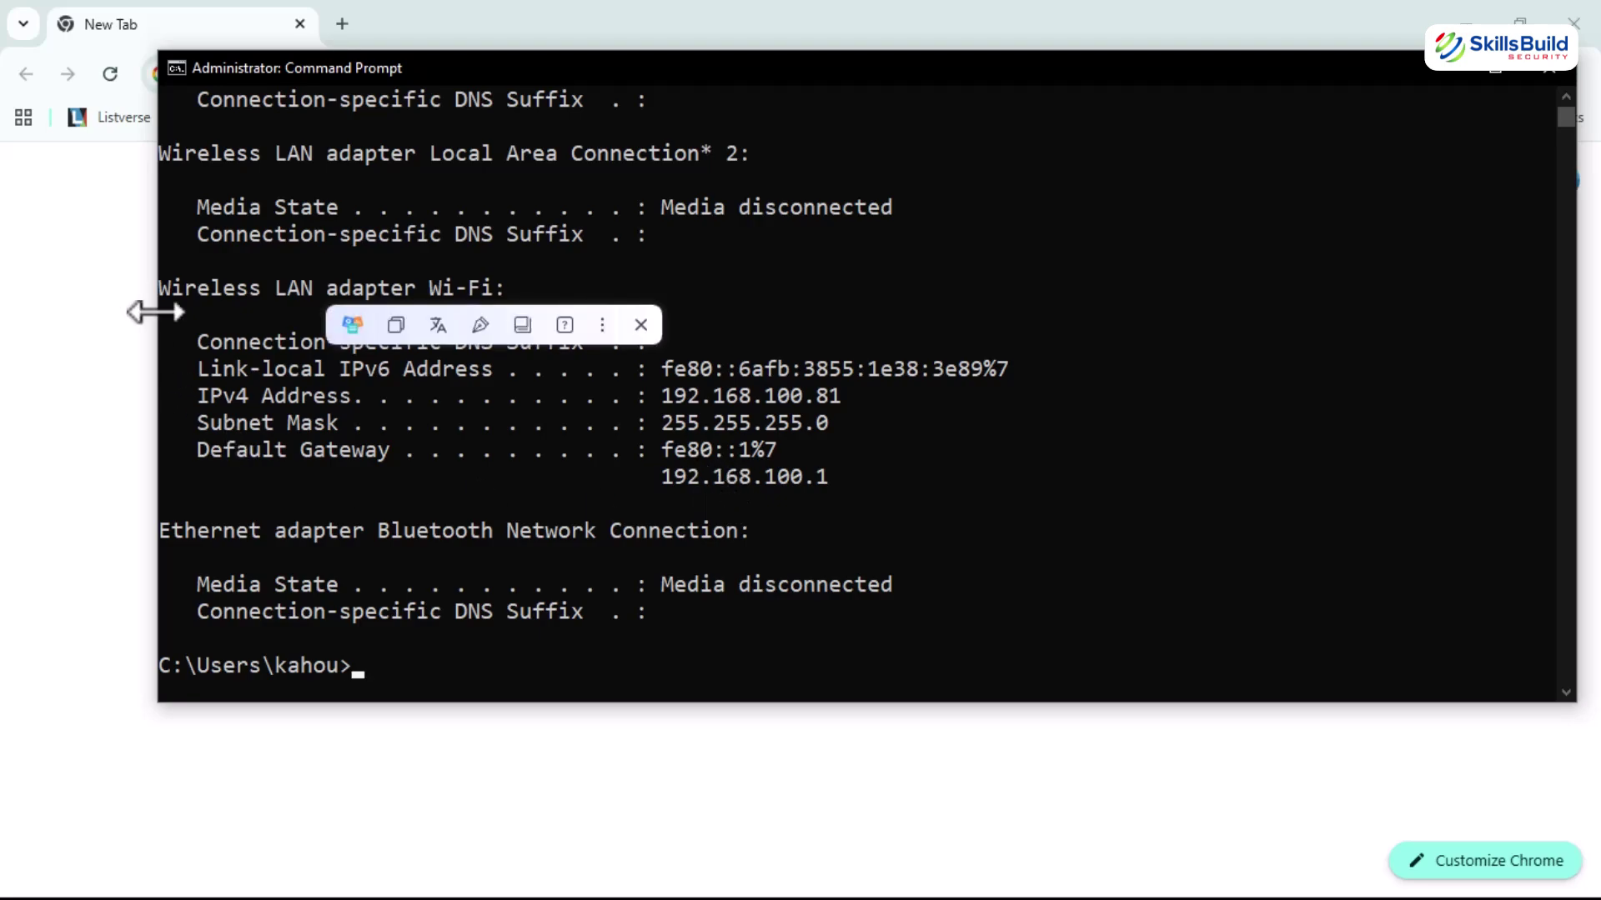
- Load the router login page at 192.168.100.1 and highlight the HG8546M model name
{"action": "left_click", "coordinate": [122, 284]}
{"action": "left_click", "coordinate": [275, 73]}
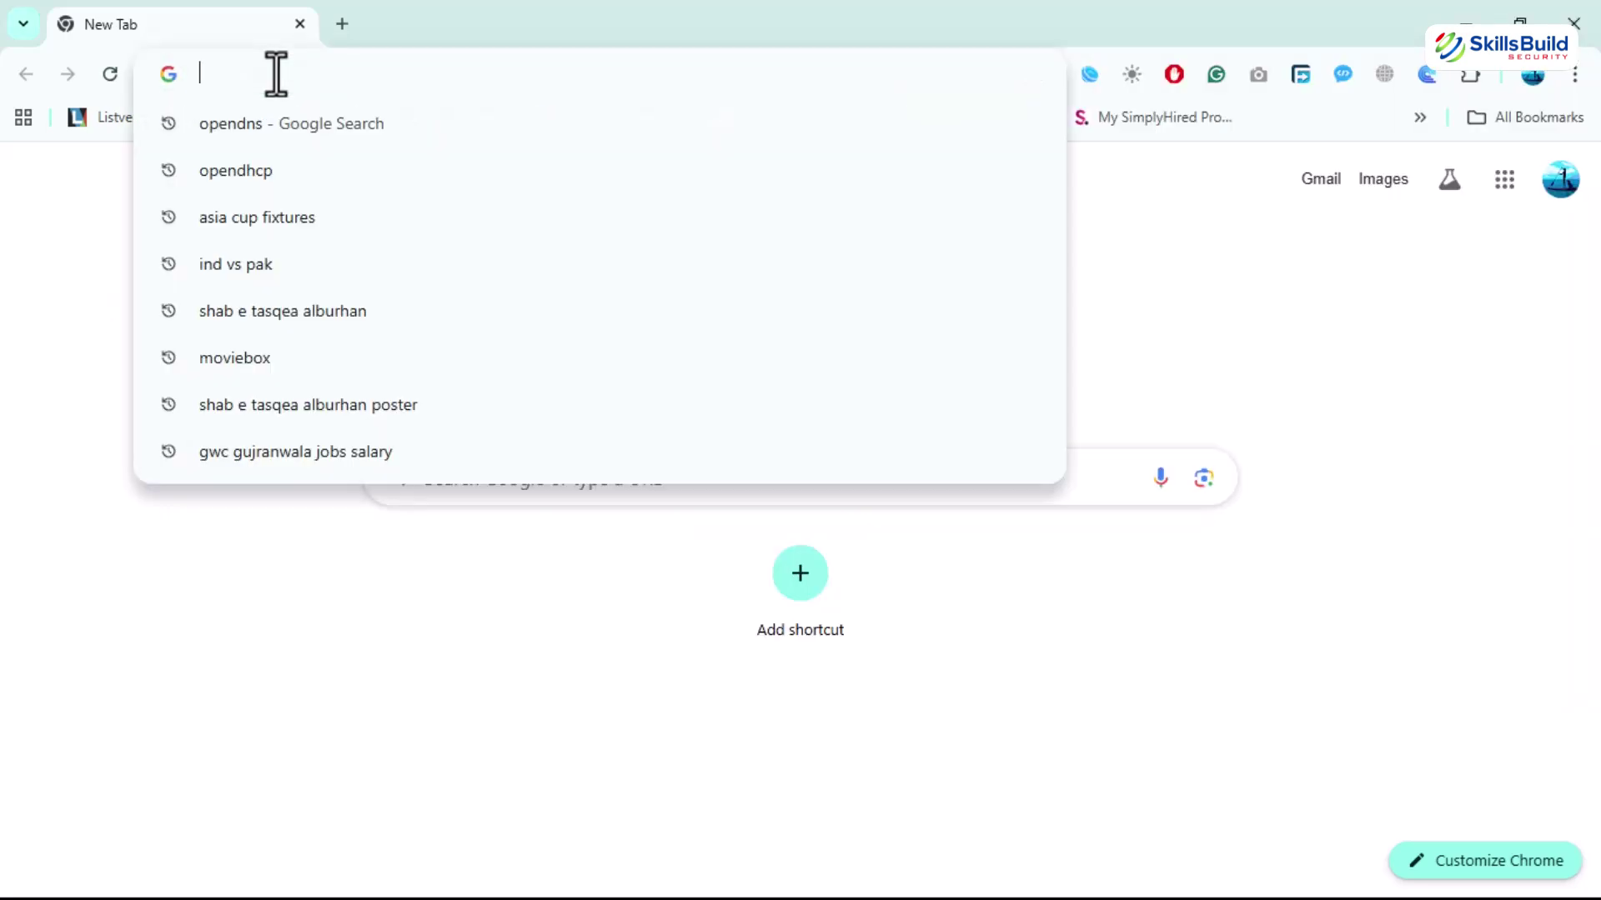
{"action": "type", "text": "192.168.100.1"}
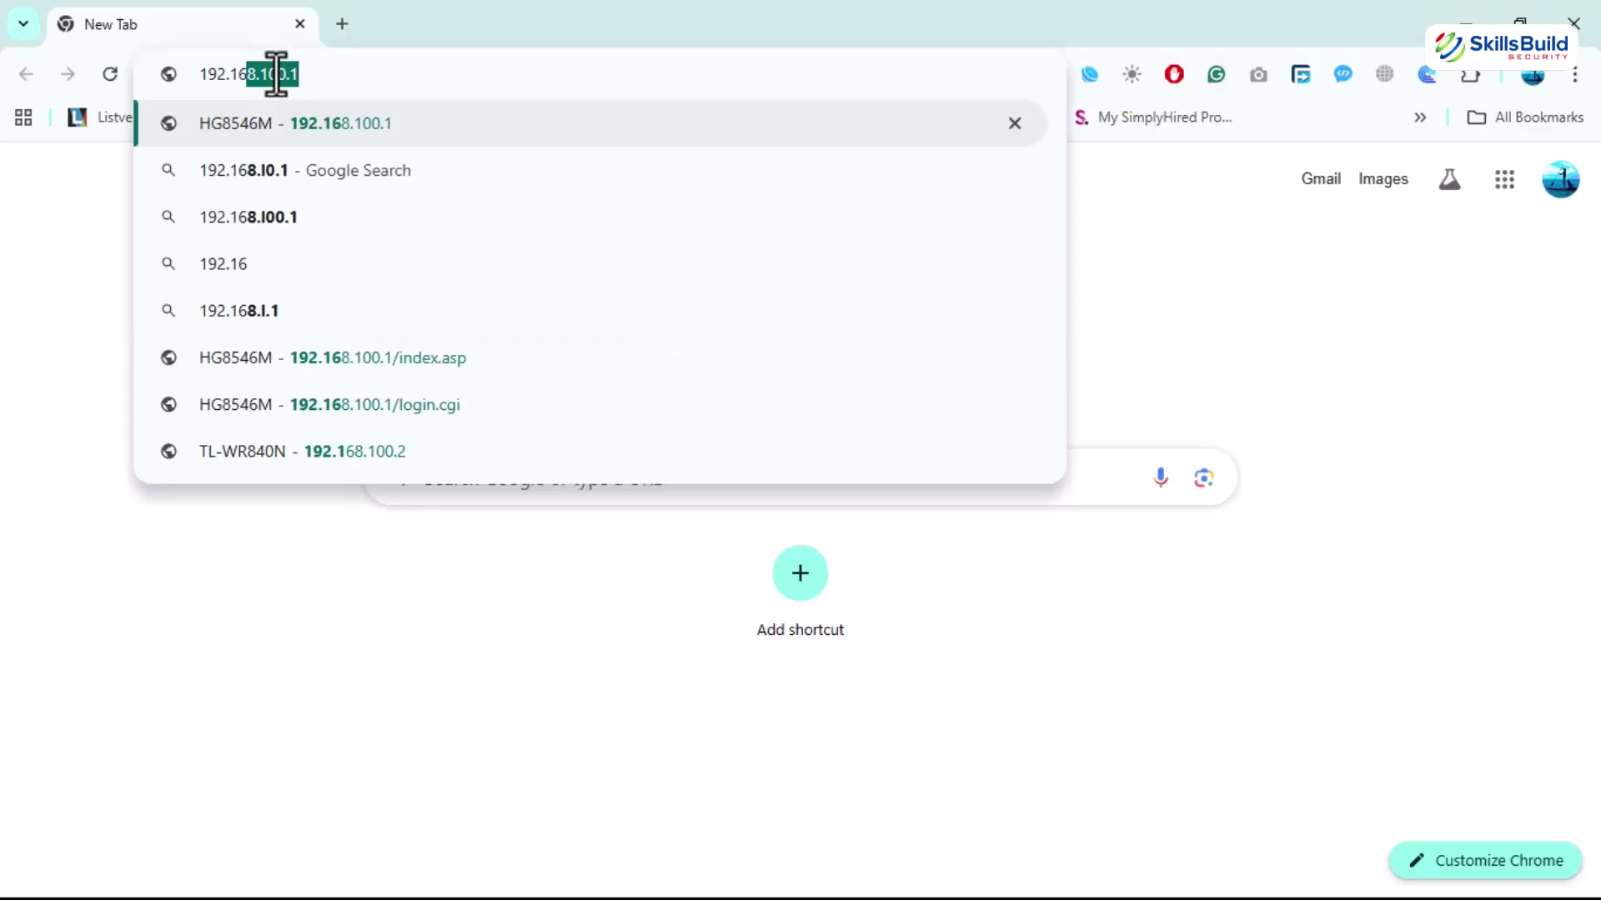
{"action": "key", "text": "Return"}
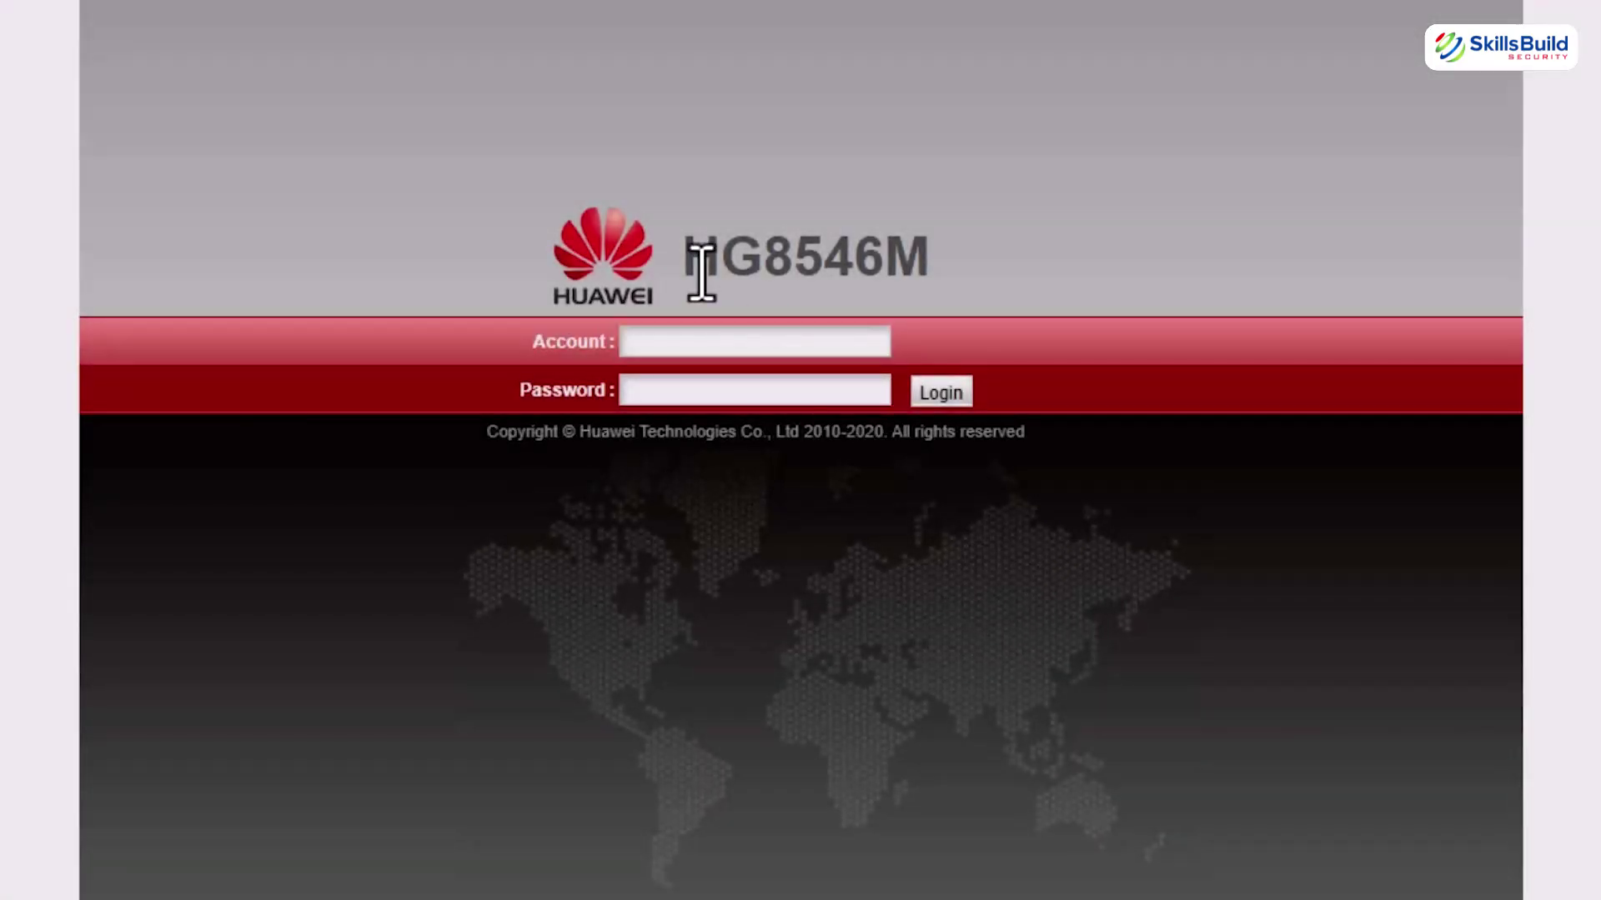
{"action": "left_click_drag", "start_coordinate": [702, 273], "coordinate": [915, 273]}
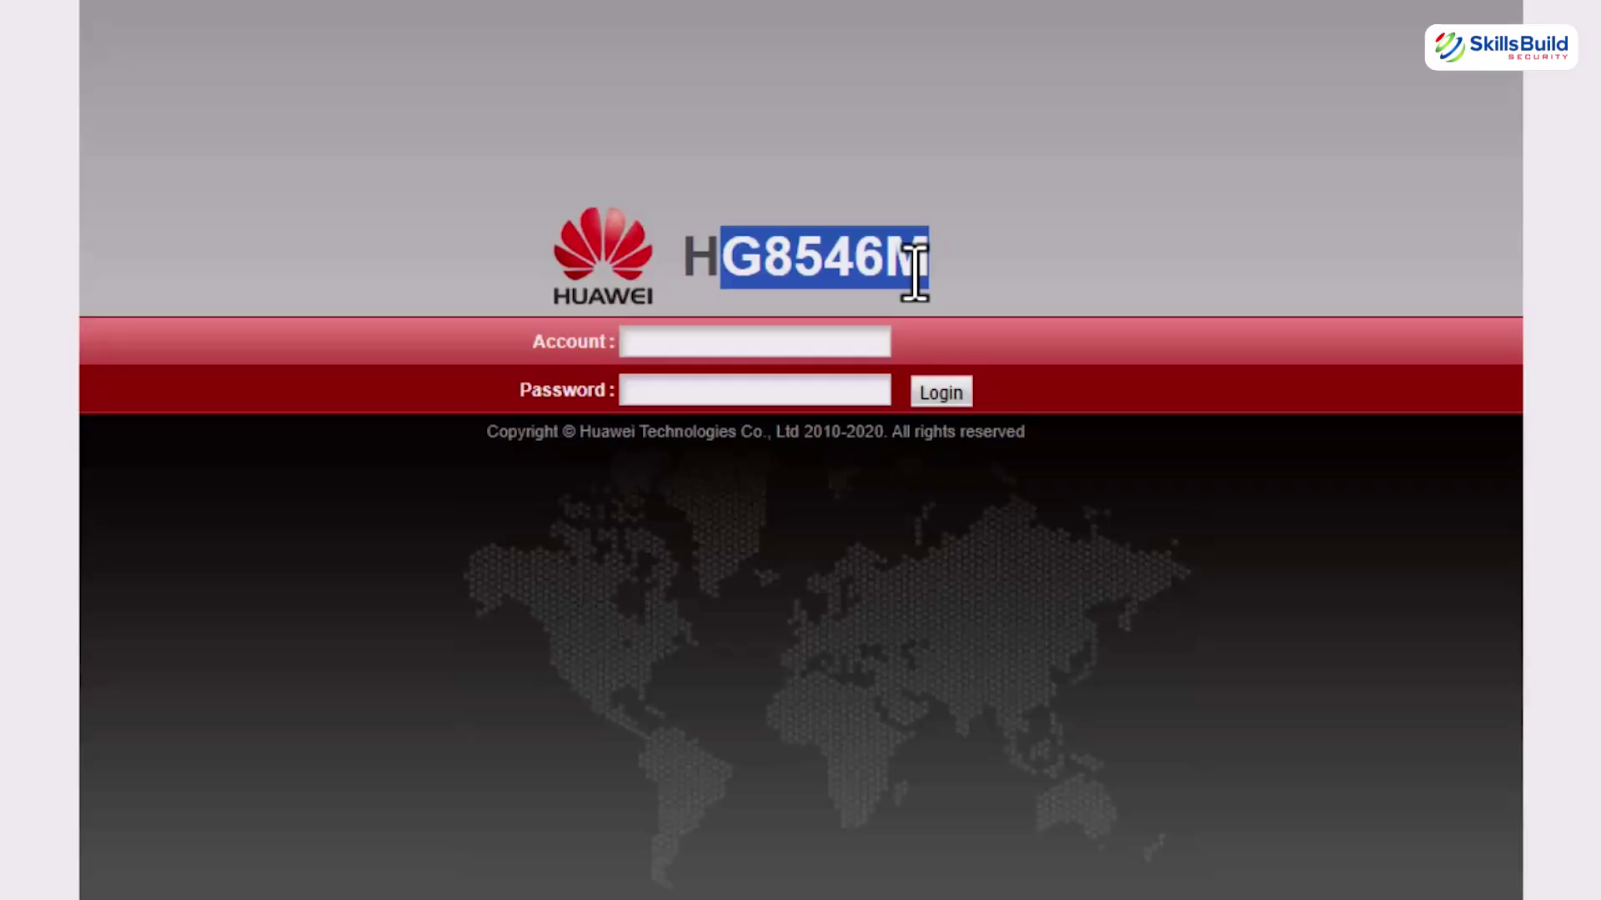
{"action": "double_click", "coordinate": [914, 271]}
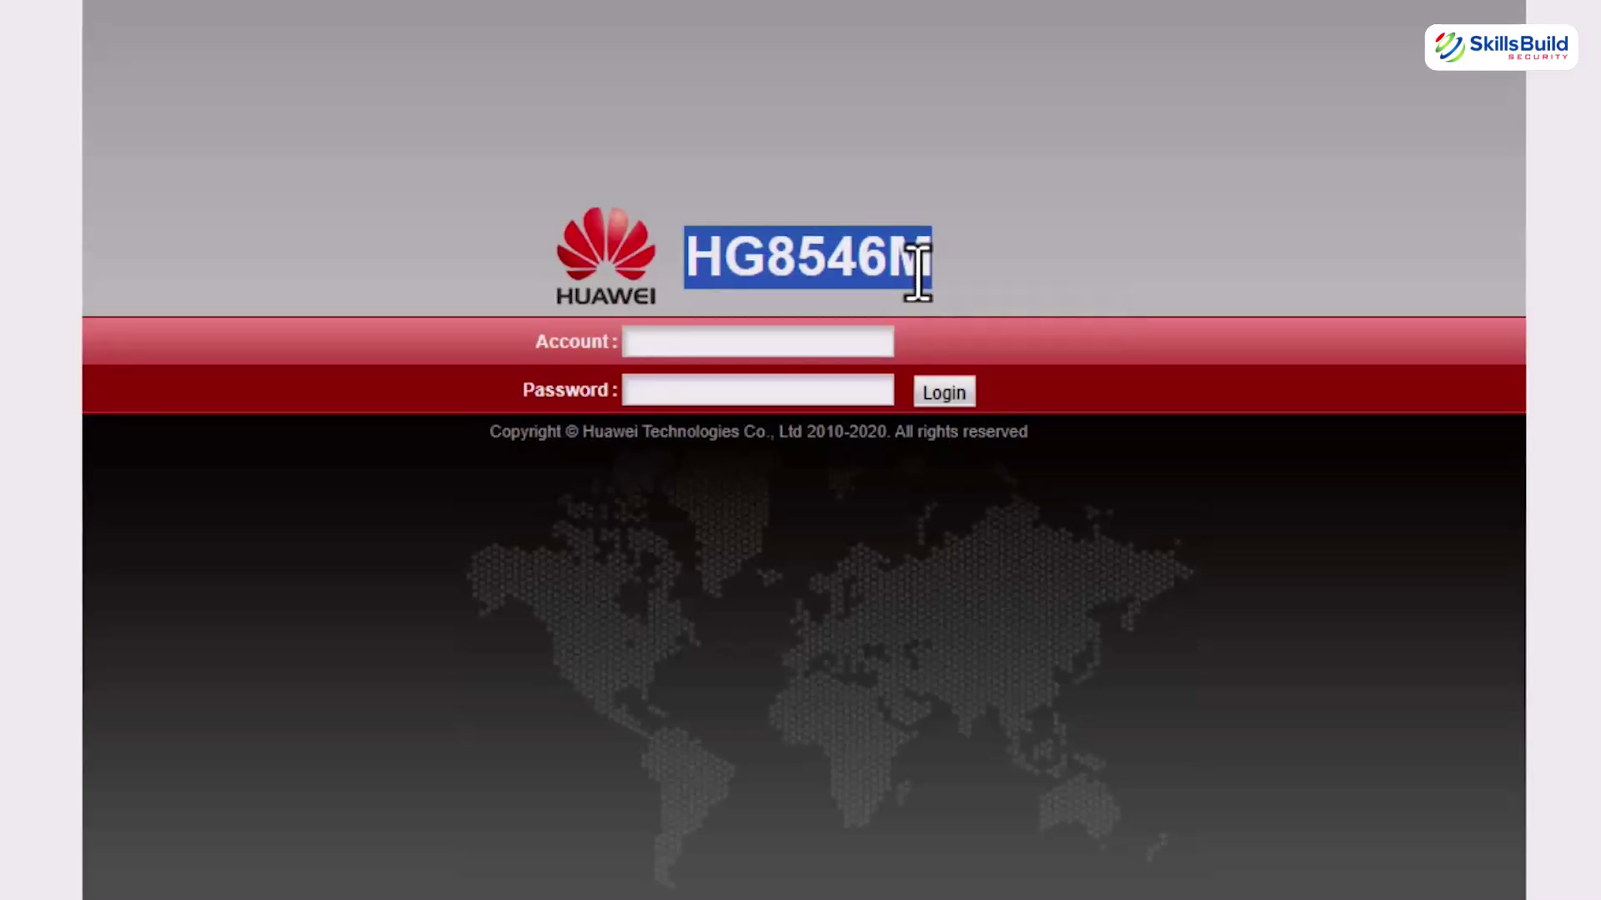
{"action": "left_click", "coordinate": [917, 271]}
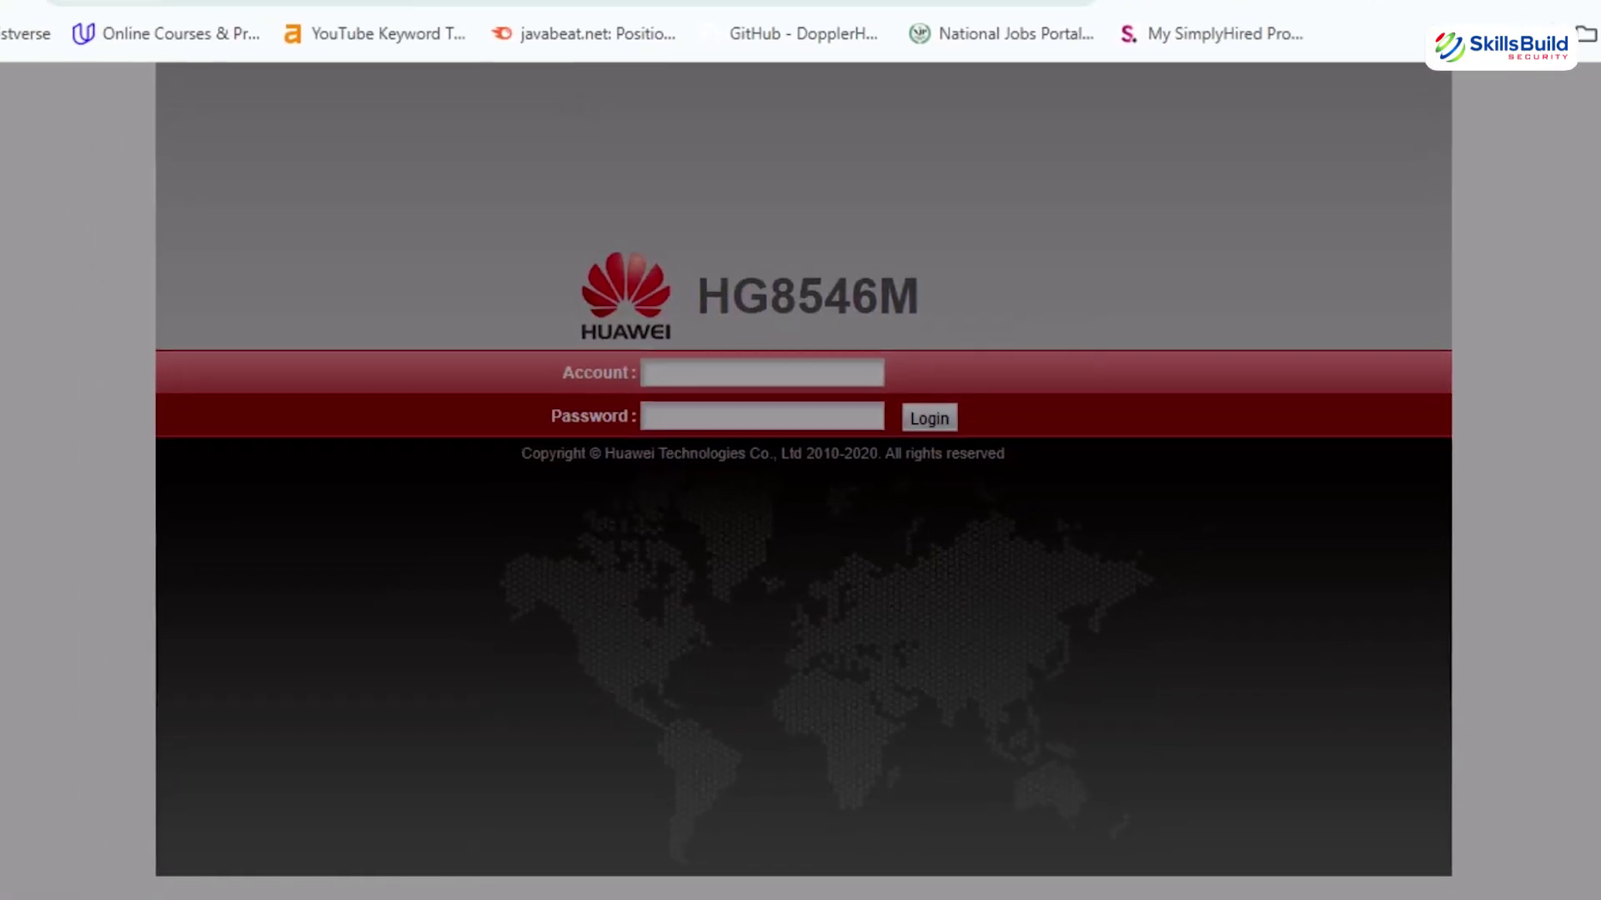
- In a new tab, begin searching for the model's "possible passwor"
{"action": "key", "text": "ctrl+t"}
{"action": "left_click", "coordinate": [334, 60]}
{"action": "type", "text": "possibl"}
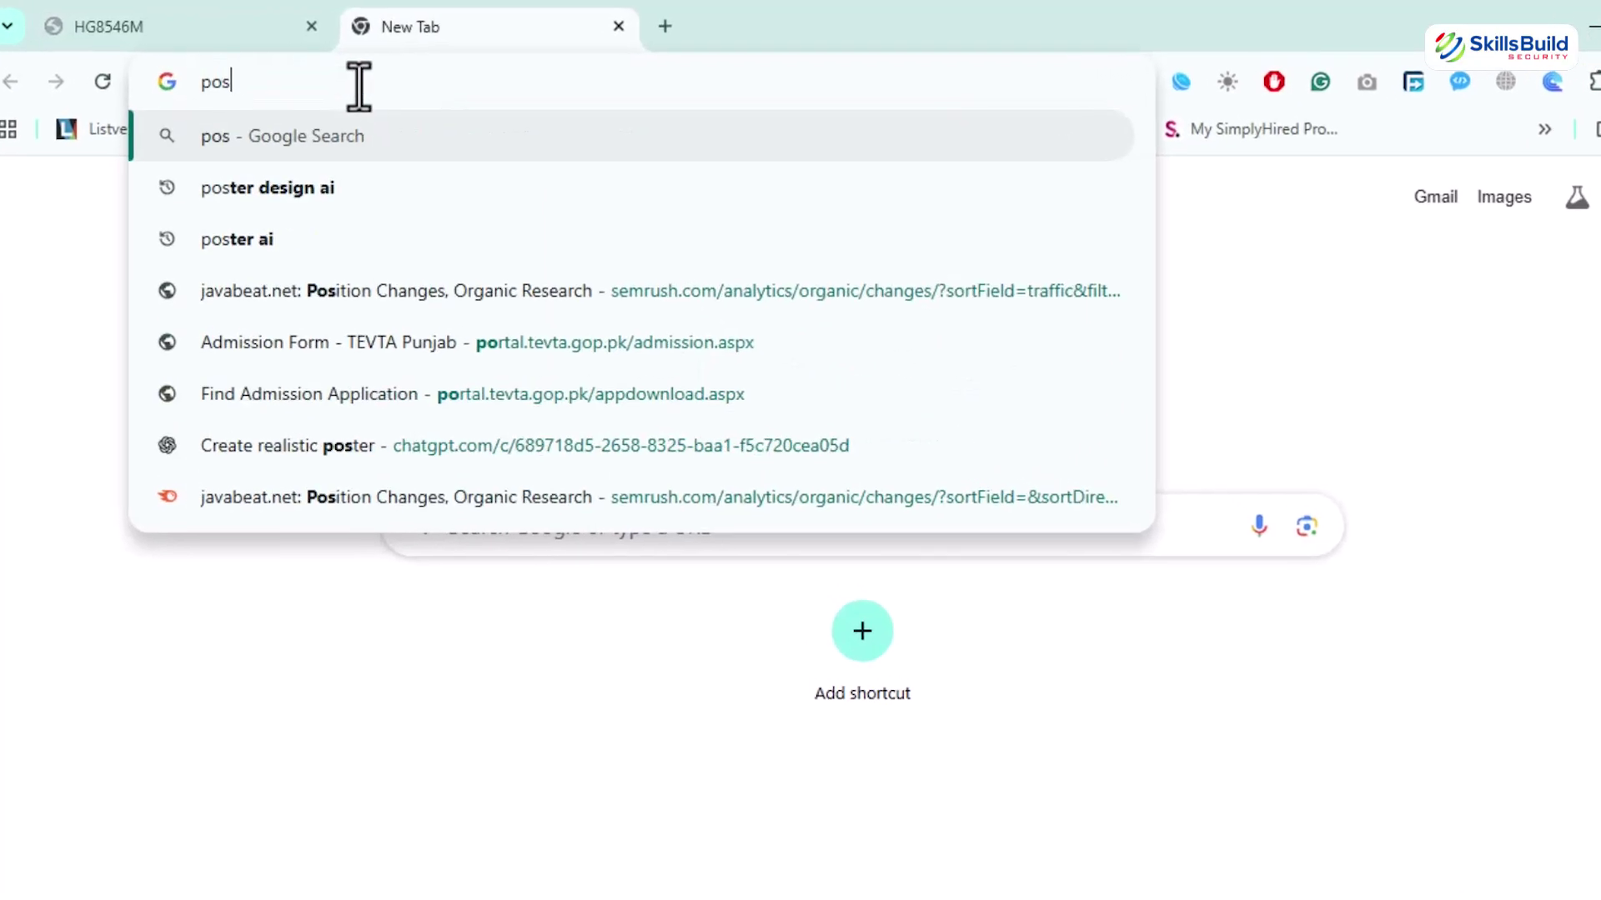
{"action": "type", "text": "e passwor"}
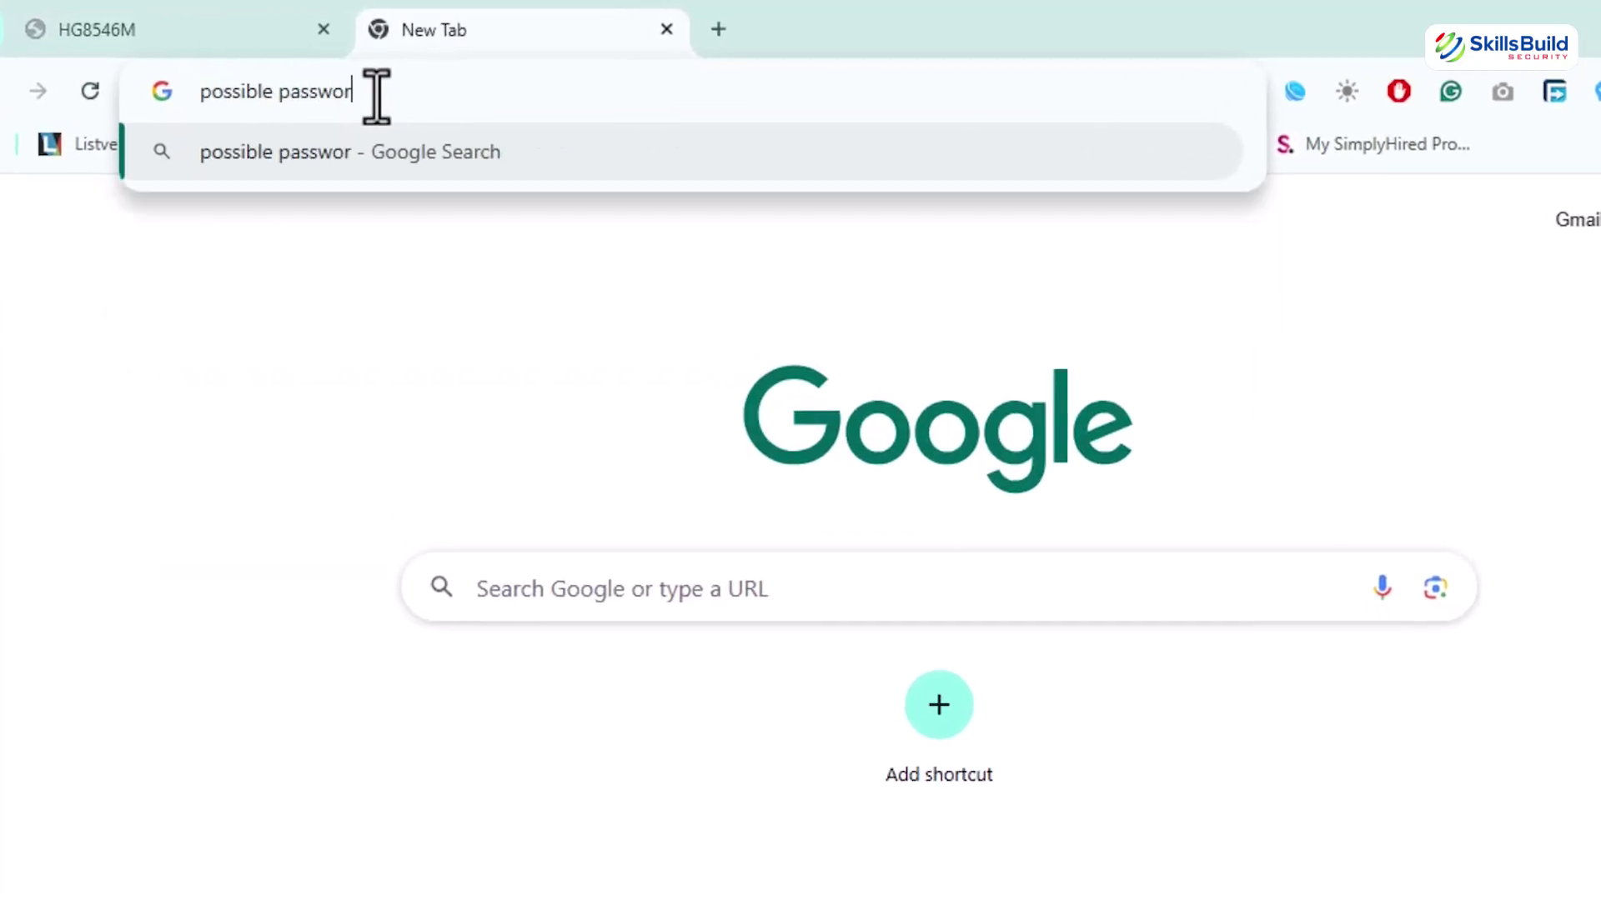
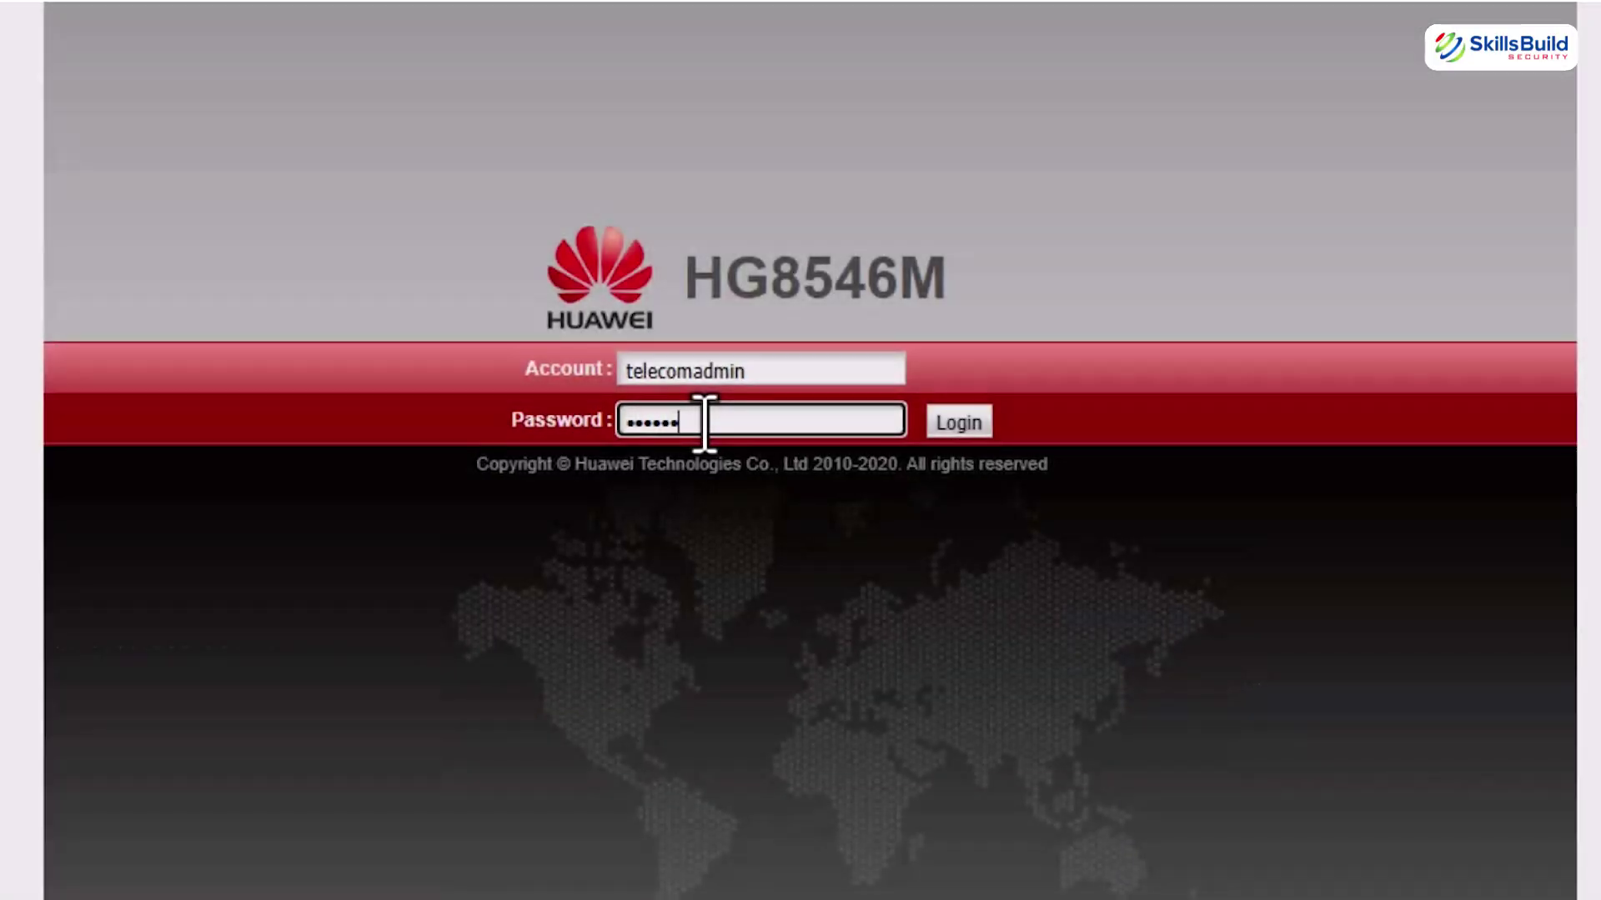
- Log in to the HG8546M router admin and dismiss the change-password warning
{"action": "left_click", "coordinate": [974, 432]}
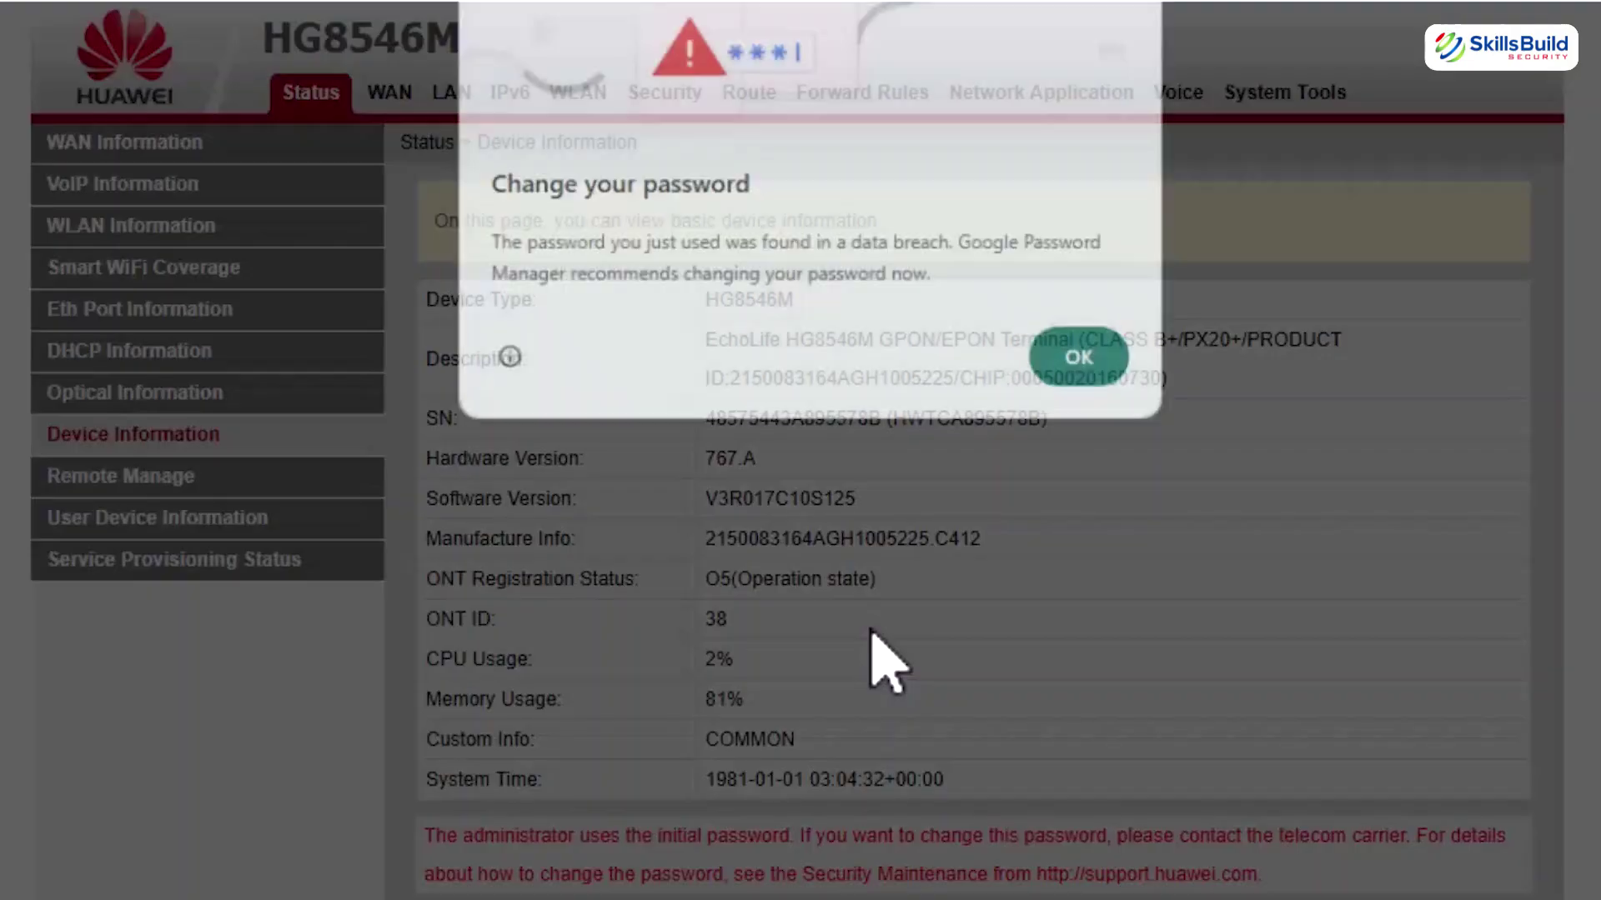
{"action": "left_click", "coordinate": [1077, 375]}
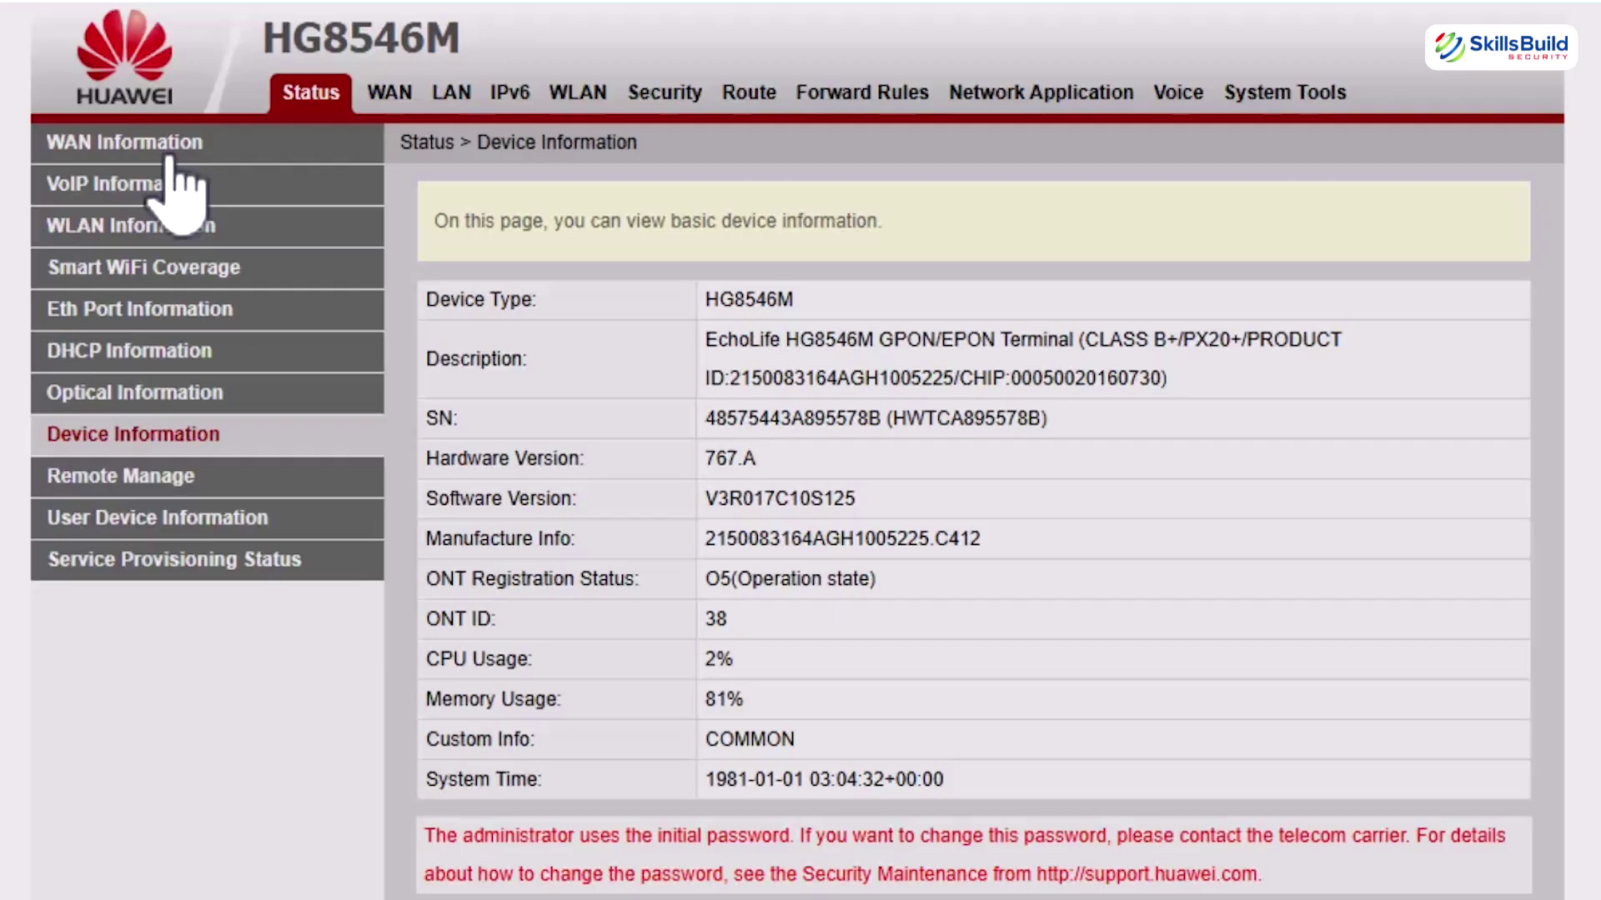
- Go to LAN > DHCP Server Configuration and select the Secondary DNS Server field
{"action": "left_click", "coordinate": [451, 94]}
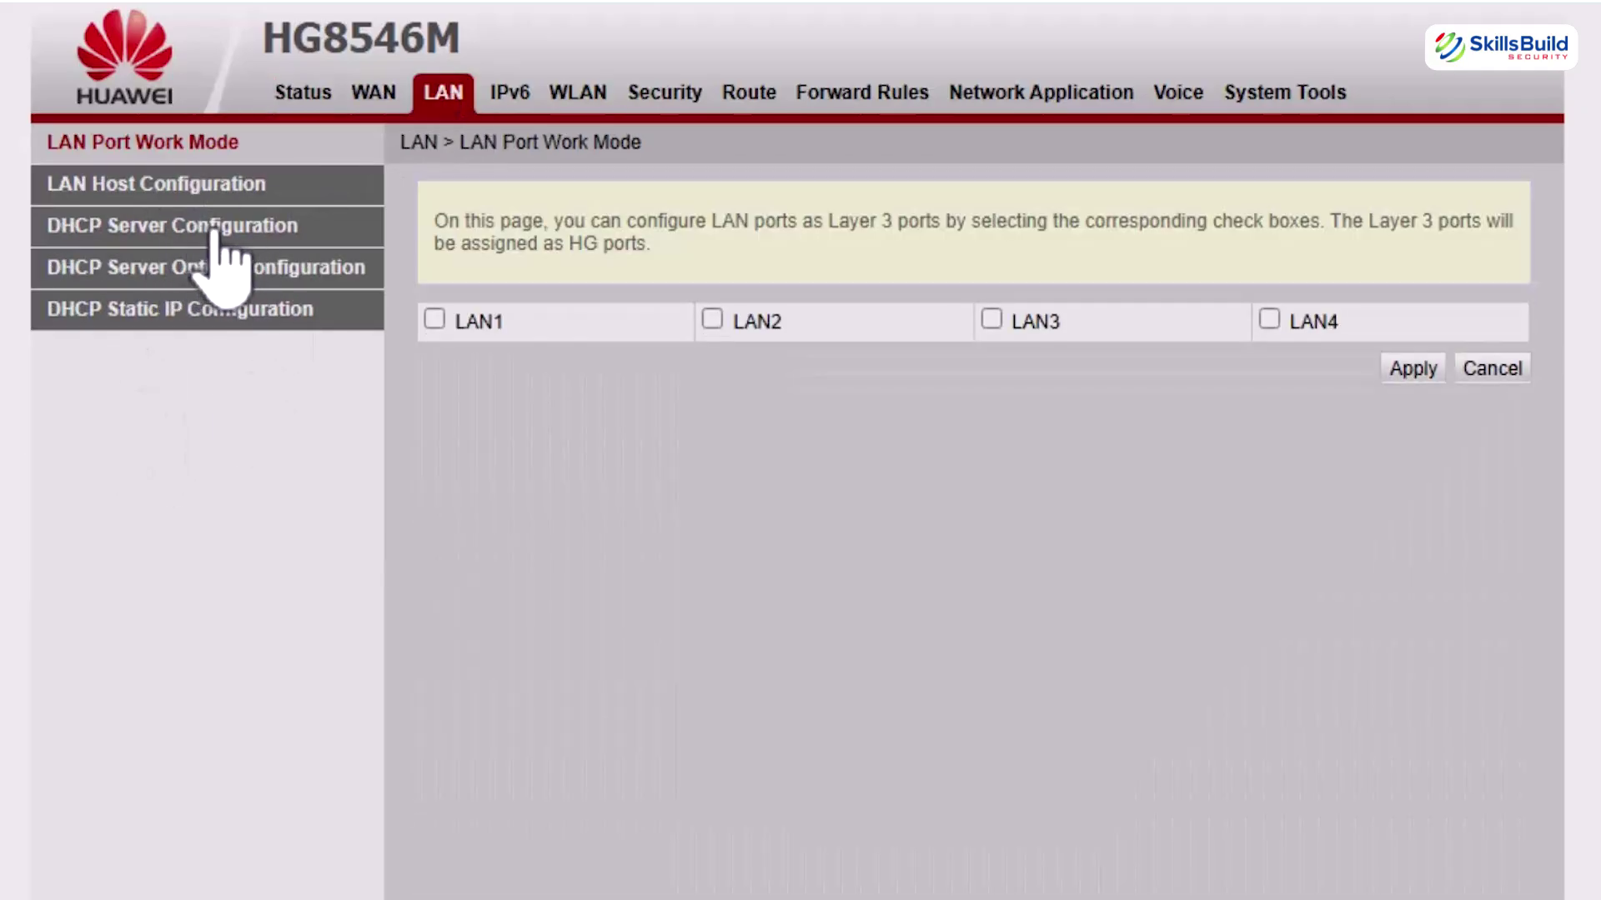
{"action": "left_click", "coordinate": [210, 233]}
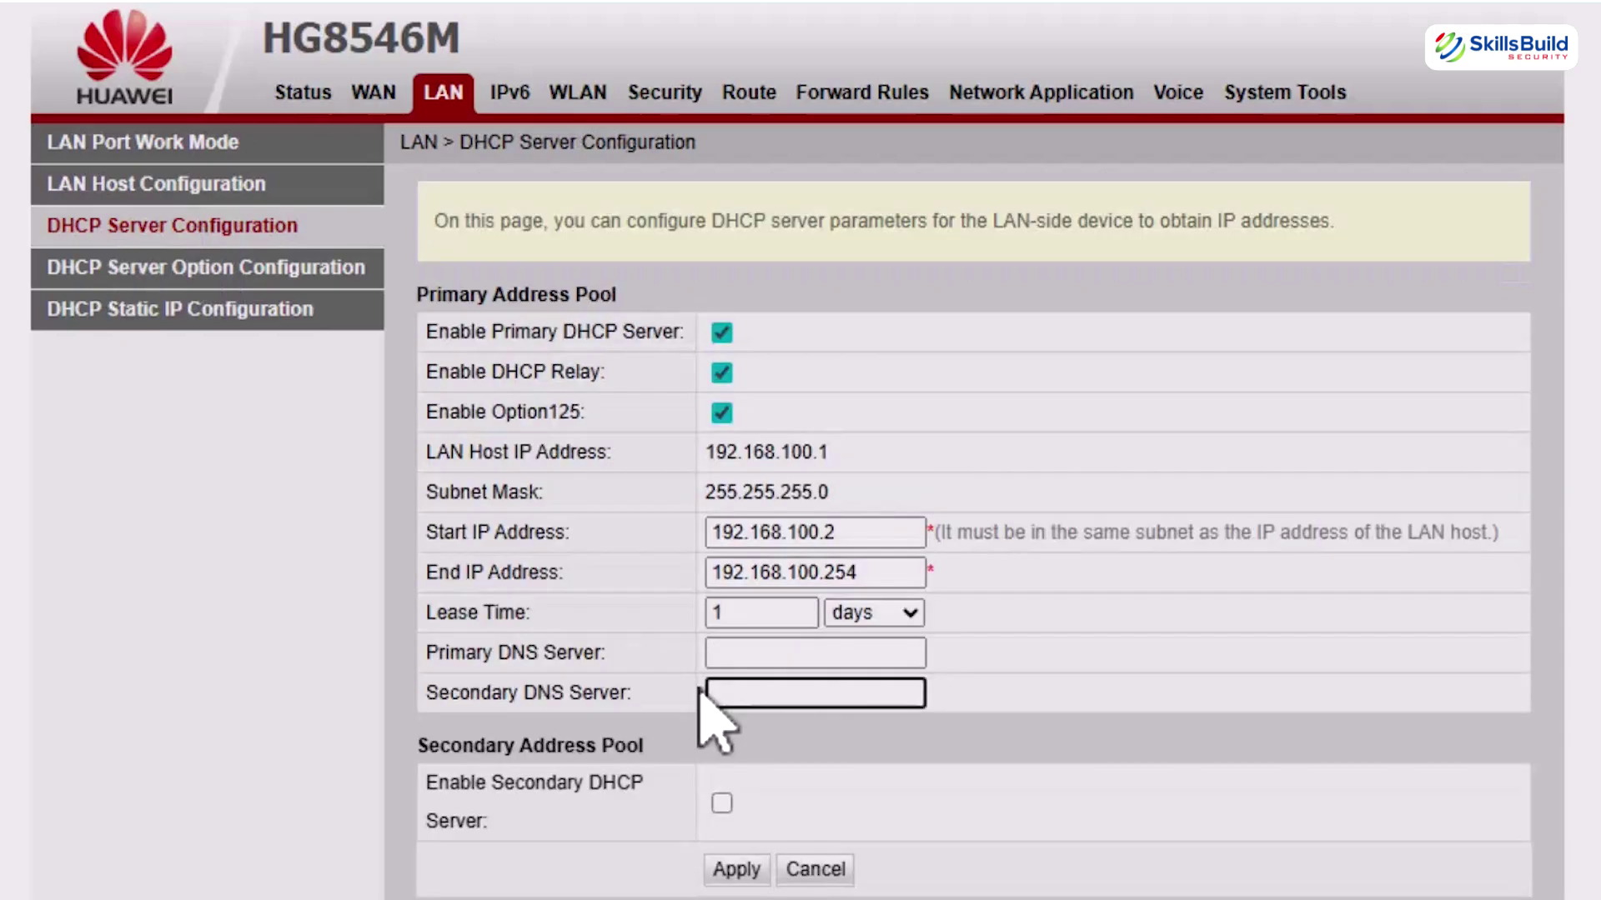
{"action": "left_click", "coordinate": [735, 693]}
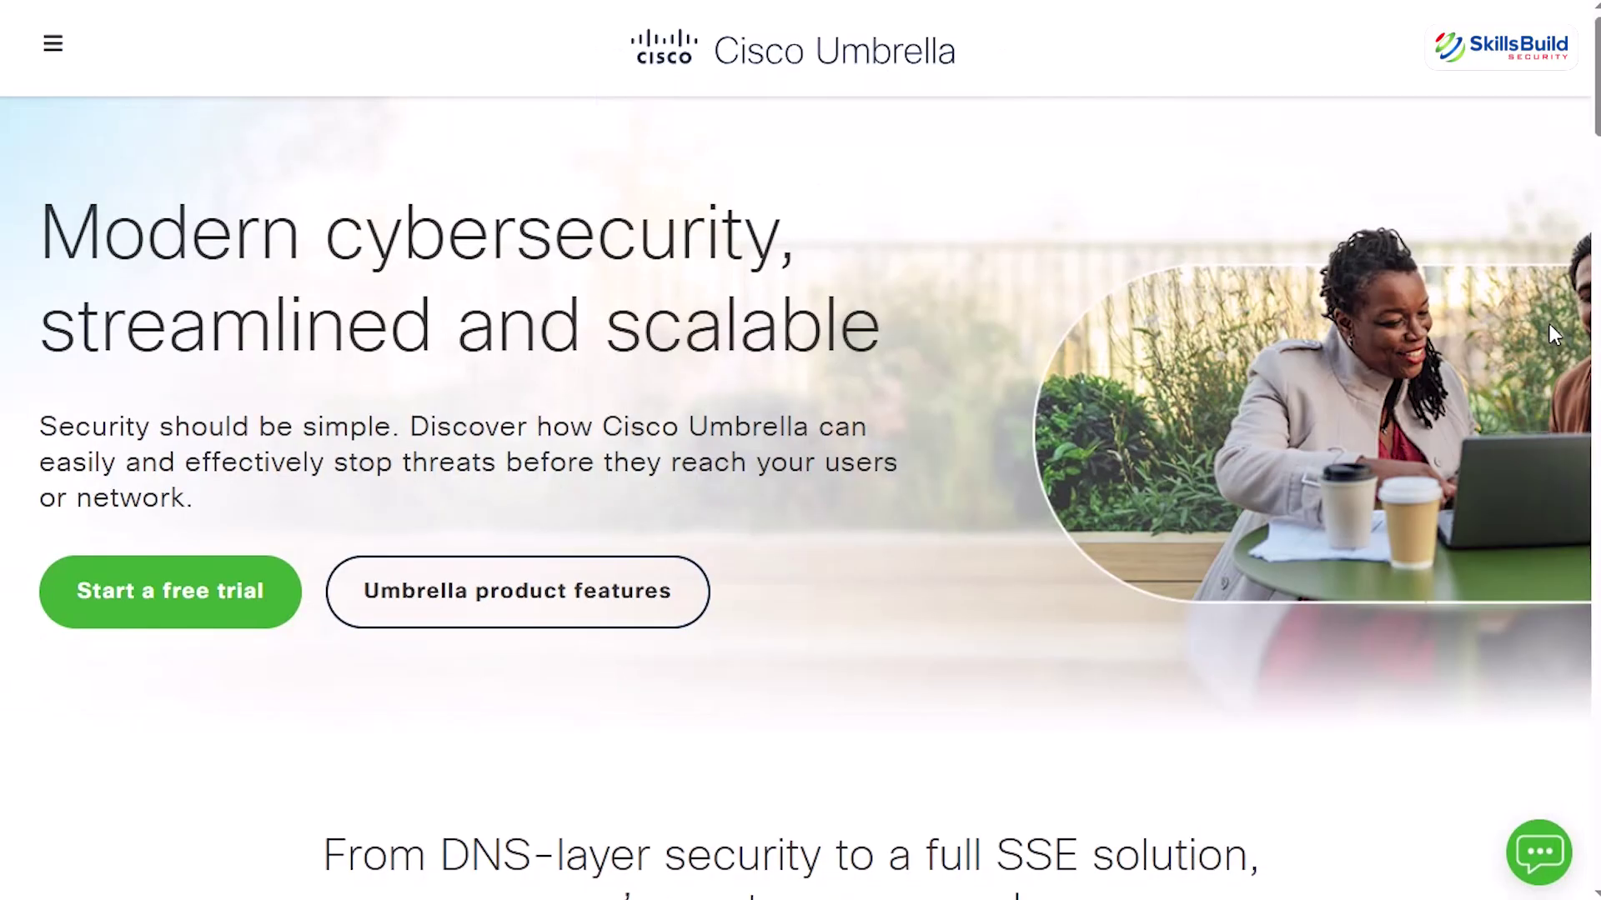
{"action": "scroll", "coordinate": [1552, 381], "scroll_direction": "down", "scroll_amount": 2}
{"action": "scroll", "coordinate": [1552, 381], "scroll_direction": "down", "scroll_amount": 4}
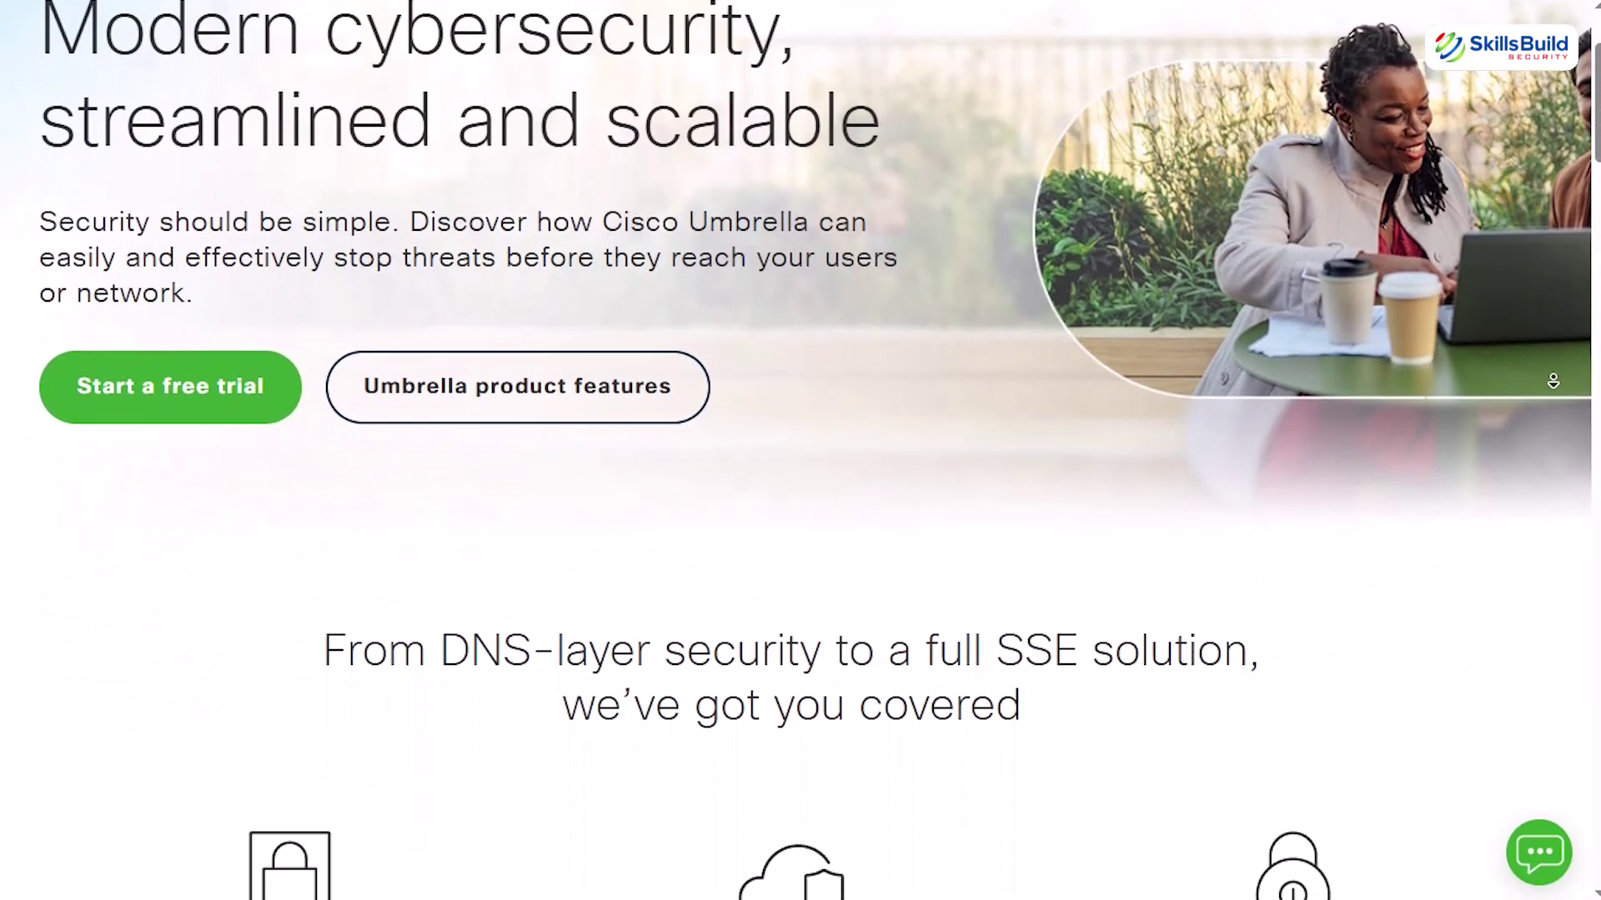
{"action": "scroll", "coordinate": [1552, 381], "scroll_direction": "down", "scroll_amount": 4}
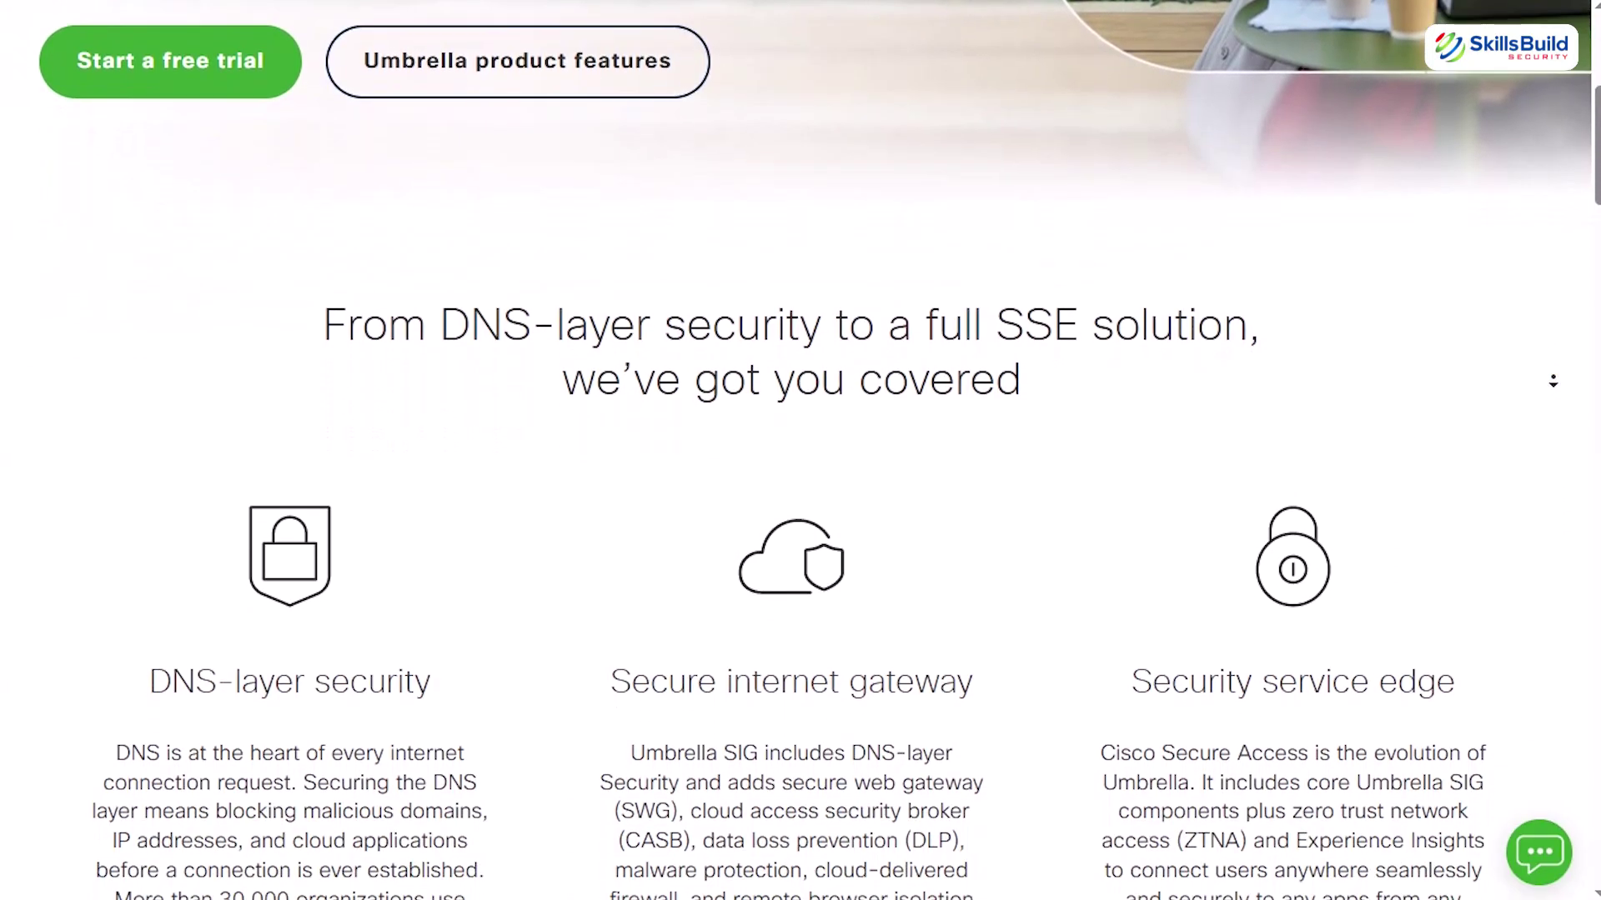
{"action": "scroll", "coordinate": [1552, 381], "scroll_direction": "down", "scroll_amount": 4}
{"action": "scroll", "coordinate": [1552, 381], "scroll_direction": "down", "scroll_amount": 4}
{"action": "scroll", "coordinate": [1553, 381], "scroll_direction": "down", "scroll_amount": 4}
{"action": "scroll", "coordinate": [1552, 381], "scroll_direction": "down", "scroll_amount": 4}
{"action": "scroll", "coordinate": [1552, 381], "scroll_direction": "down", "scroll_amount": 2}
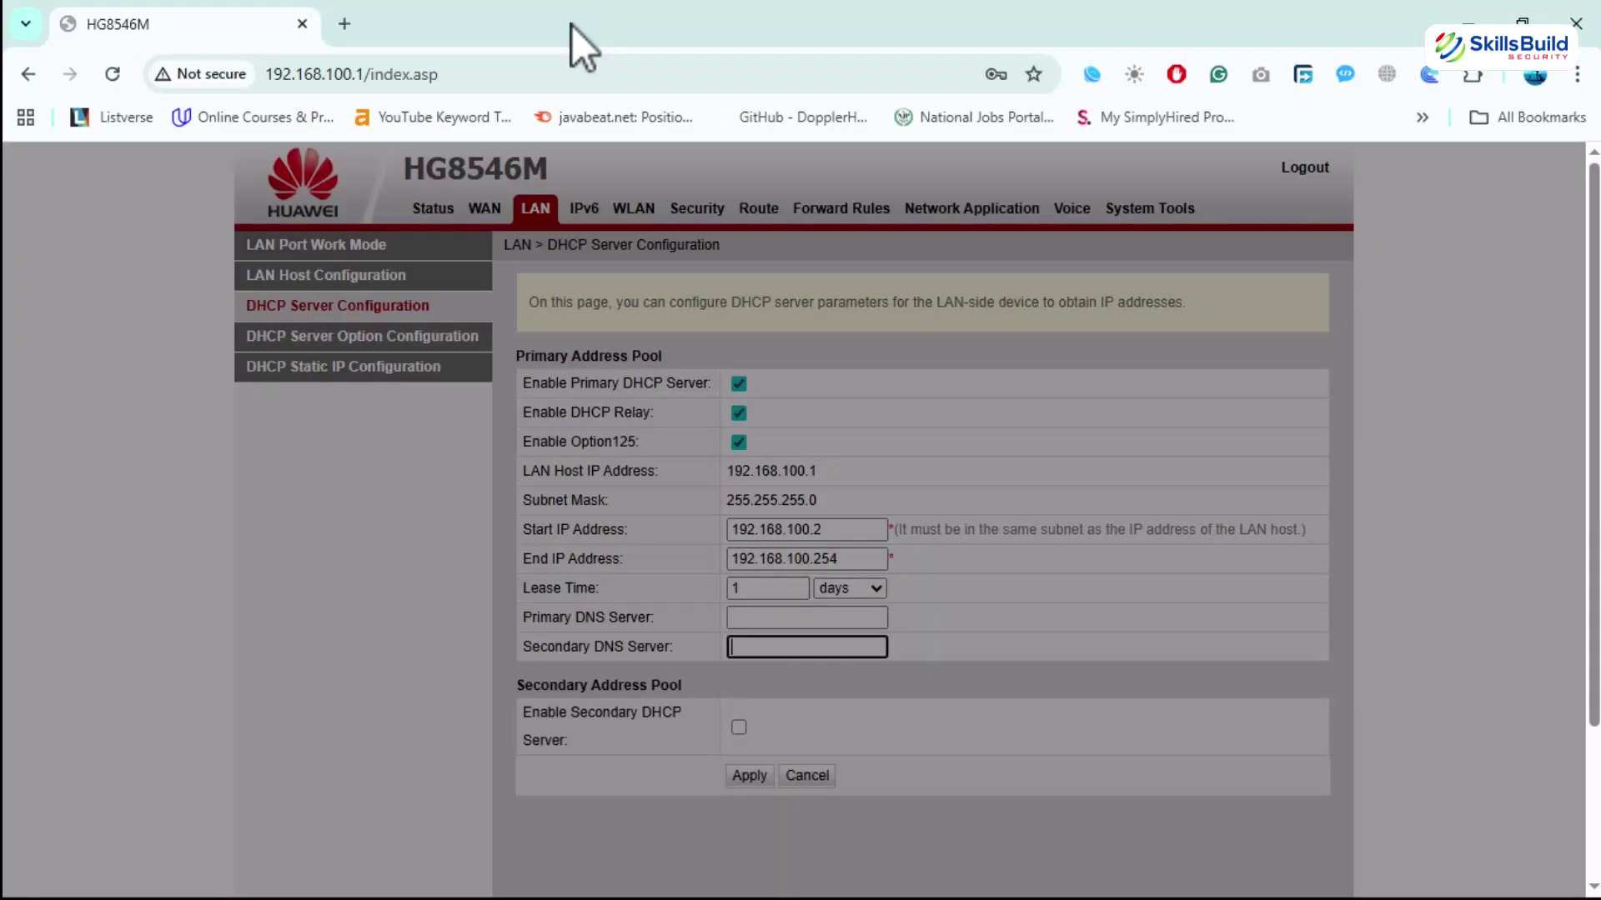
- In a new tab, search Google for opendns, open the OpenDNS login page, then go to the free trial
{"action": "left_click", "coordinate": [344, 21]}
{"action": "left_click", "coordinate": [392, 83]}
{"action": "type", "text": "opendn"}
{"action": "key", "text": "Return"}
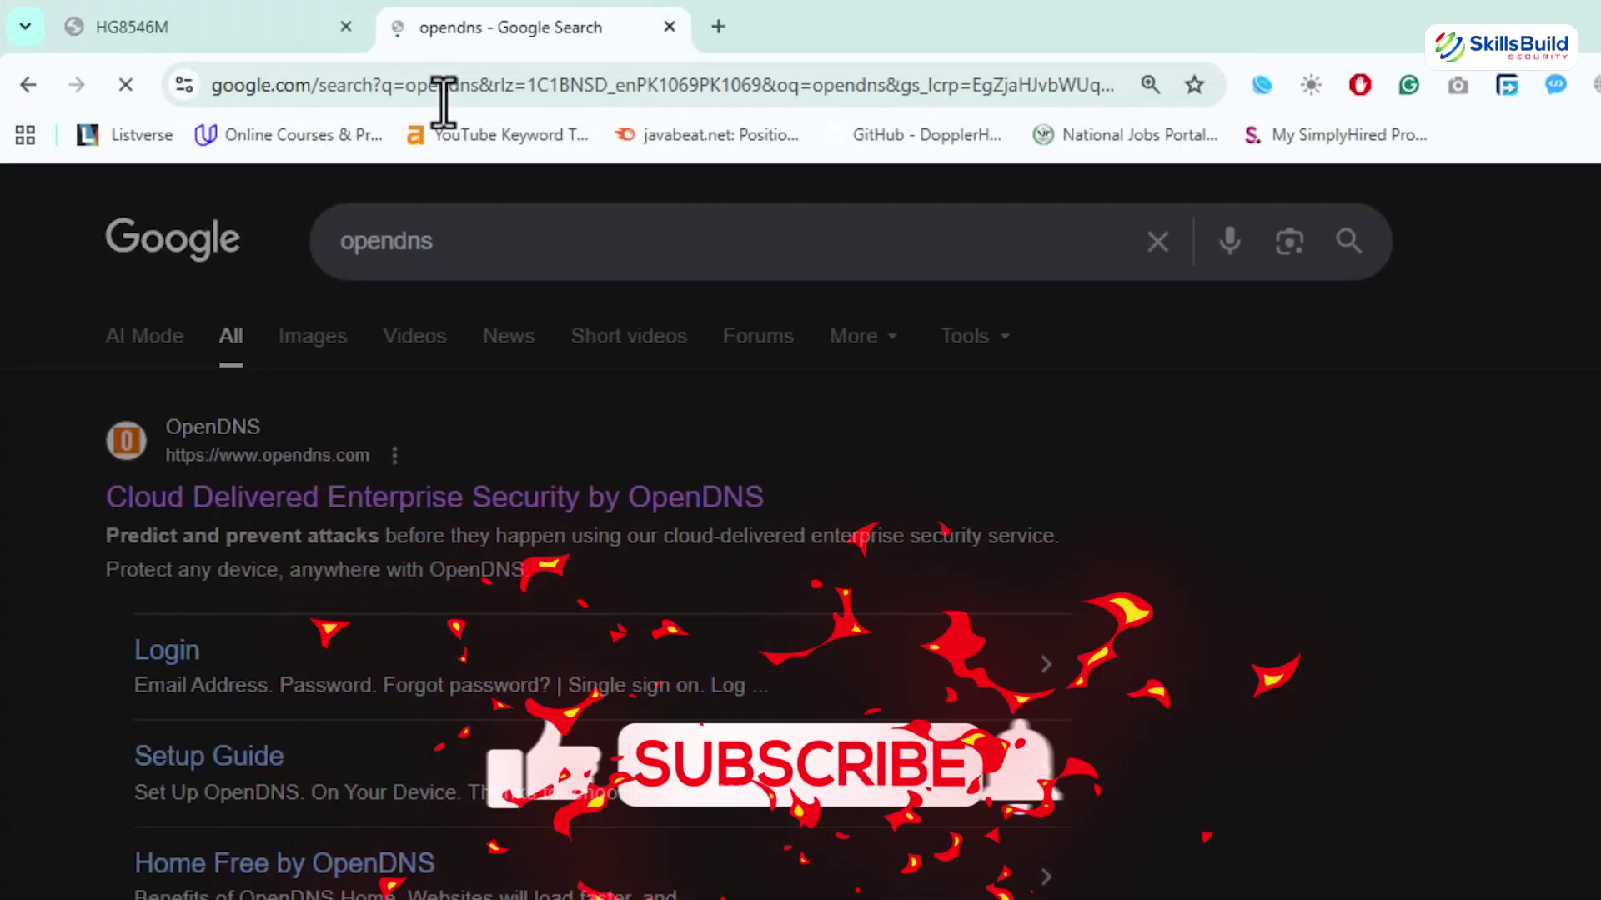
{"action": "left_click", "coordinate": [192, 675]}
{"action": "left_click", "coordinate": [910, 825]}
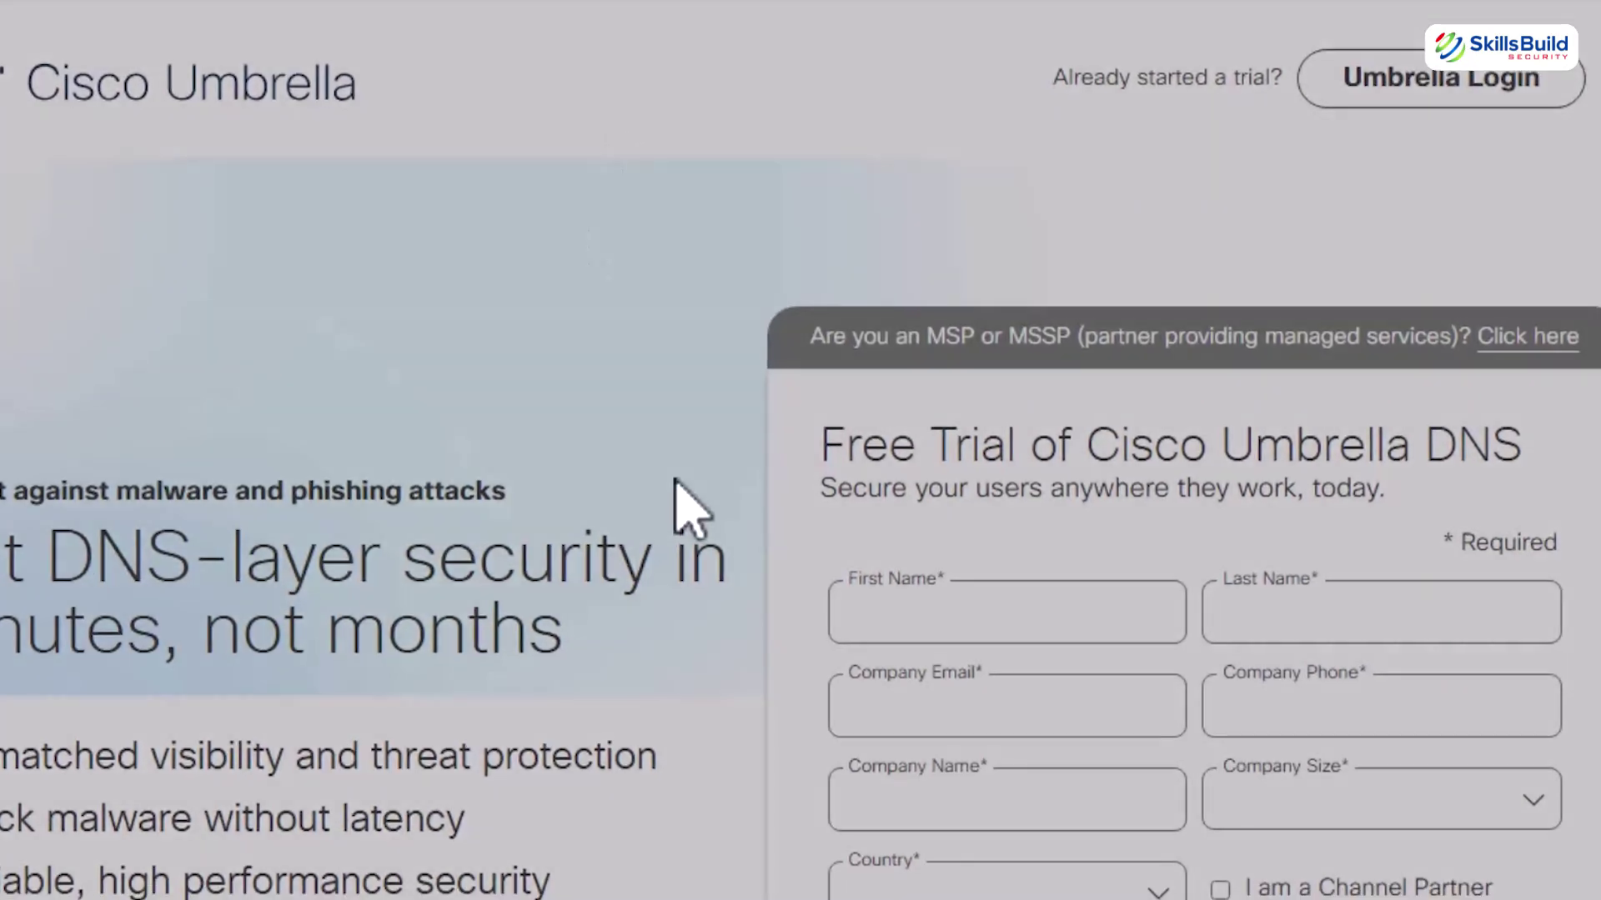
- Fill in the Umbrella trial form's name and company fields and agree to the terms
{"action": "scroll", "coordinate": [671, 475], "scroll_direction": "down", "scroll_amount": 2}
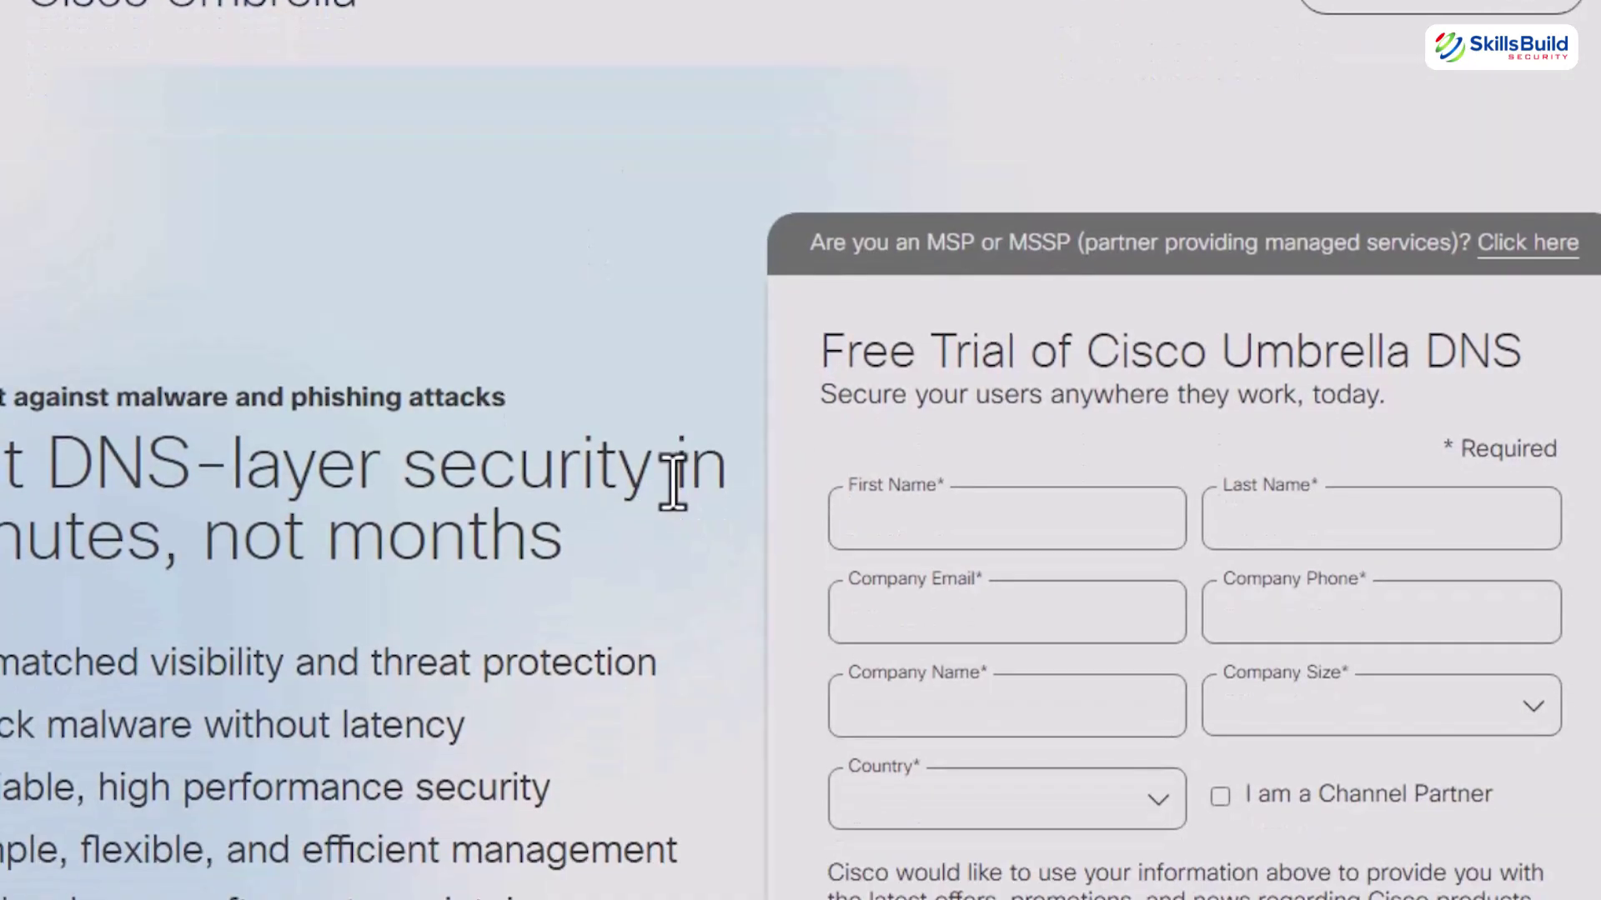
{"action": "scroll", "coordinate": [697, 500], "scroll_direction": "down", "scroll_amount": 1}
{"action": "left_click", "coordinate": [967, 327]}
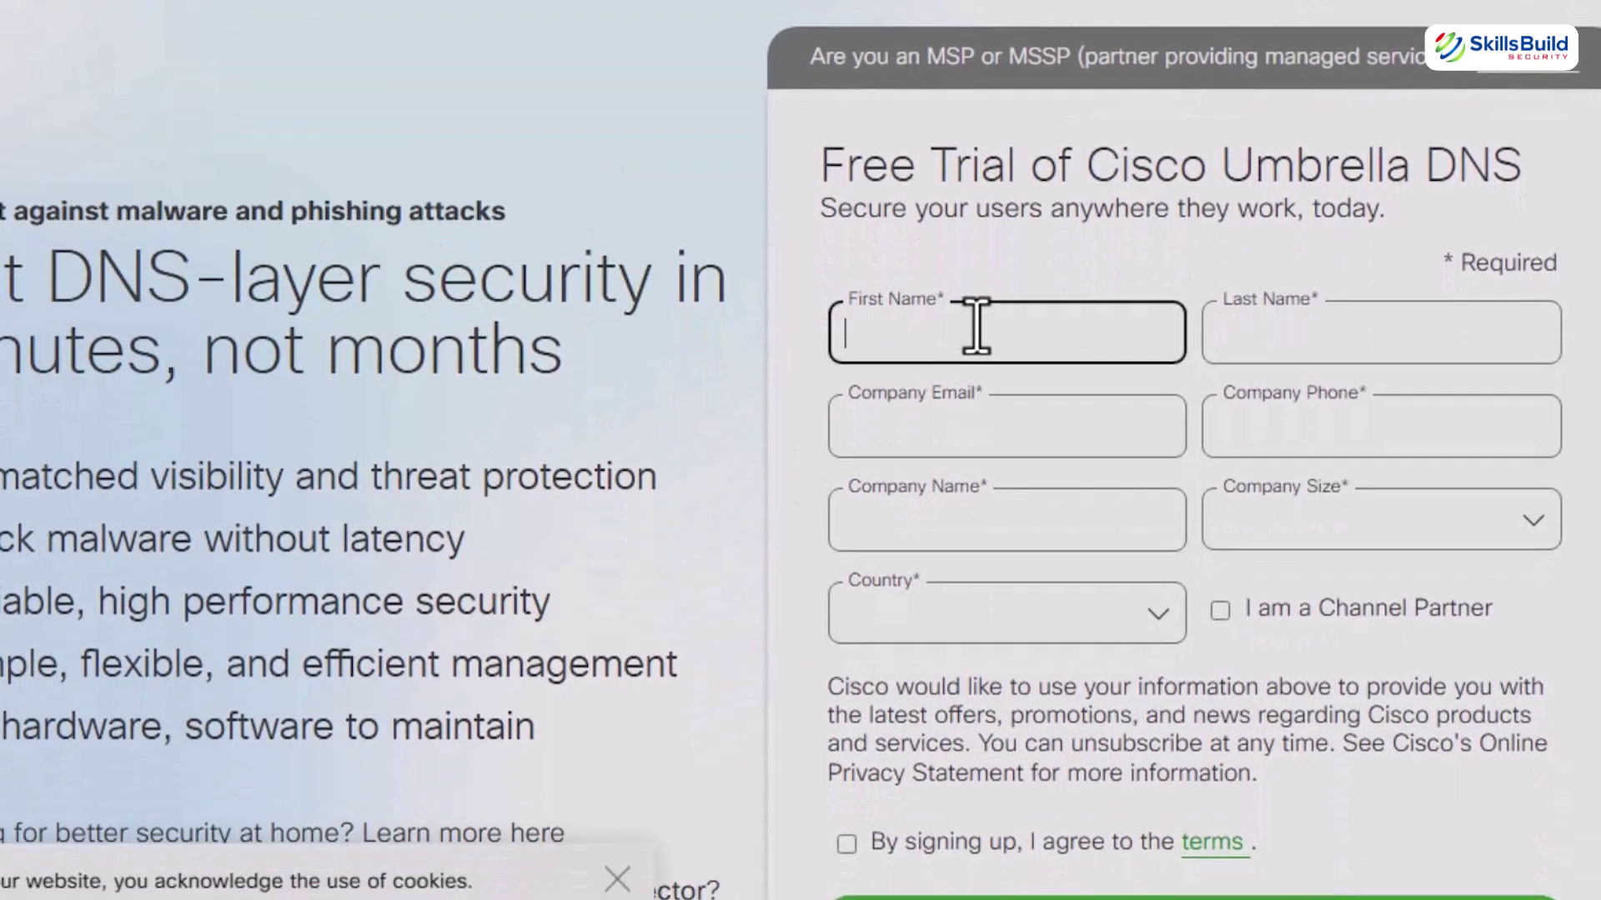
{"action": "left_click", "coordinate": [922, 523]}
{"action": "left_click", "coordinate": [793, 553]}
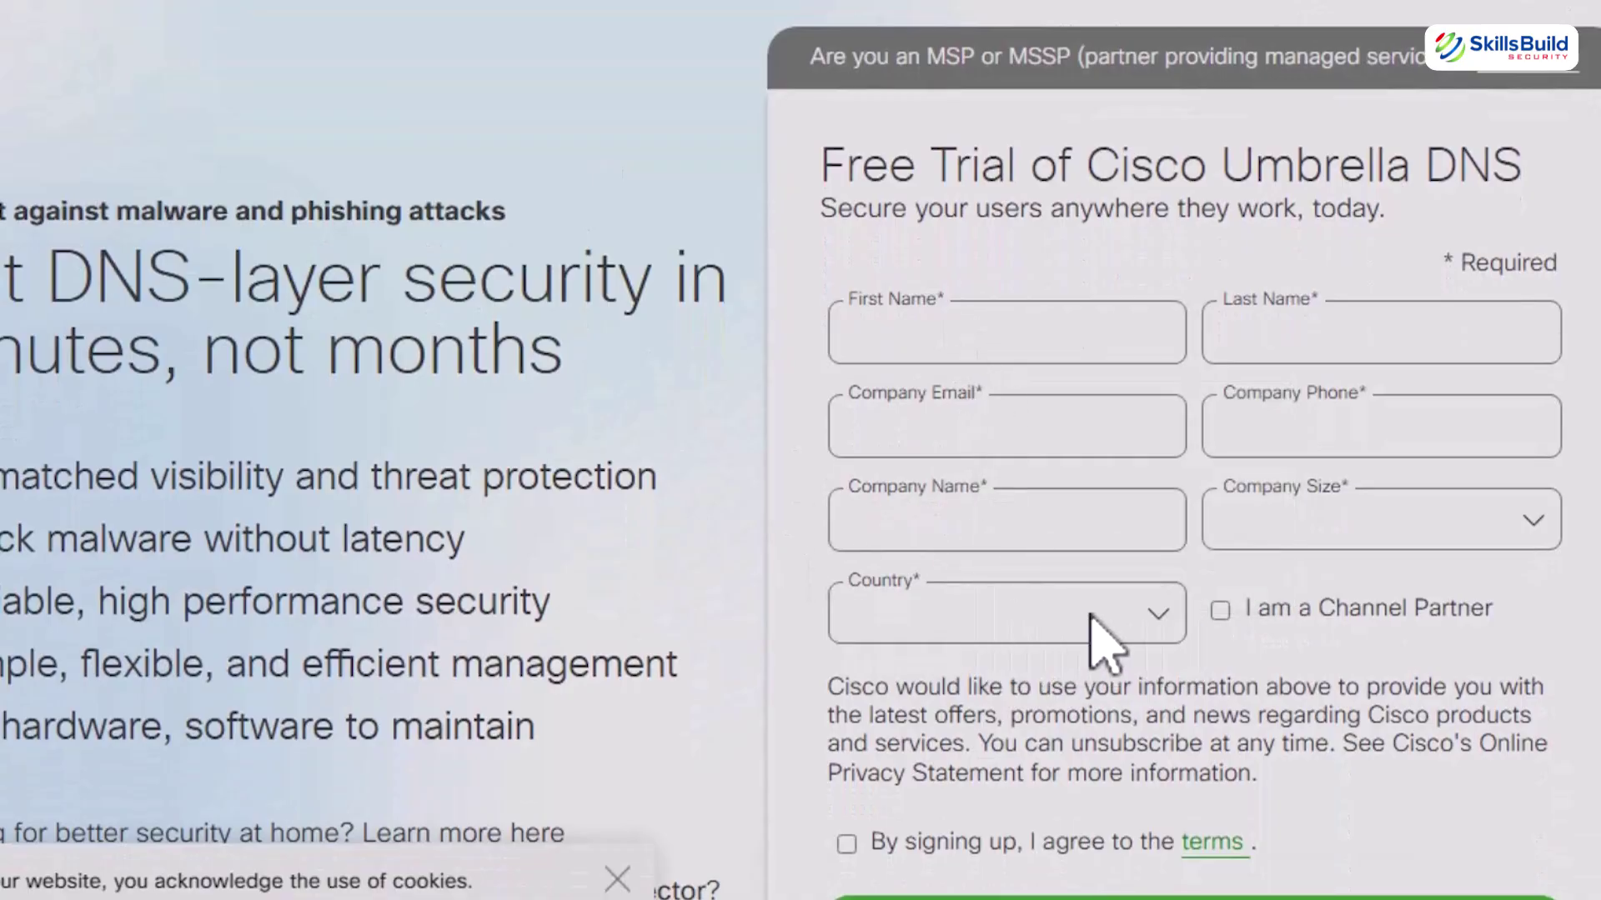
{"action": "scroll", "coordinate": [1075, 697], "scroll_direction": "down", "scroll_amount": 1}
{"action": "left_click", "coordinate": [847, 750]}
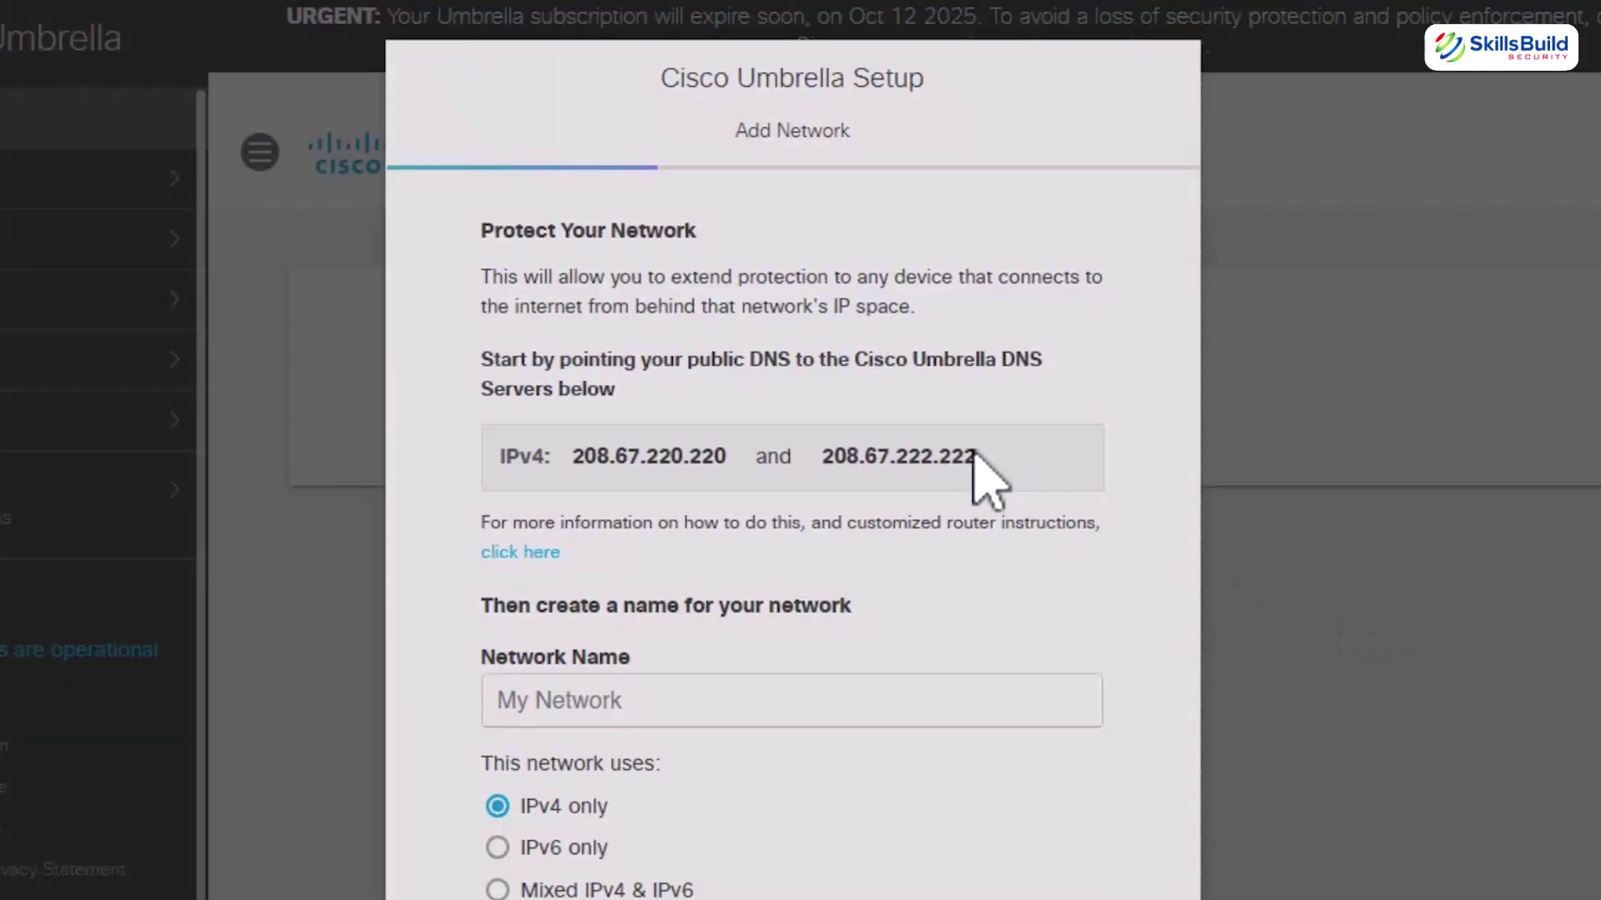
- Set the router's DNS servers to 208.67.220.220 (primary) and 208.67.222.222 (secondary), replacing 8.8.4.4, and save
{"action": "scroll", "coordinate": [969, 450], "scroll_direction": "down", "scroll_amount": 4}
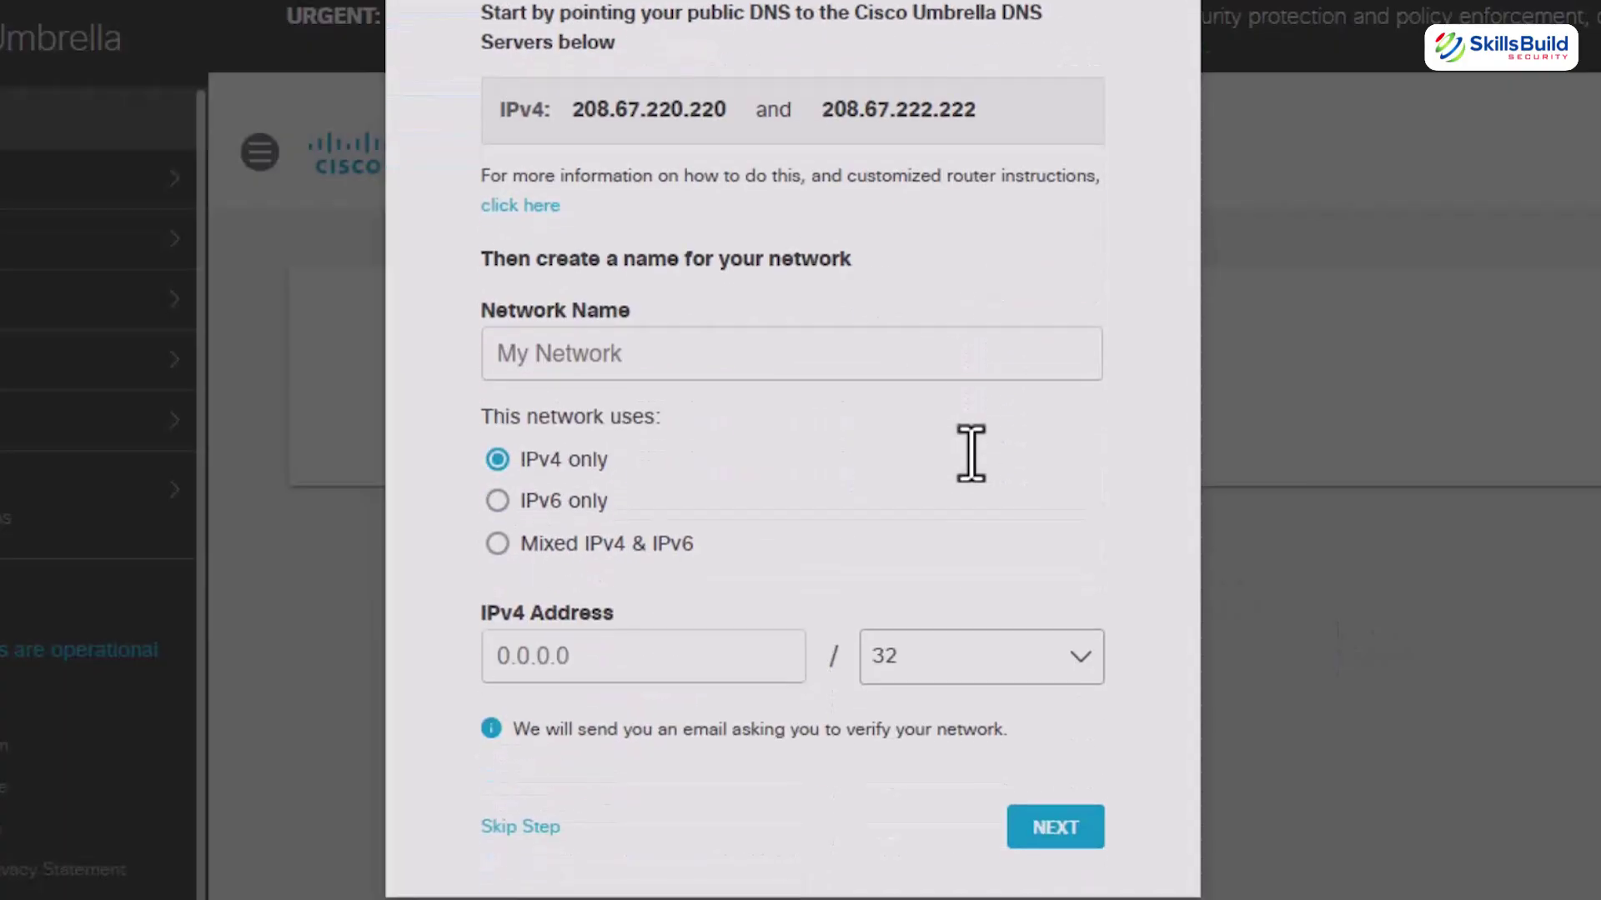
{"action": "type", "text": "208.67.220.220"}
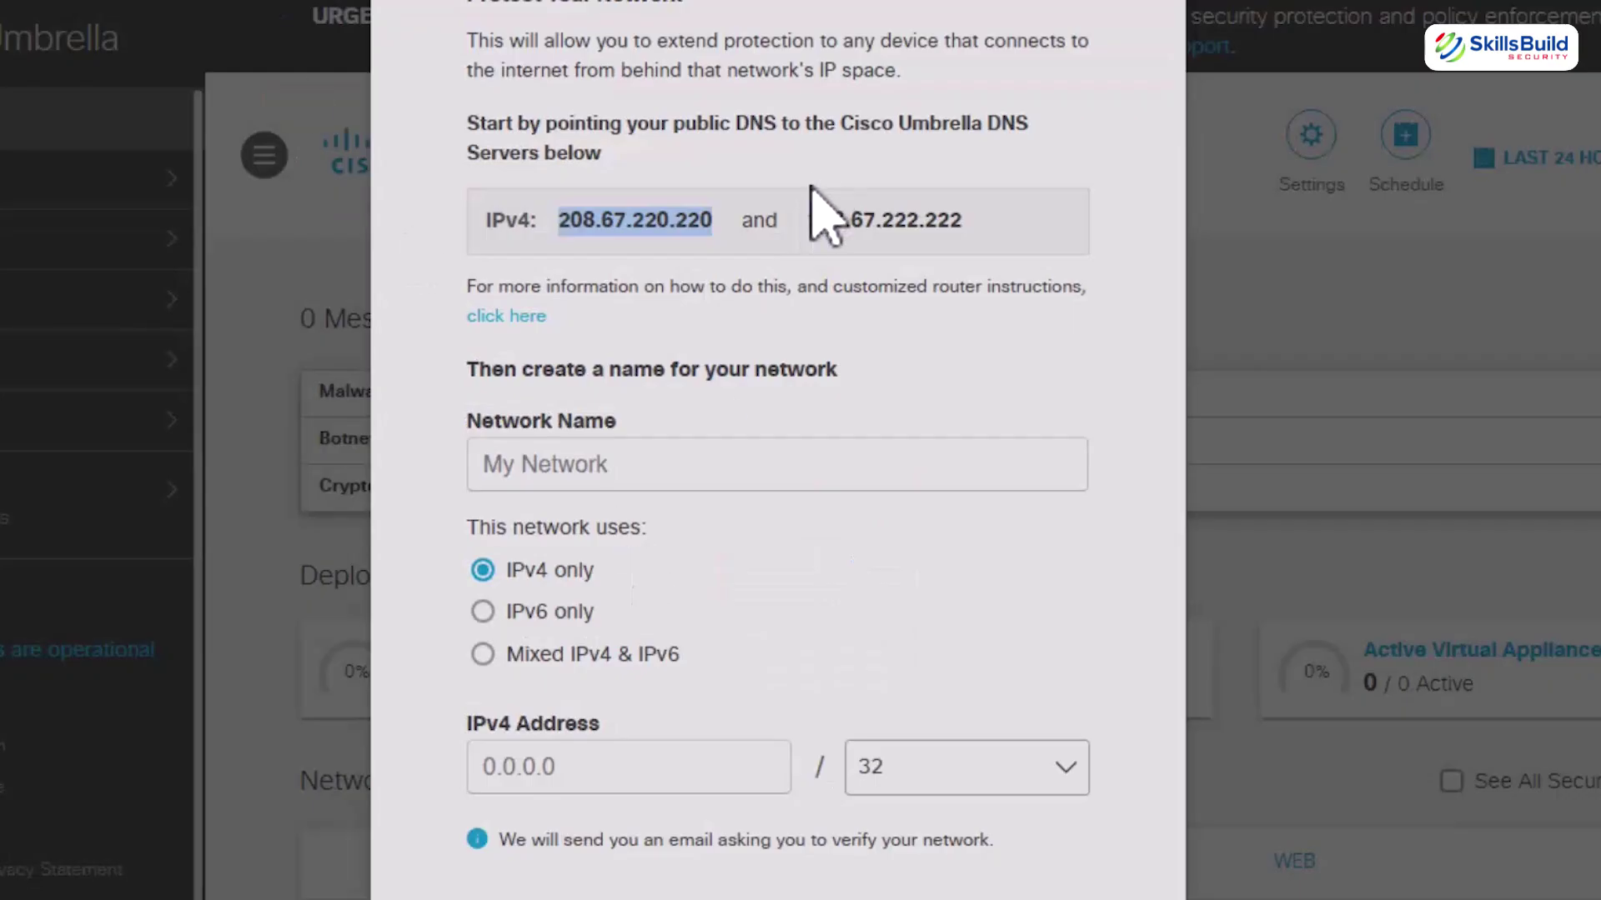
{"action": "double_click", "coordinate": [911, 222]}
{"action": "key", "text": "ctrl+c"}
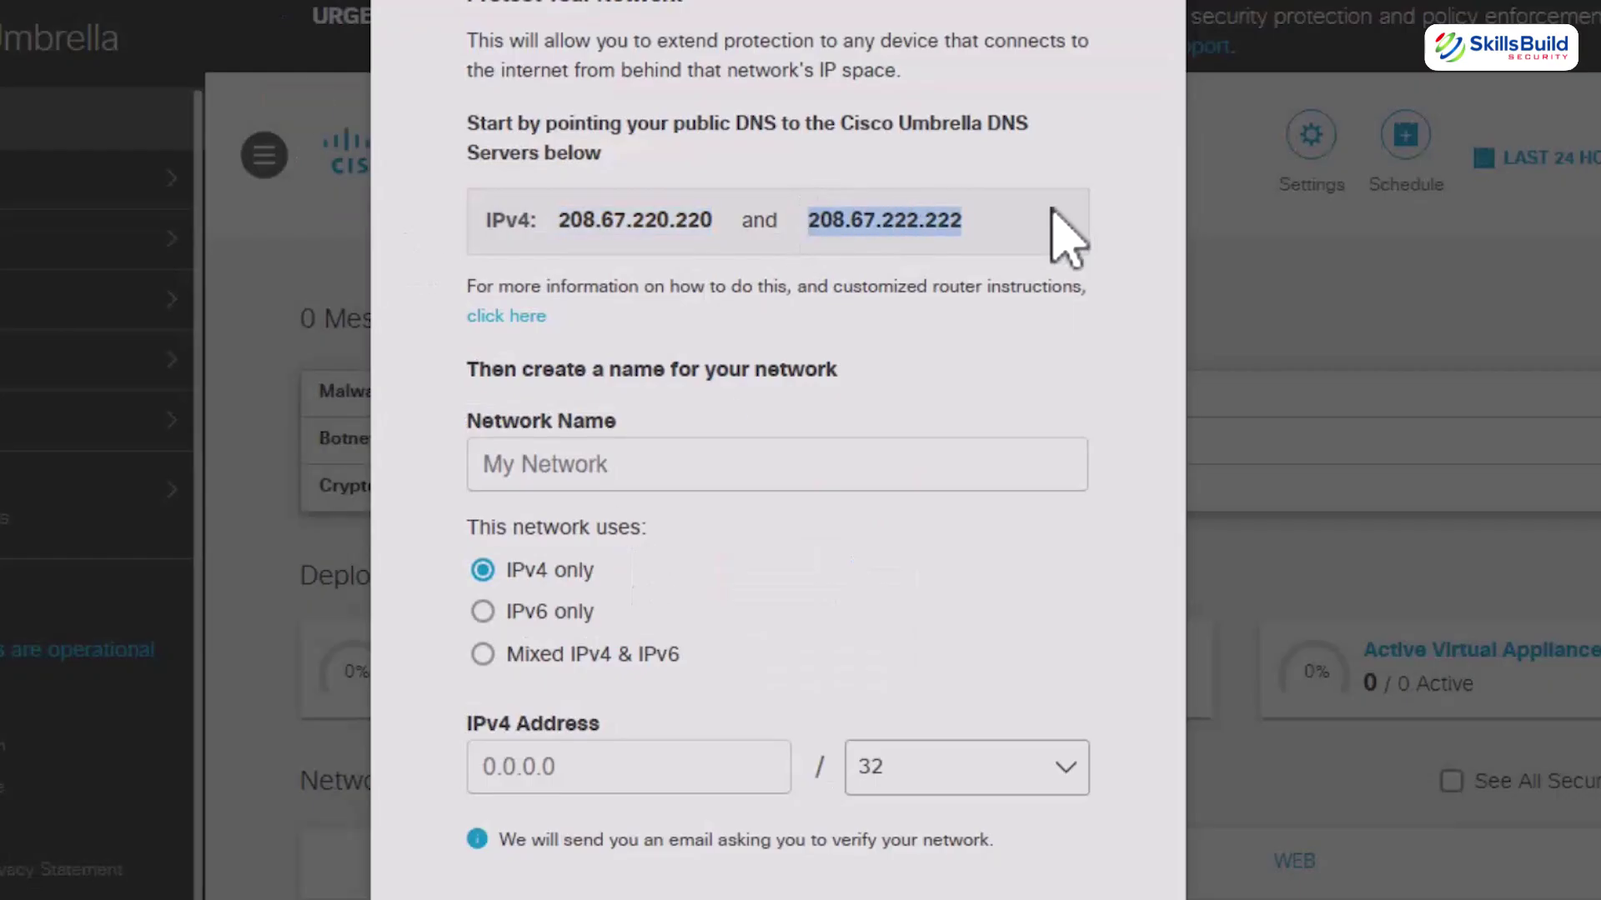
{"action": "left_click", "coordinate": [1205, 521]}
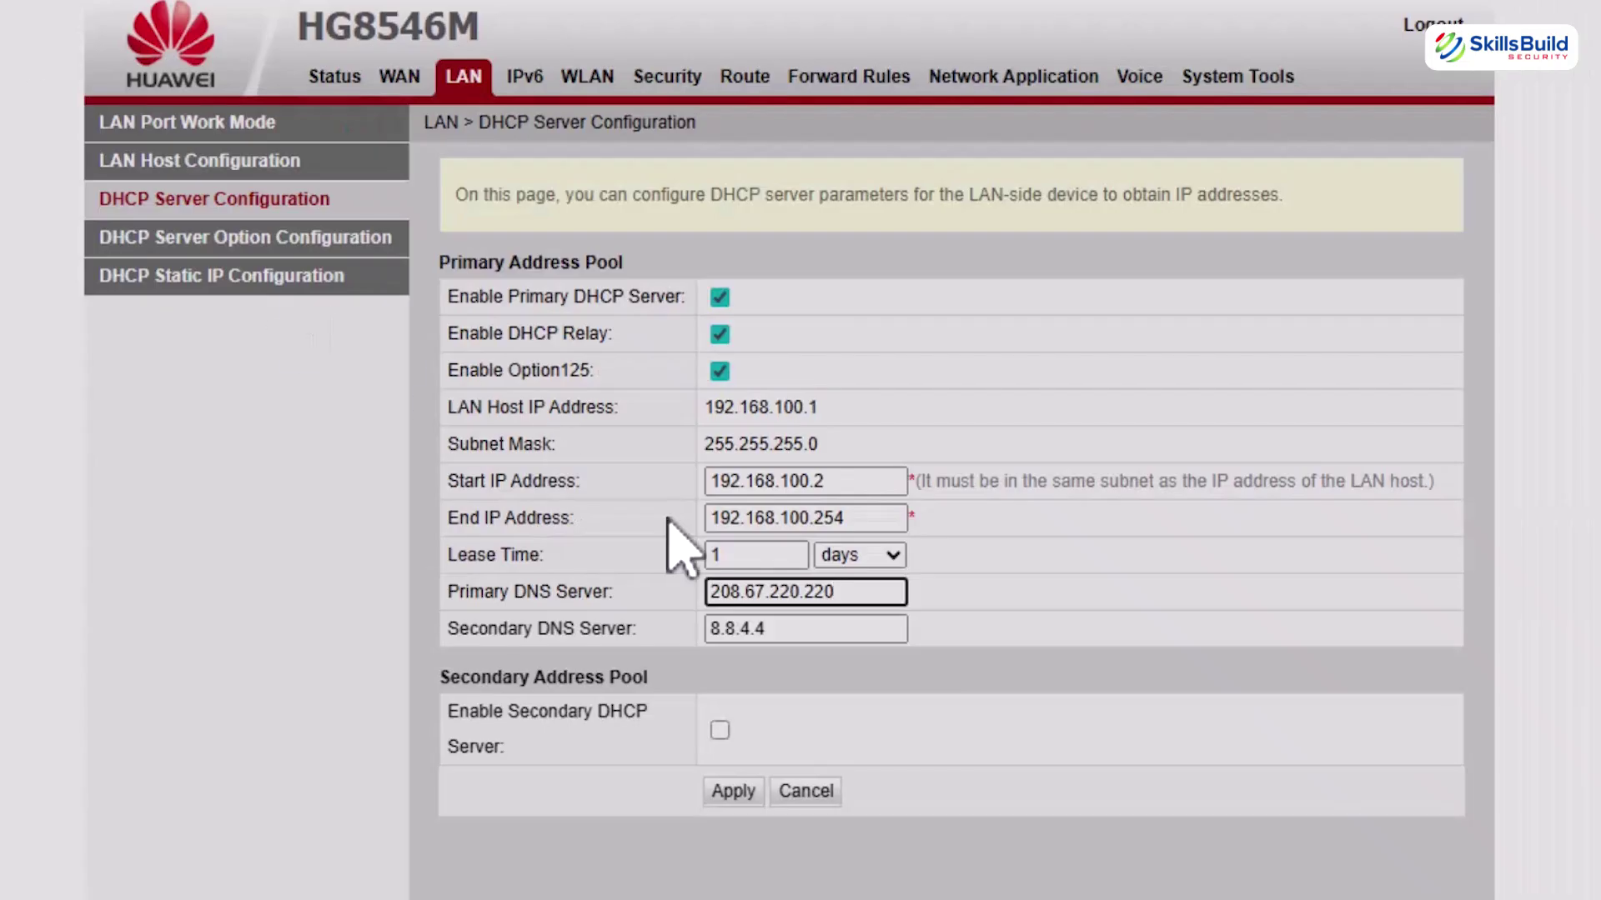
{"action": "double_click", "coordinate": [755, 627]}
{"action": "key", "text": "ctrl+v"}
{"action": "left_click", "coordinate": [734, 791]}
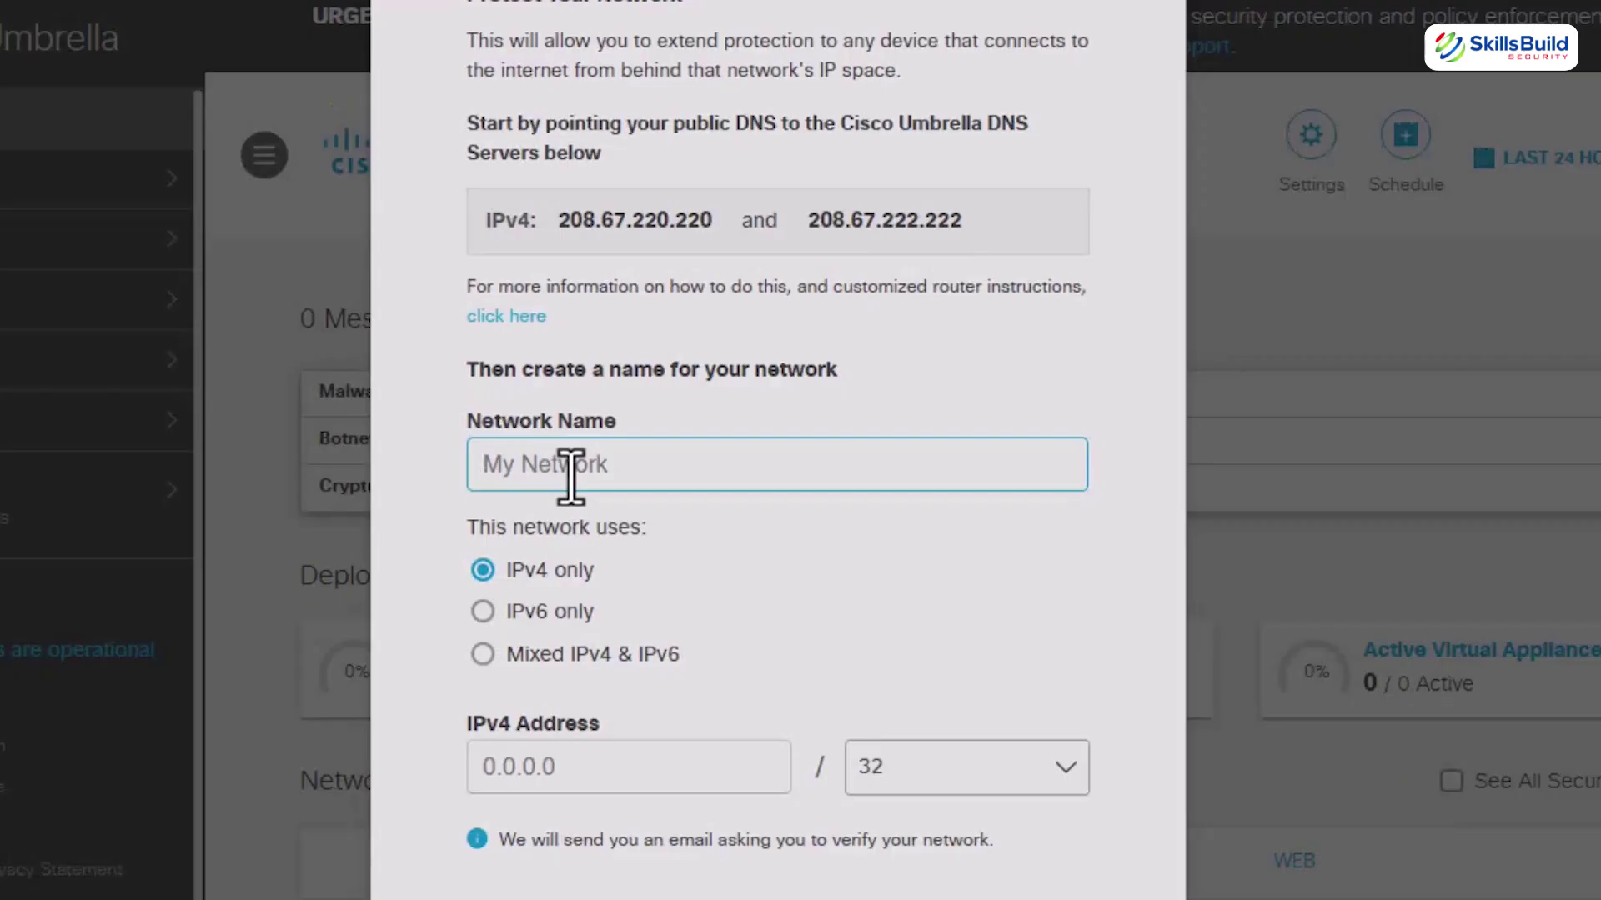
{"action": "type", "text": "My Networks"}
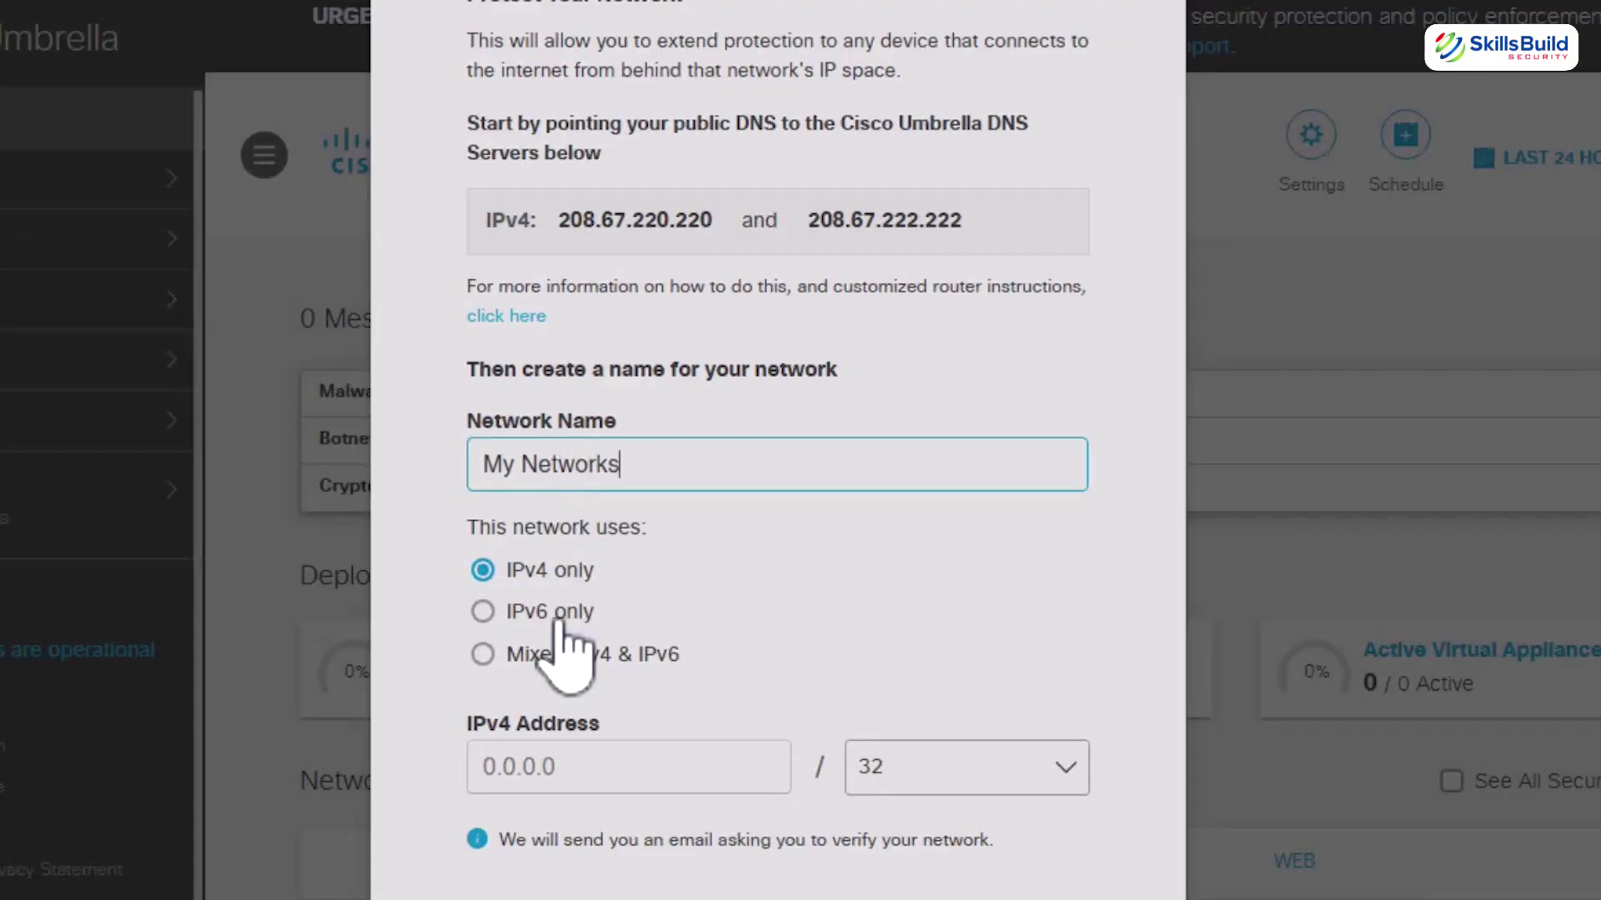
{"action": "left_click", "coordinate": [546, 762]}
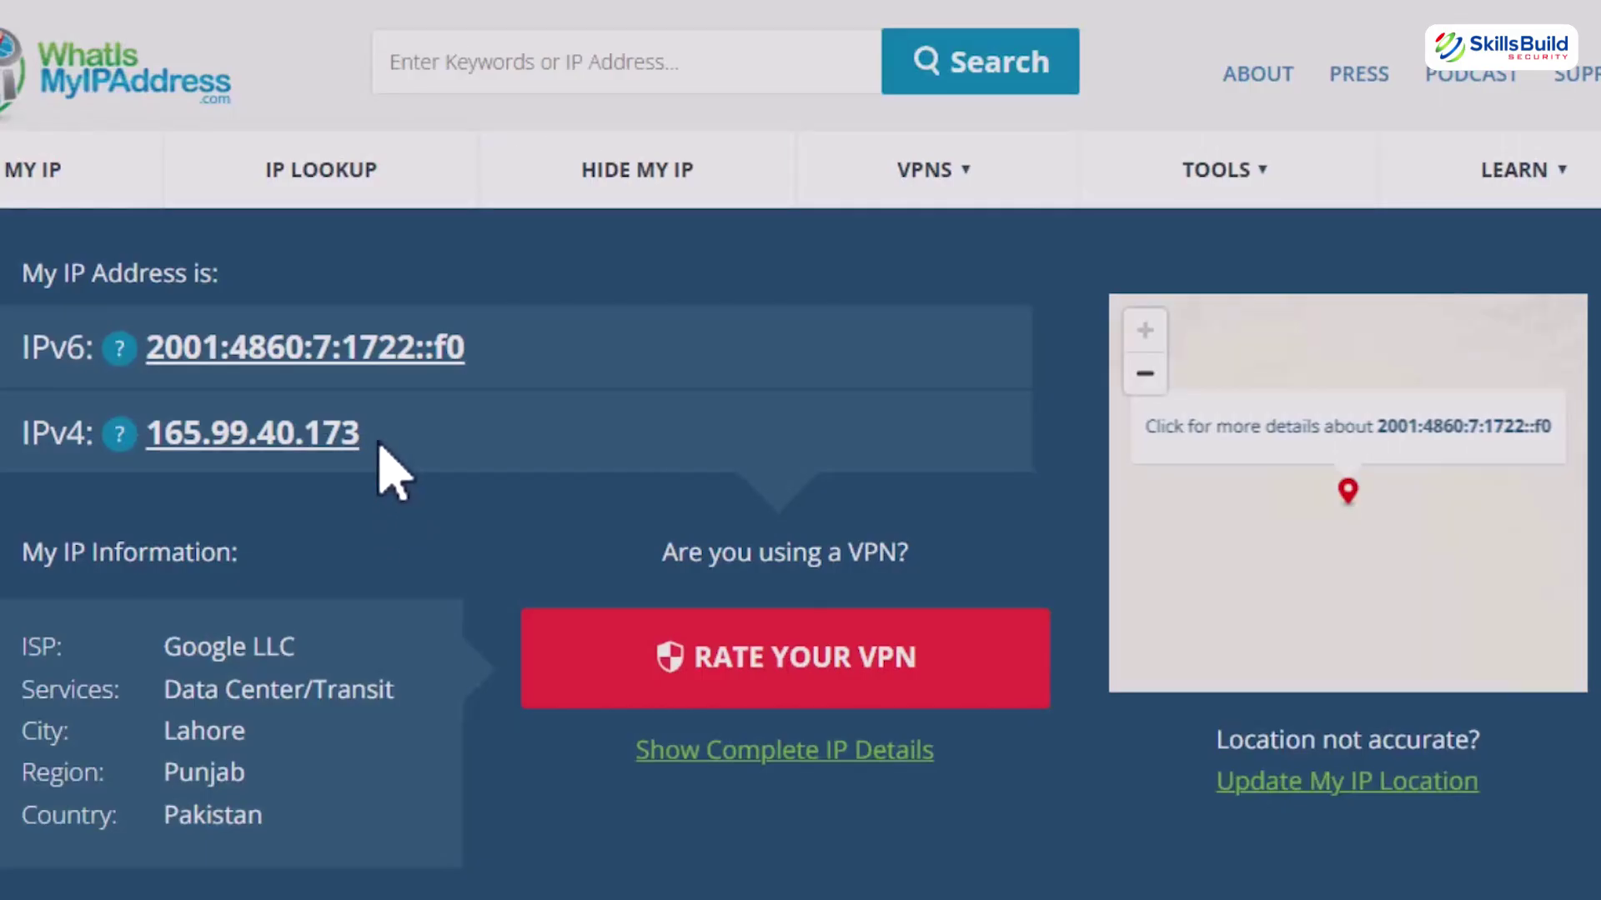
{"action": "left_click_drag", "start_coordinate": [380, 446], "coordinate": [150, 450]}
{"action": "key", "text": "ctrl+c"}
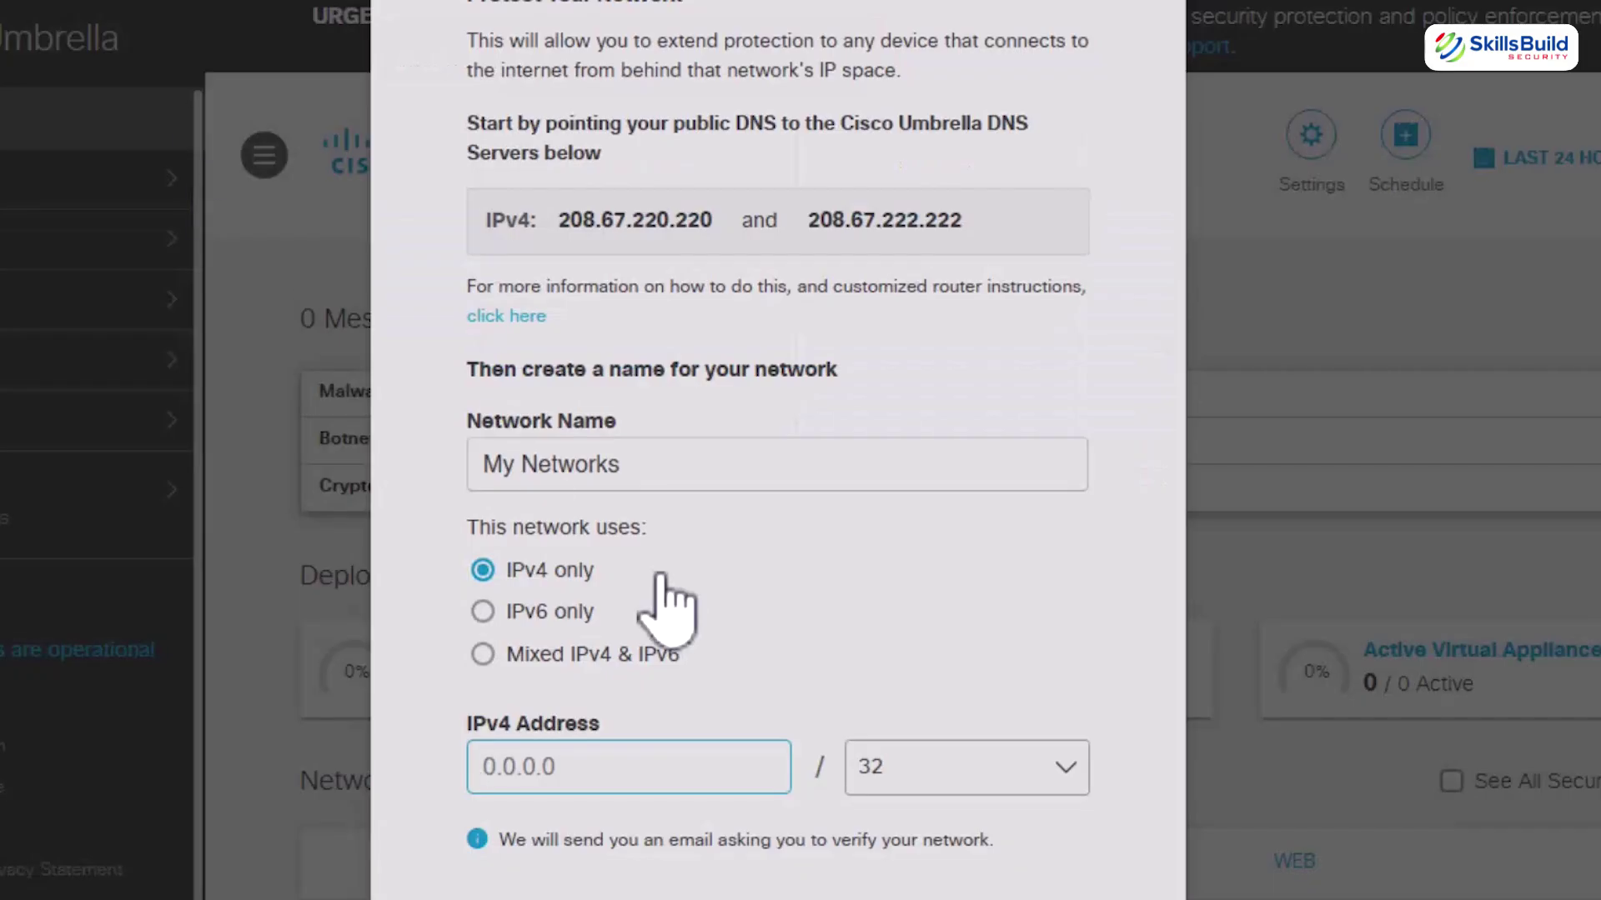
{"action": "left_click", "coordinate": [531, 767]}
{"action": "key", "text": "ctrl+v"}
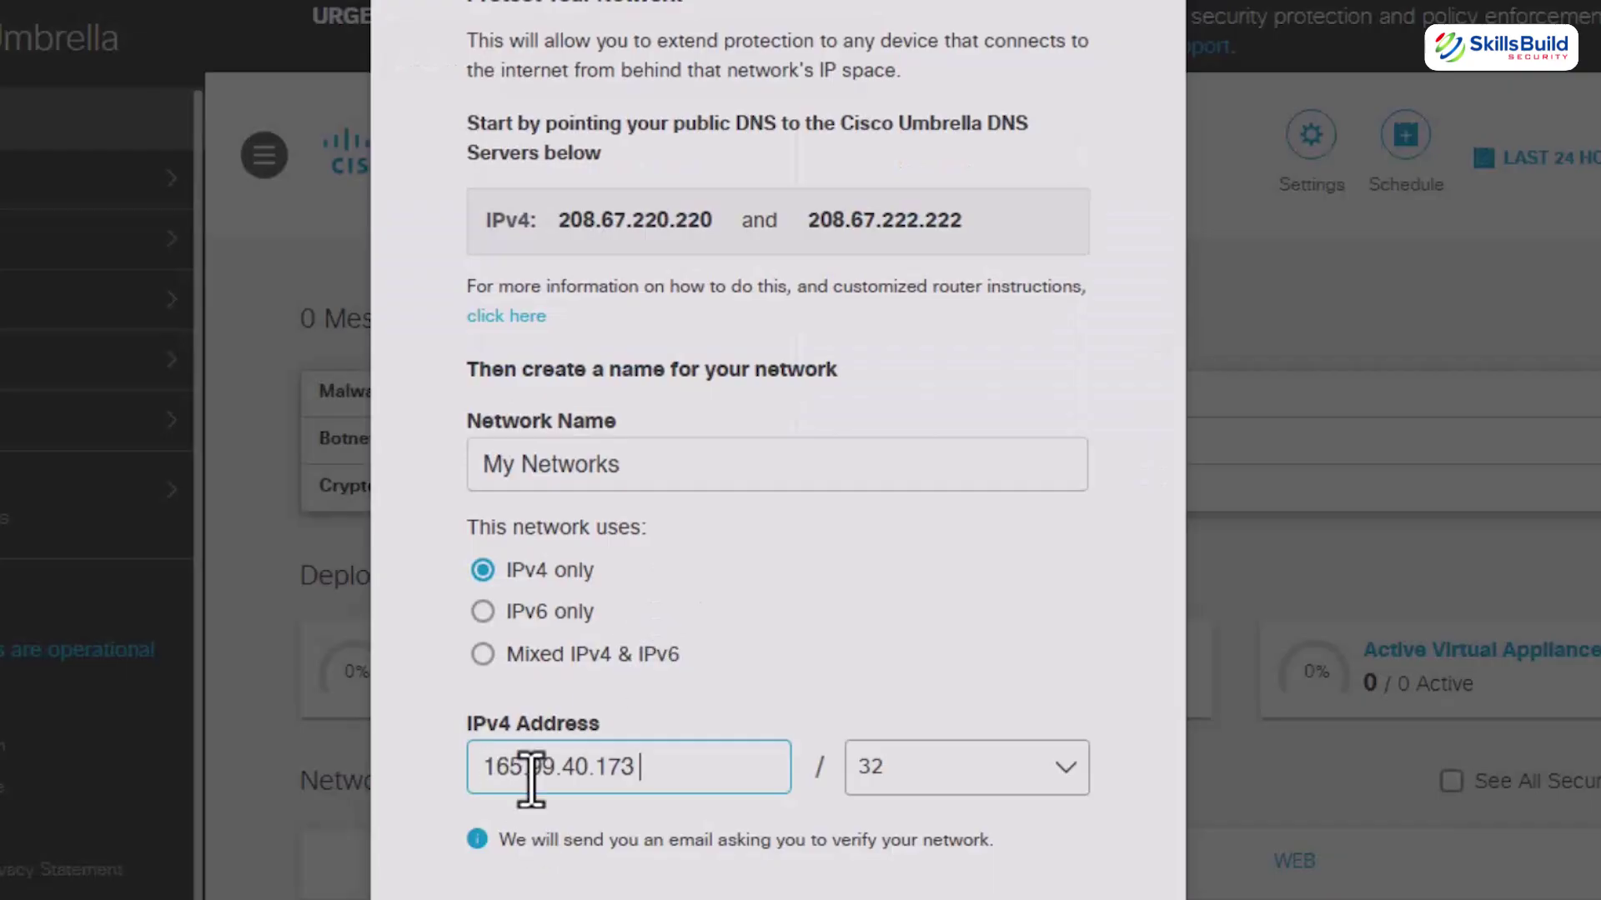
- Continue past the network step, skip roaming computers, and finish the Umbrella setup
{"action": "scroll", "coordinate": [1028, 876], "scroll_direction": "down", "scroll_amount": 1}
{"action": "left_click", "coordinate": [1034, 875]}
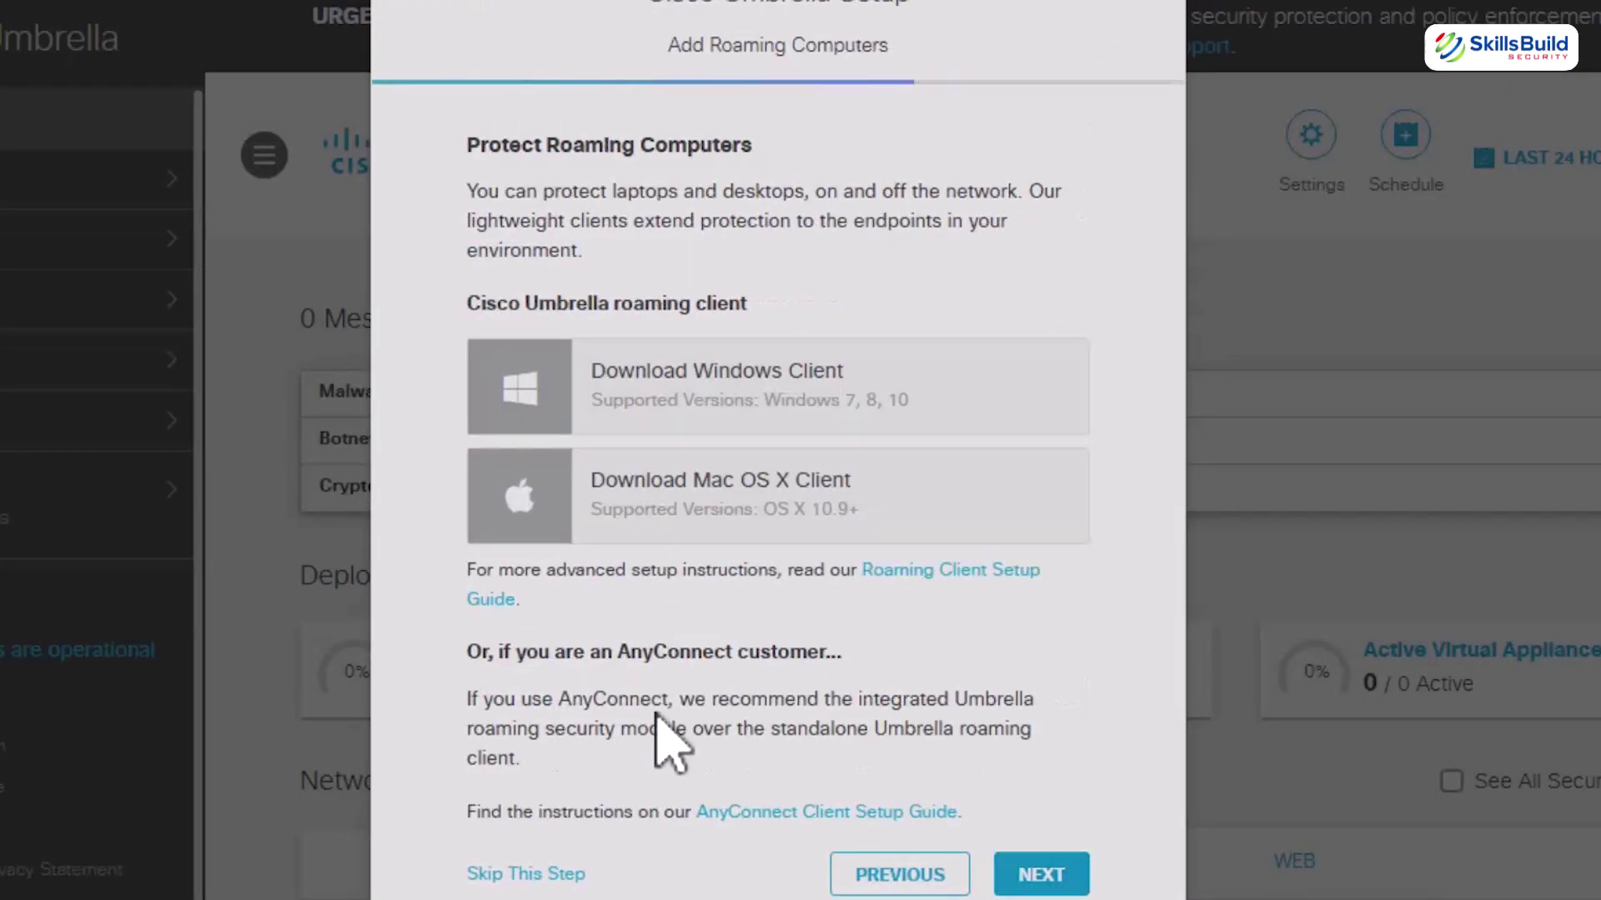
{"action": "left_click", "coordinate": [486, 874]}
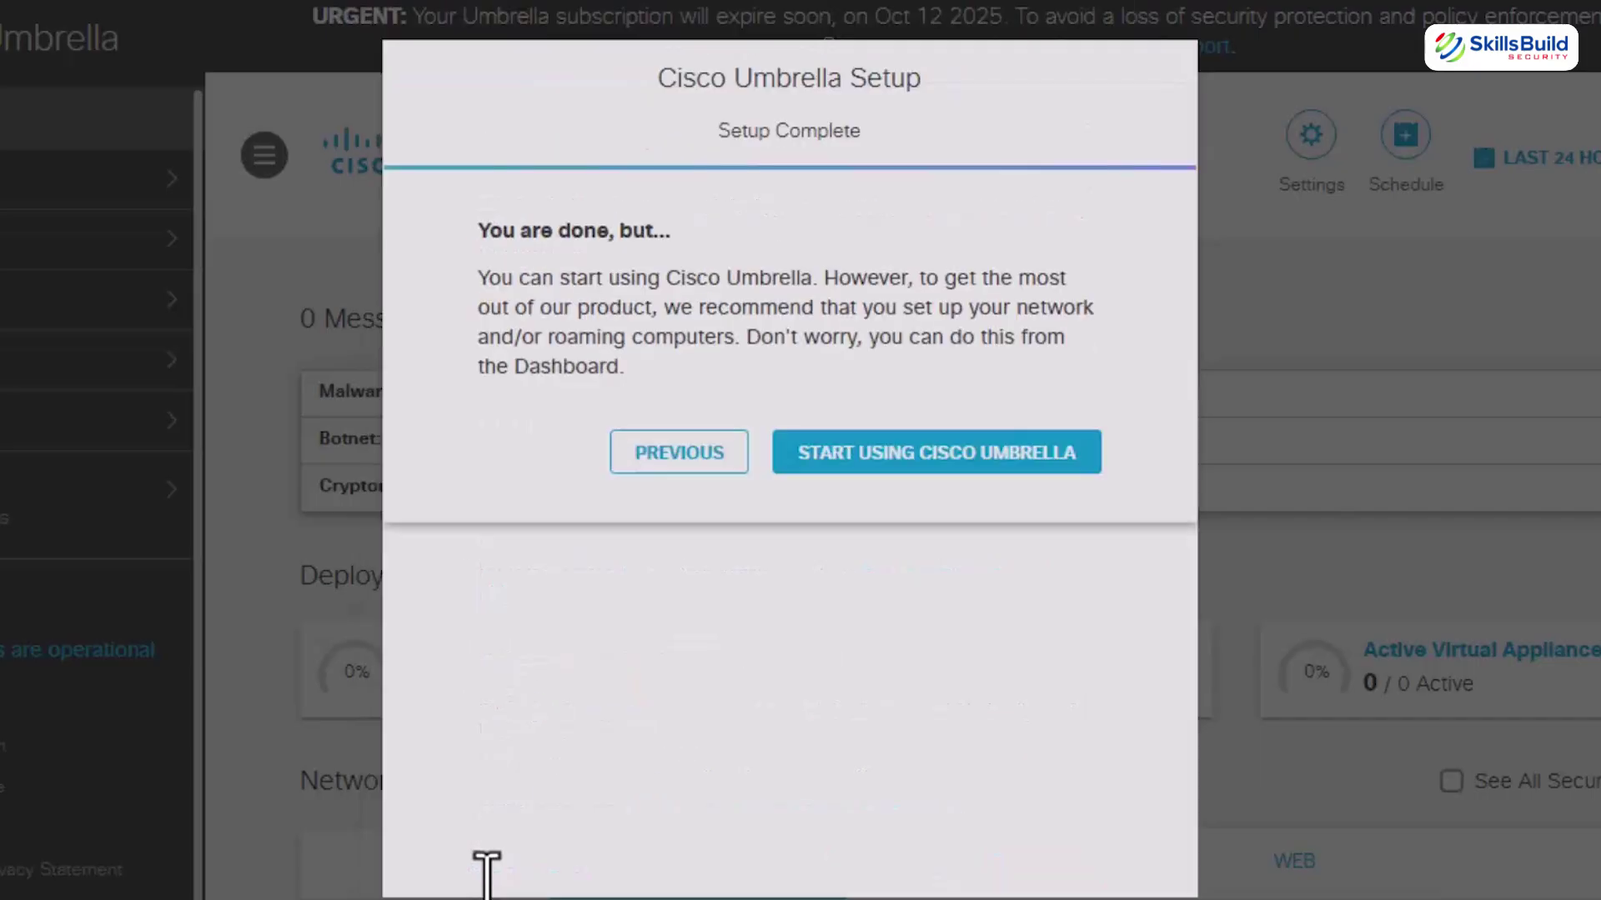
{"action": "left_click", "coordinate": [936, 483]}
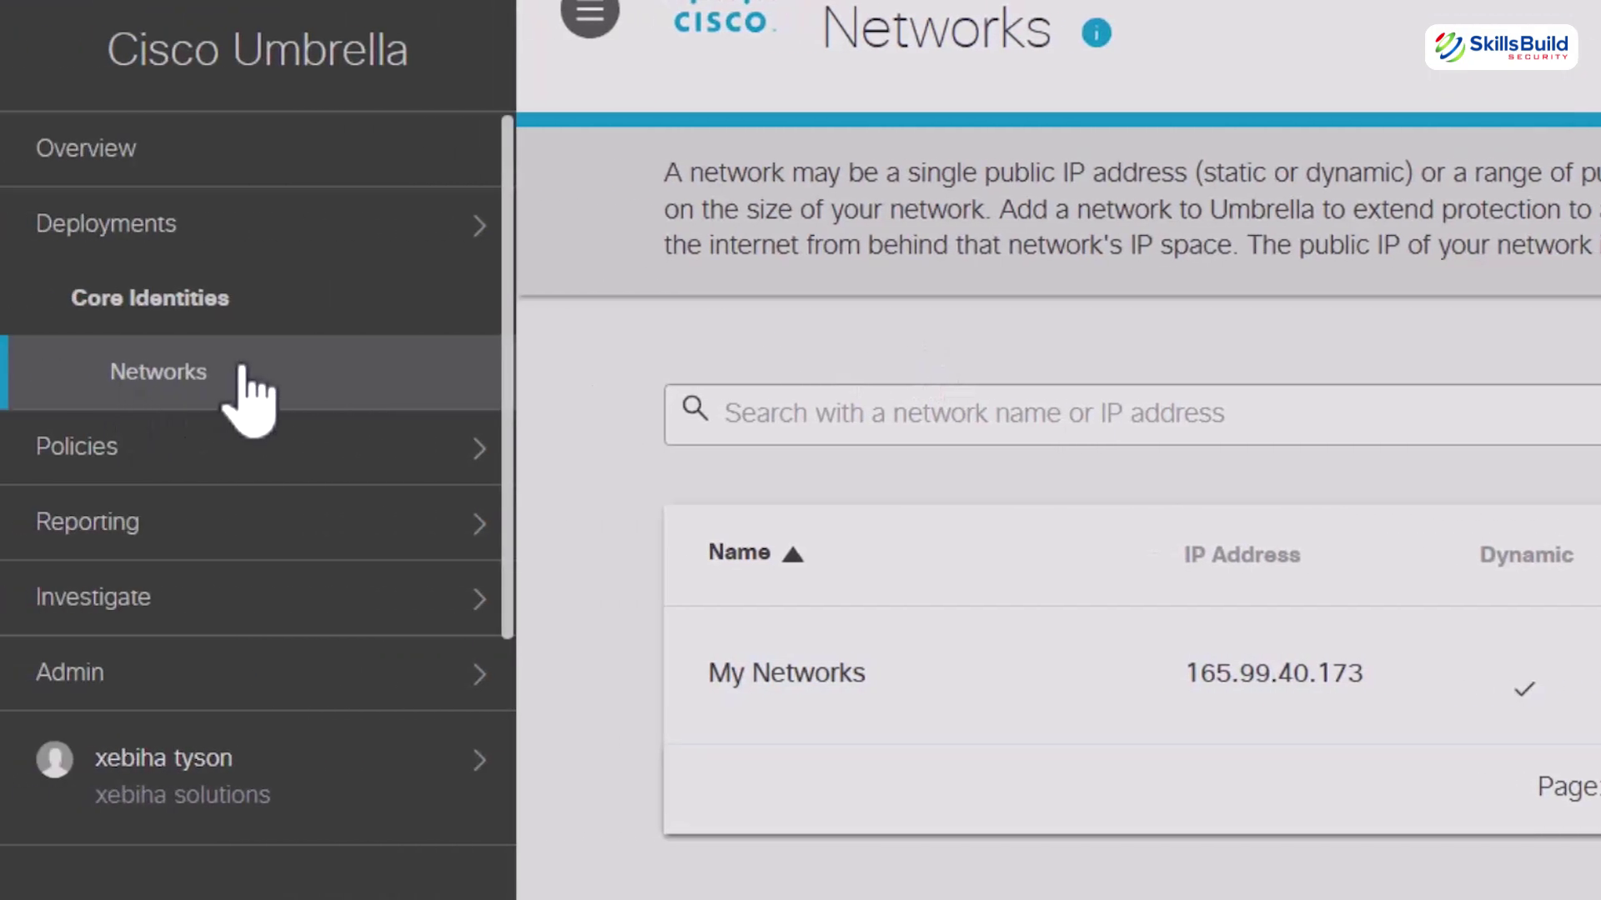
{"action": "left_click", "coordinate": [144, 224]}
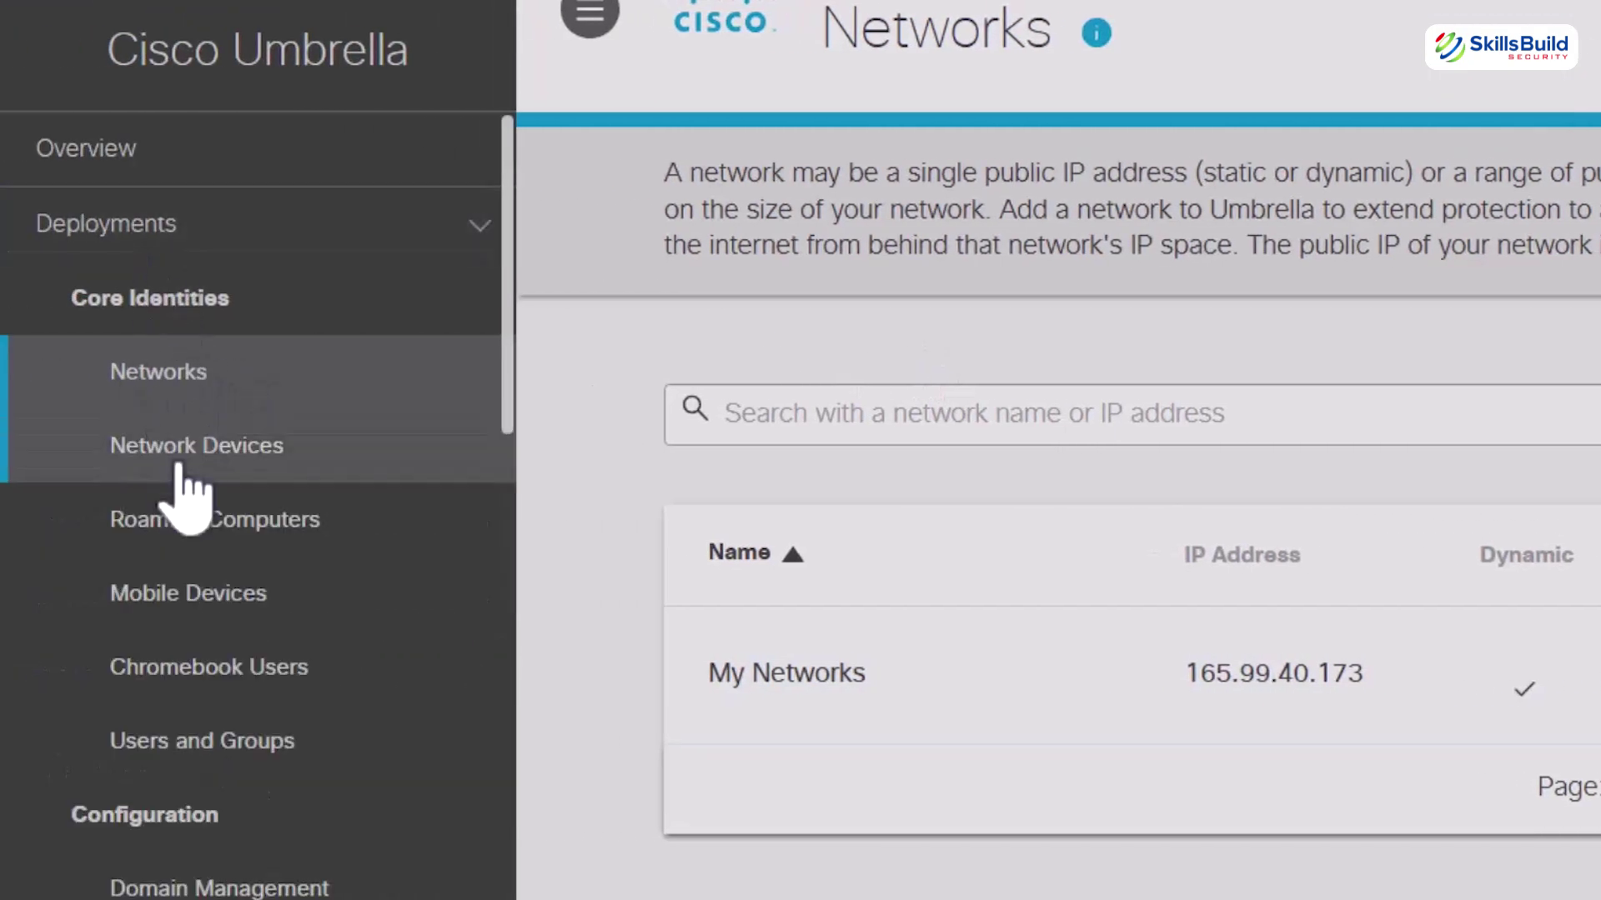
{"action": "scroll", "coordinate": [194, 621], "scroll_direction": "down", "scroll_amount": 3}
{"action": "scroll", "coordinate": [188, 638], "scroll_direction": "down", "scroll_amount": 2}
{"action": "scroll", "coordinate": [186, 636], "scroll_direction": "up", "scroll_amount": 2}
{"action": "scroll", "coordinate": [192, 643], "scroll_direction": "down", "scroll_amount": 4}
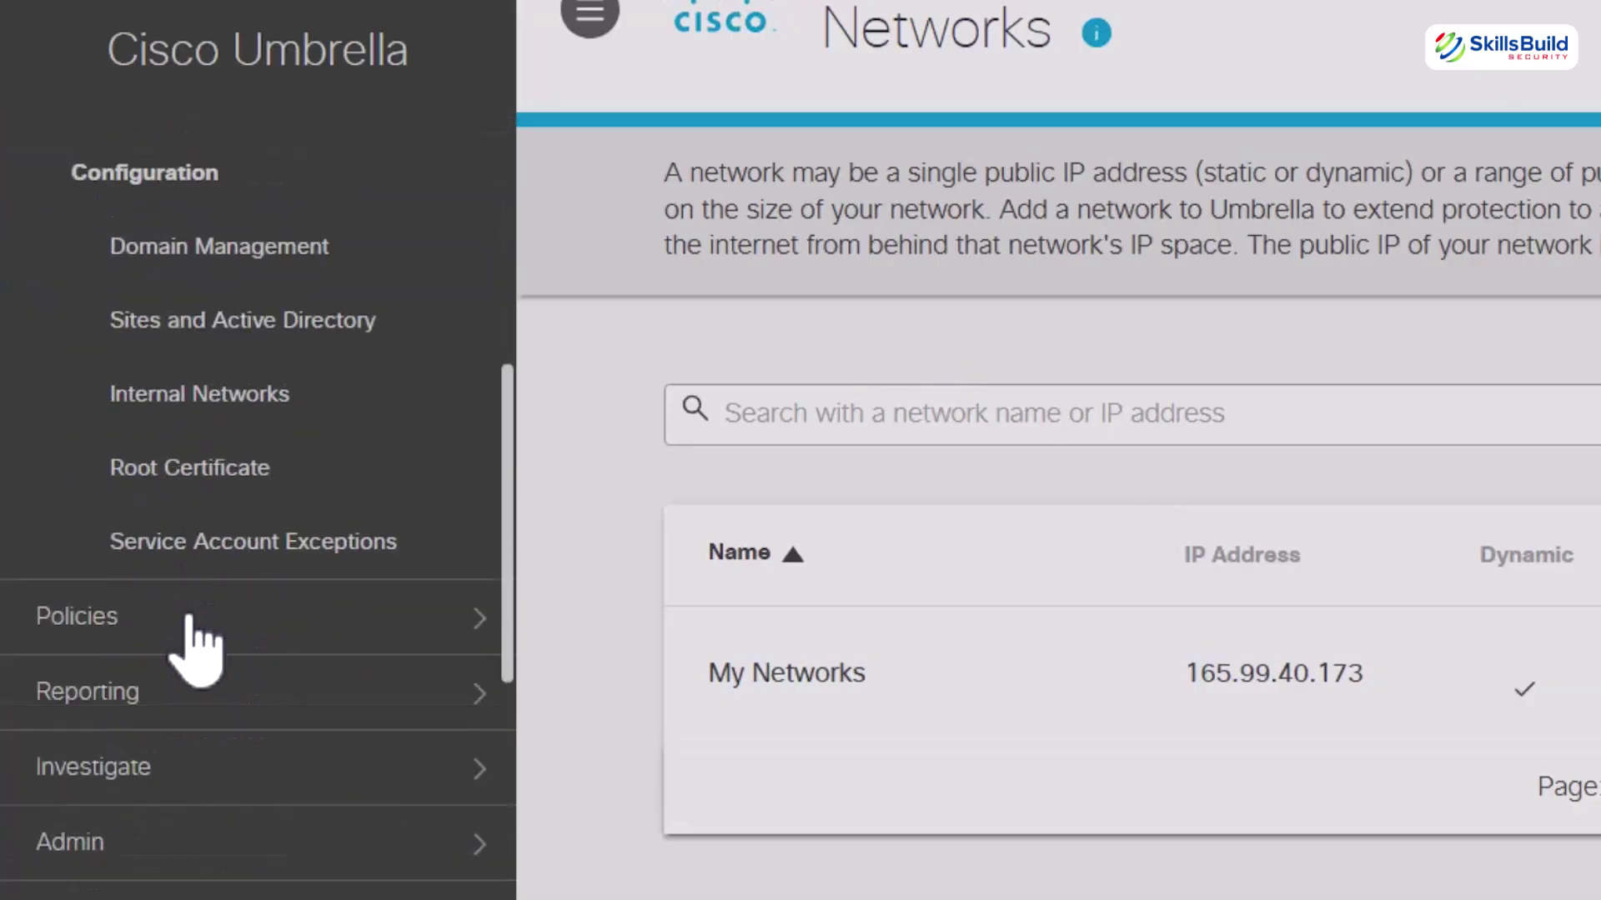
{"action": "left_click", "coordinate": [204, 663]}
{"action": "scroll", "coordinate": [203, 667], "scroll_direction": "down", "scroll_amount": 5}
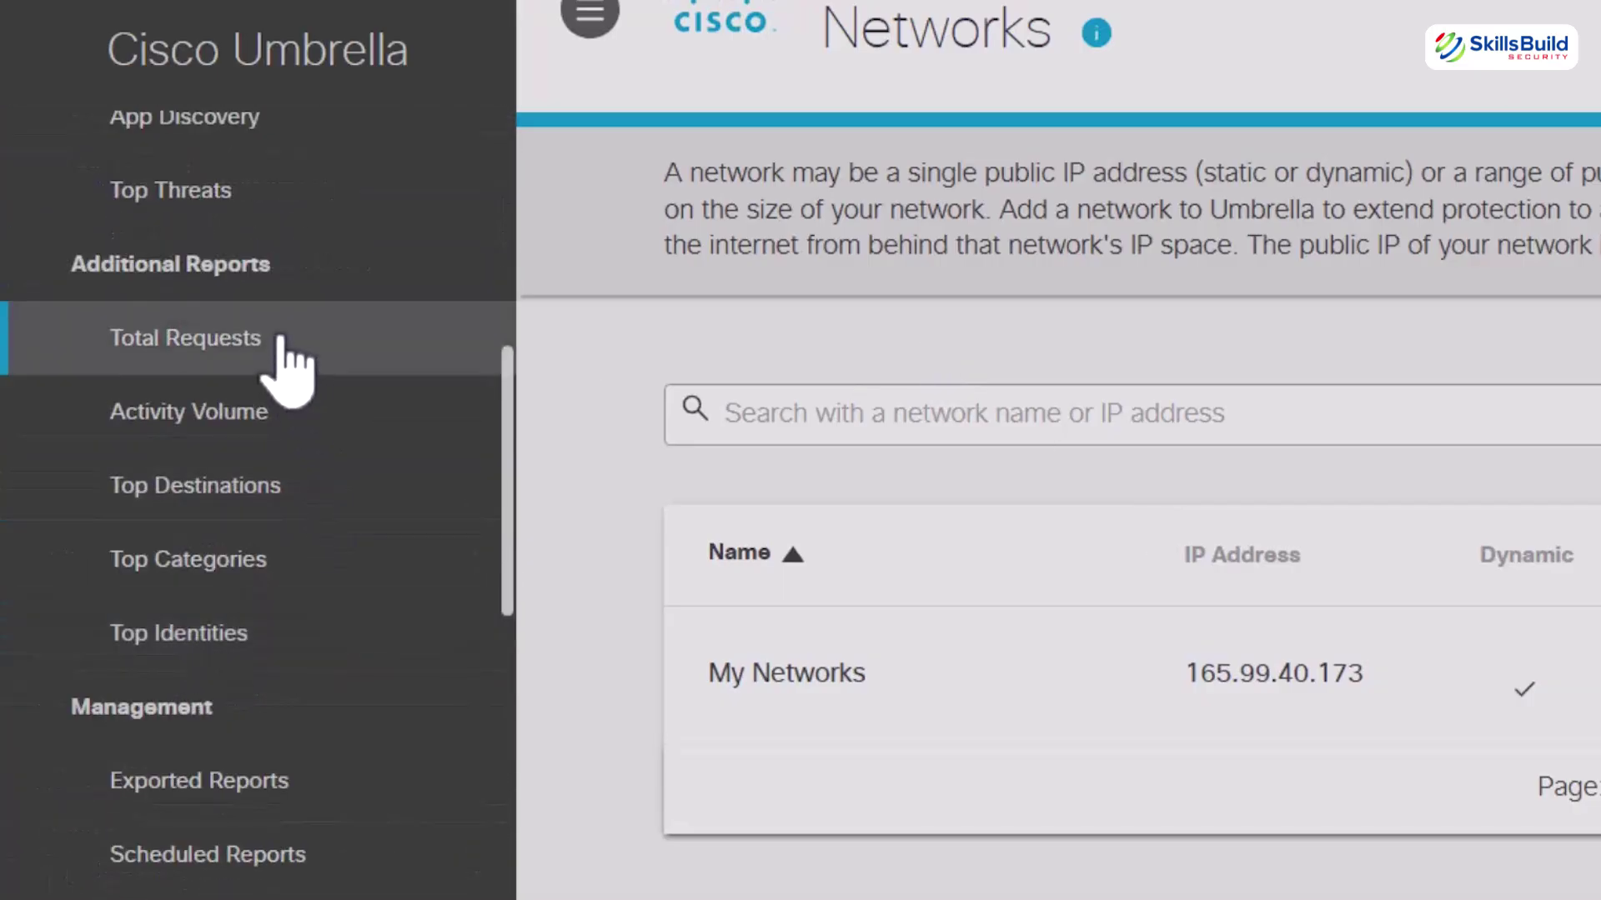
{"action": "scroll", "coordinate": [177, 332], "scroll_direction": "up", "scroll_amount": 4}
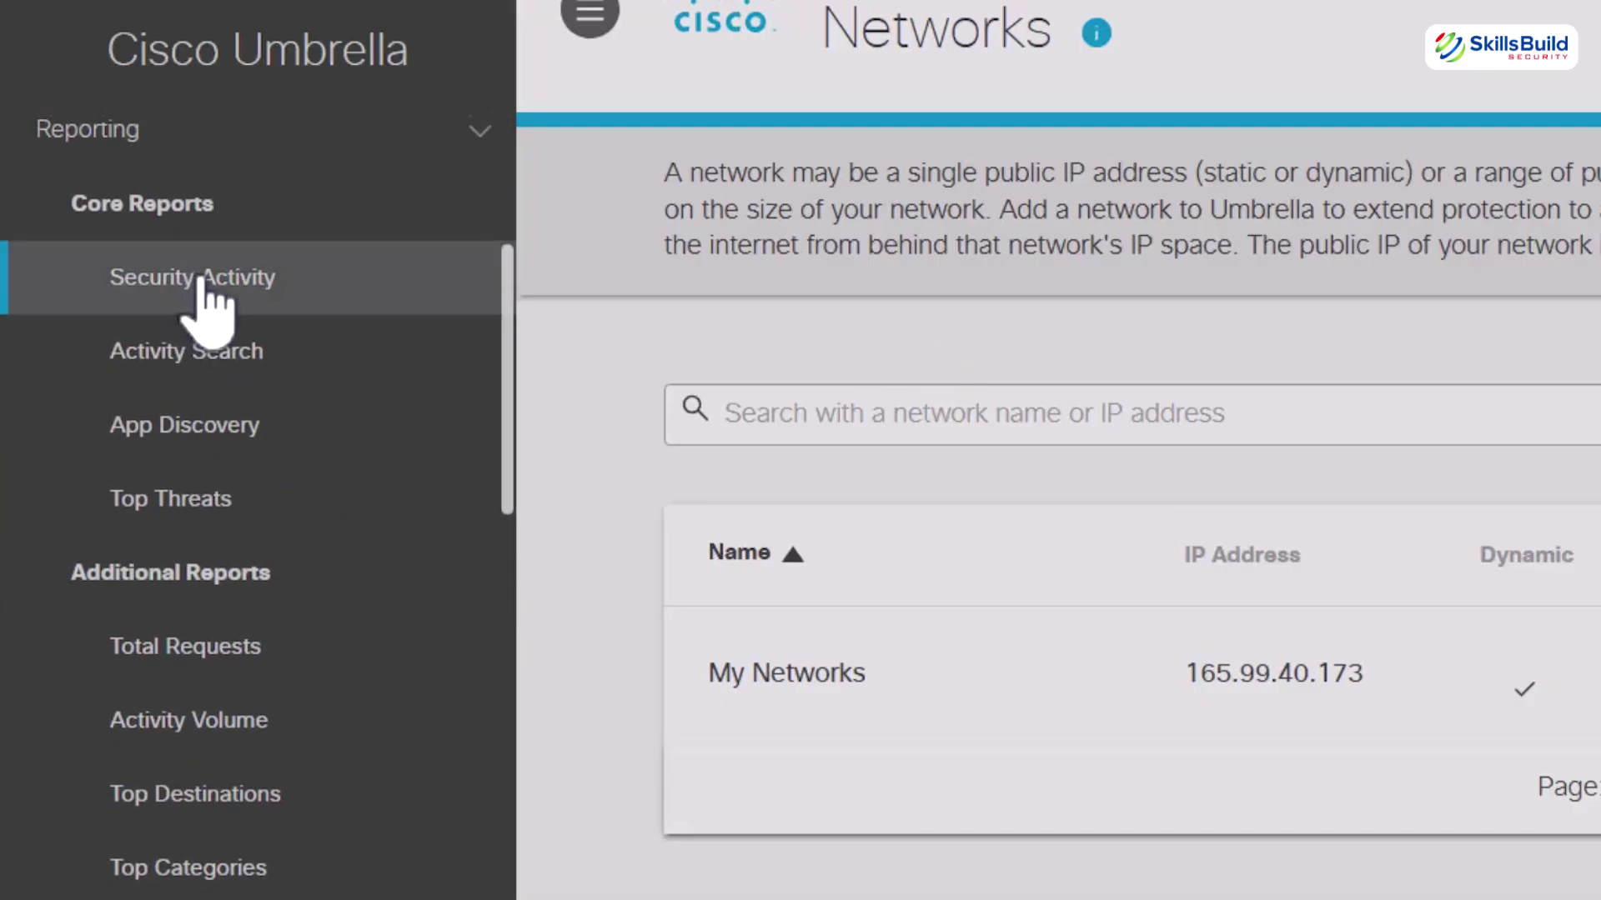
{"action": "left_click", "coordinate": [201, 281]}
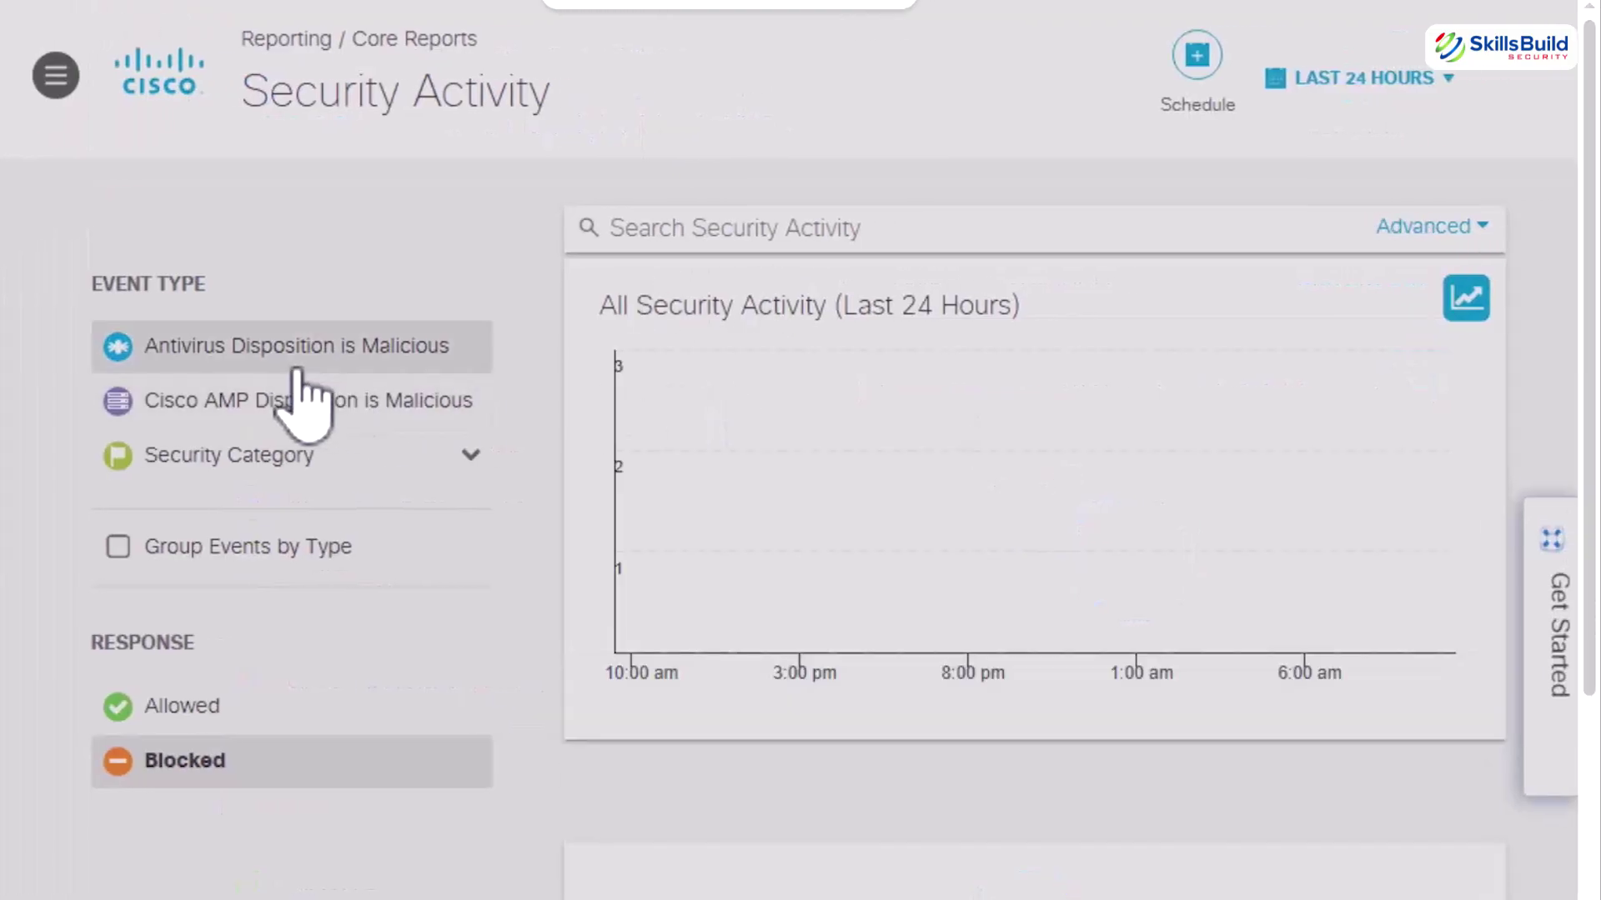
{"action": "scroll", "coordinate": [208, 642], "scroll_direction": "down", "scroll_amount": 3}
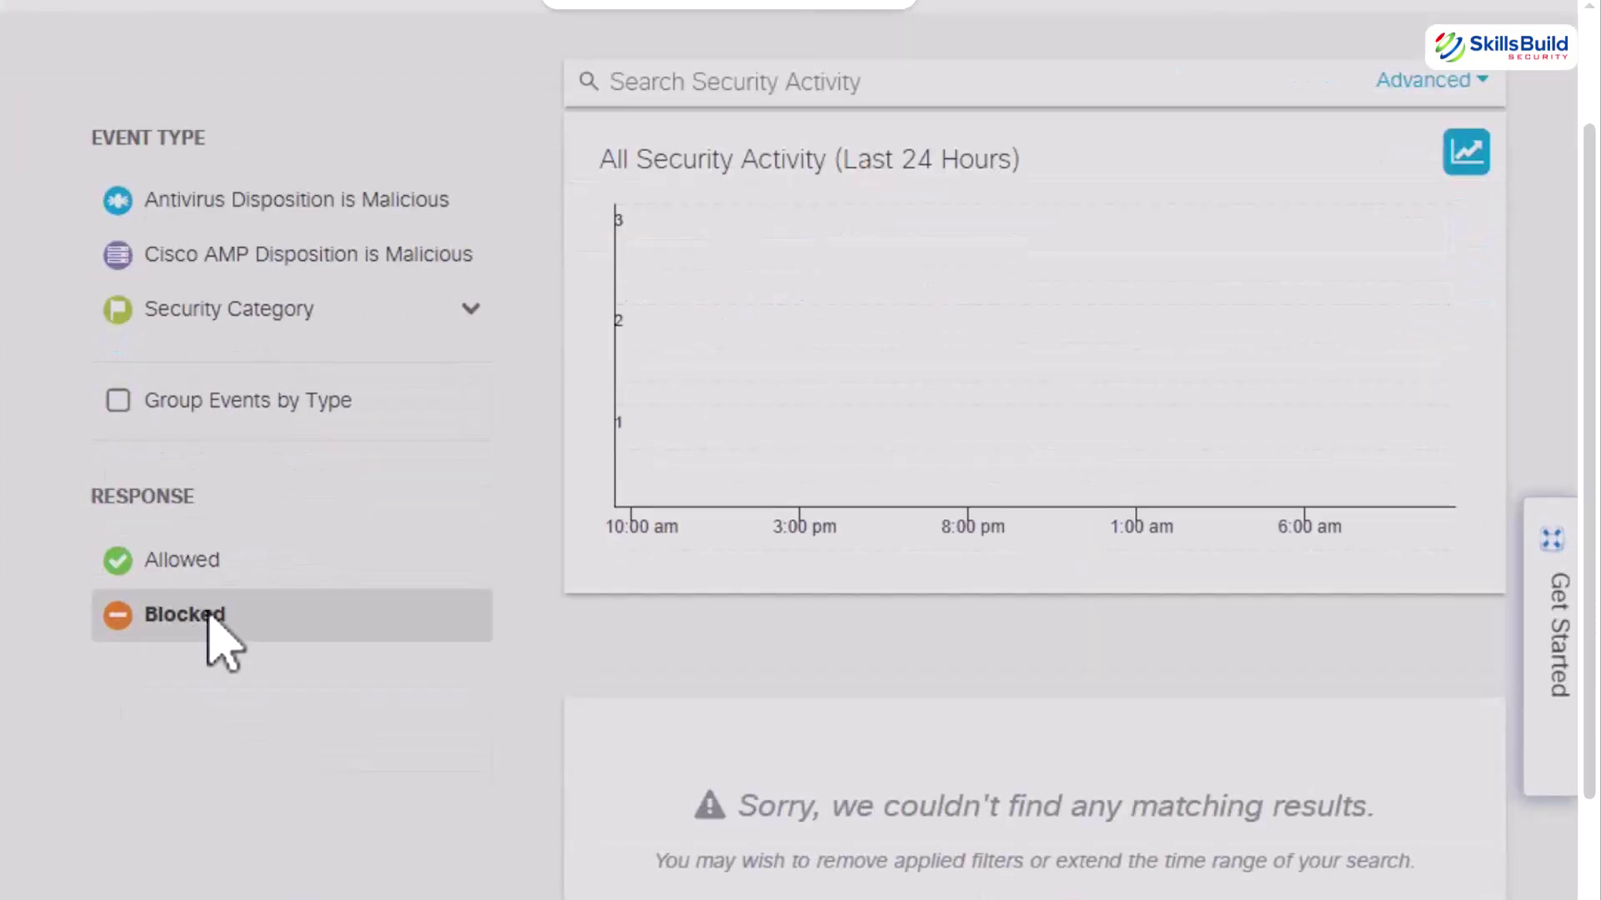
{"action": "scroll", "coordinate": [214, 644], "scroll_direction": "up", "scroll_amount": 3}
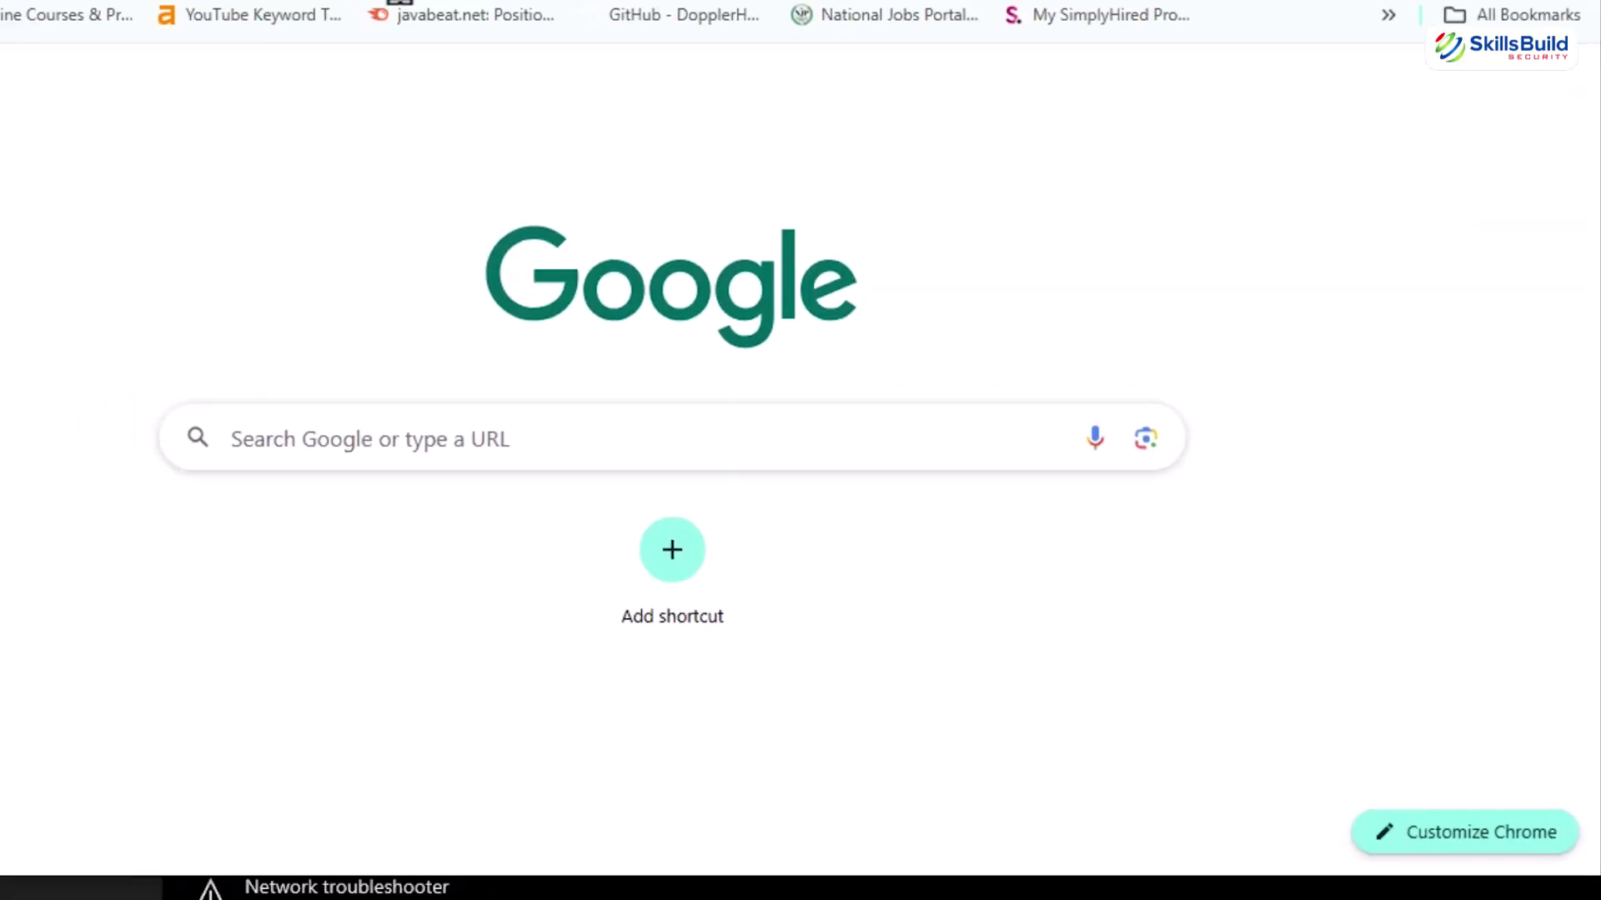
- Load internetbadguys.com from the 'interne' address suggestion and inspect Umbrella's phishing block page
{"action": "left_click", "coordinate": [579, 75]}
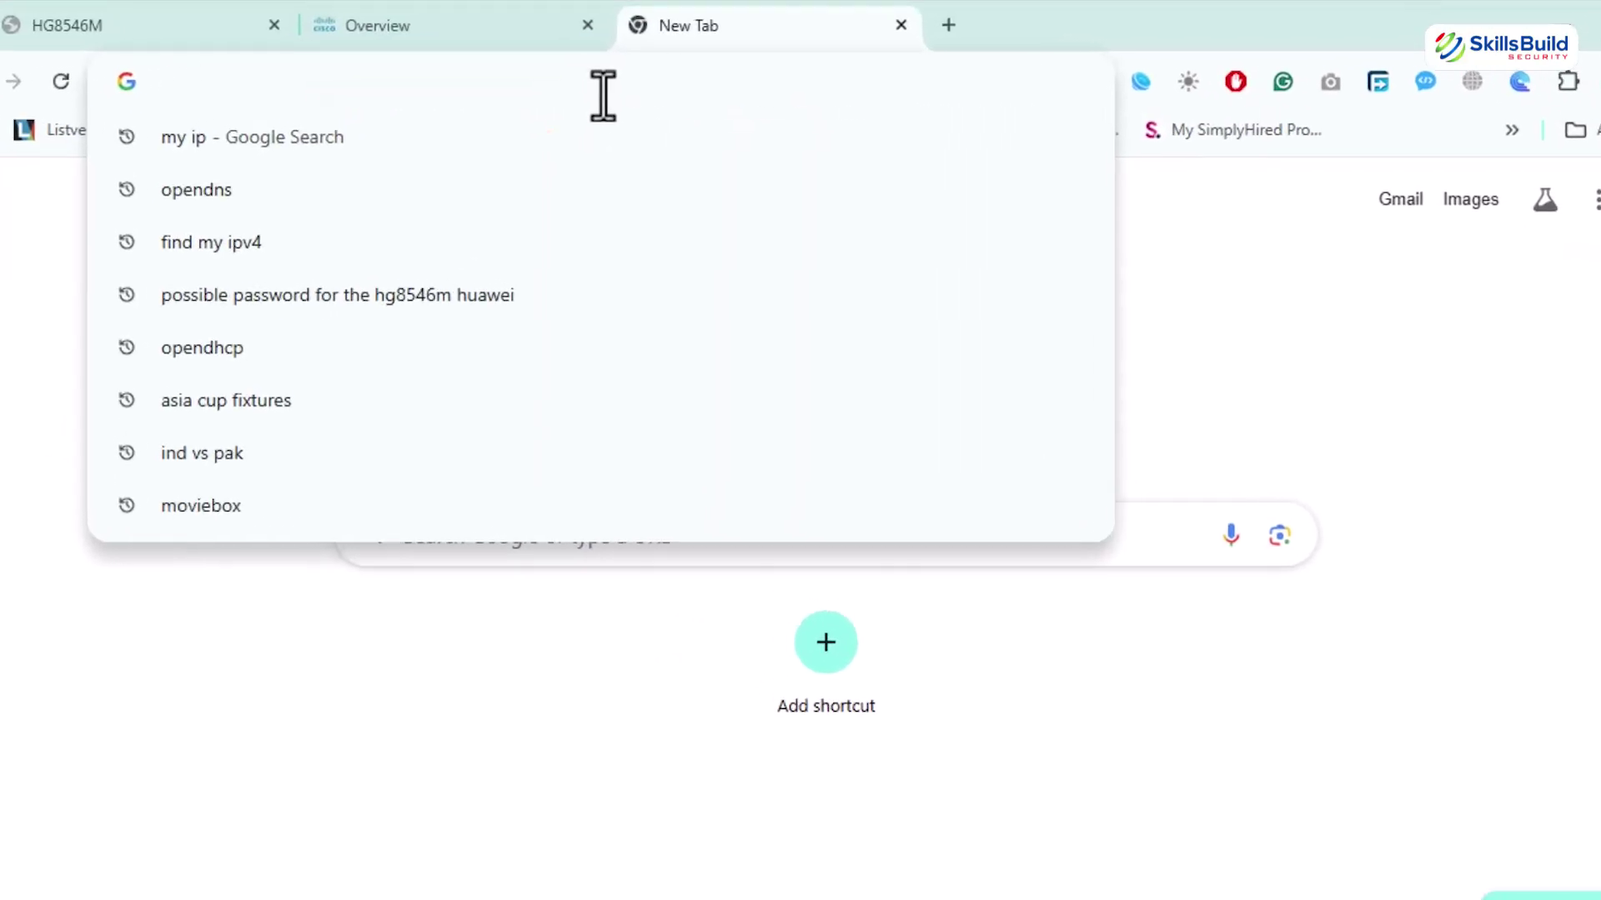
{"action": "type", "text": "interne"}
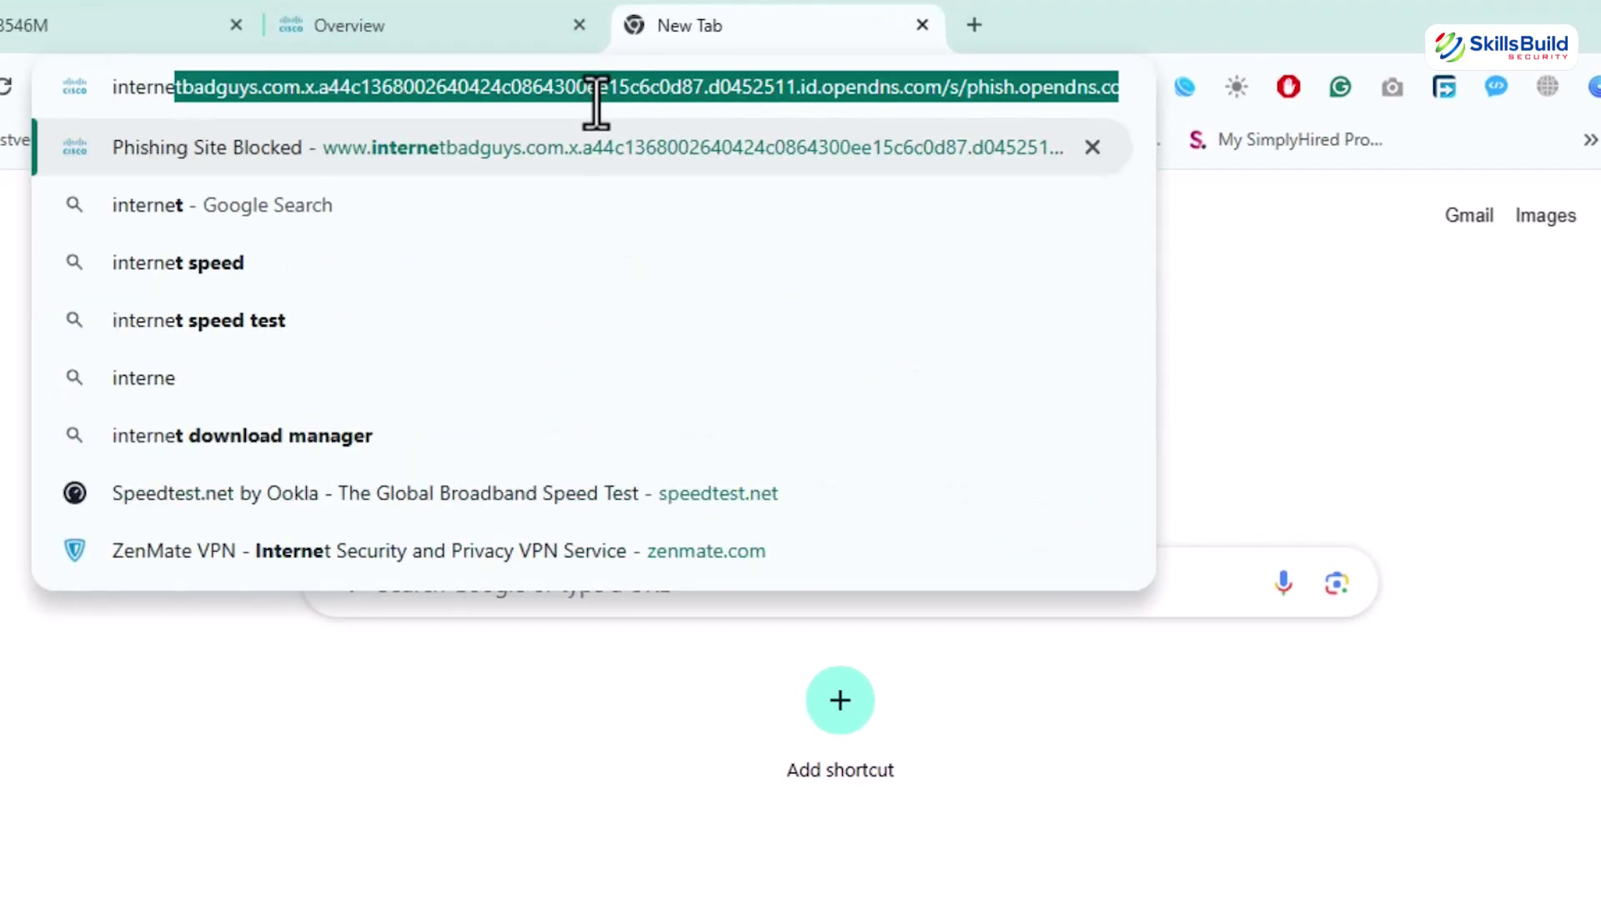
{"action": "key", "text": "Return"}
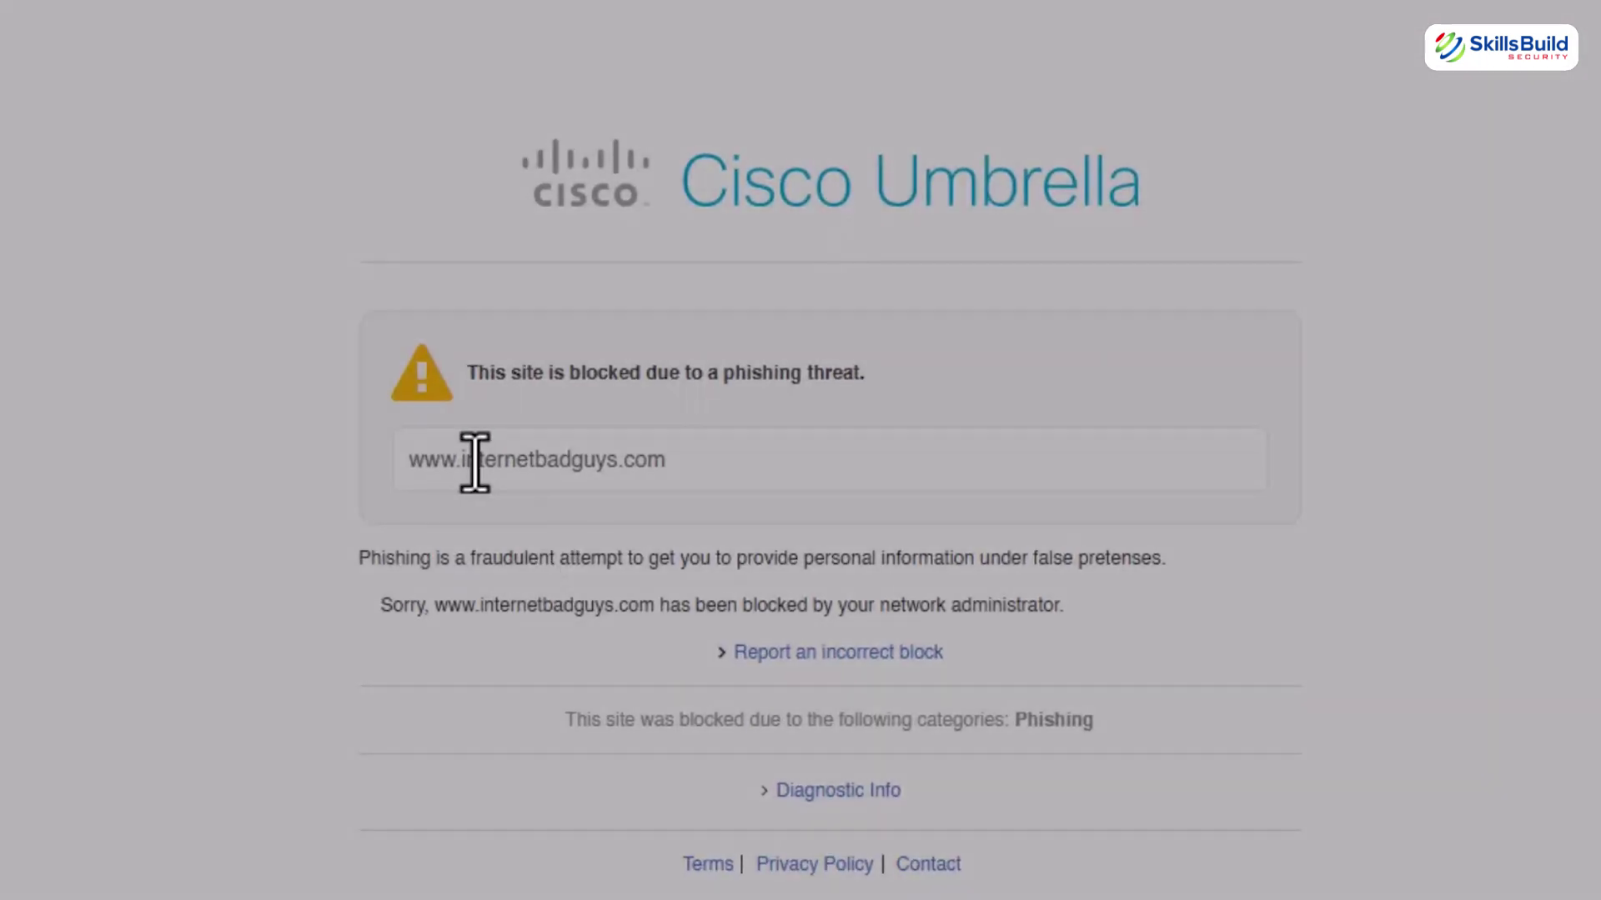
{"action": "left_click_drag", "start_coordinate": [496, 552], "coordinate": [650, 552]}
{"action": "triple_click", "coordinate": [639, 476]}
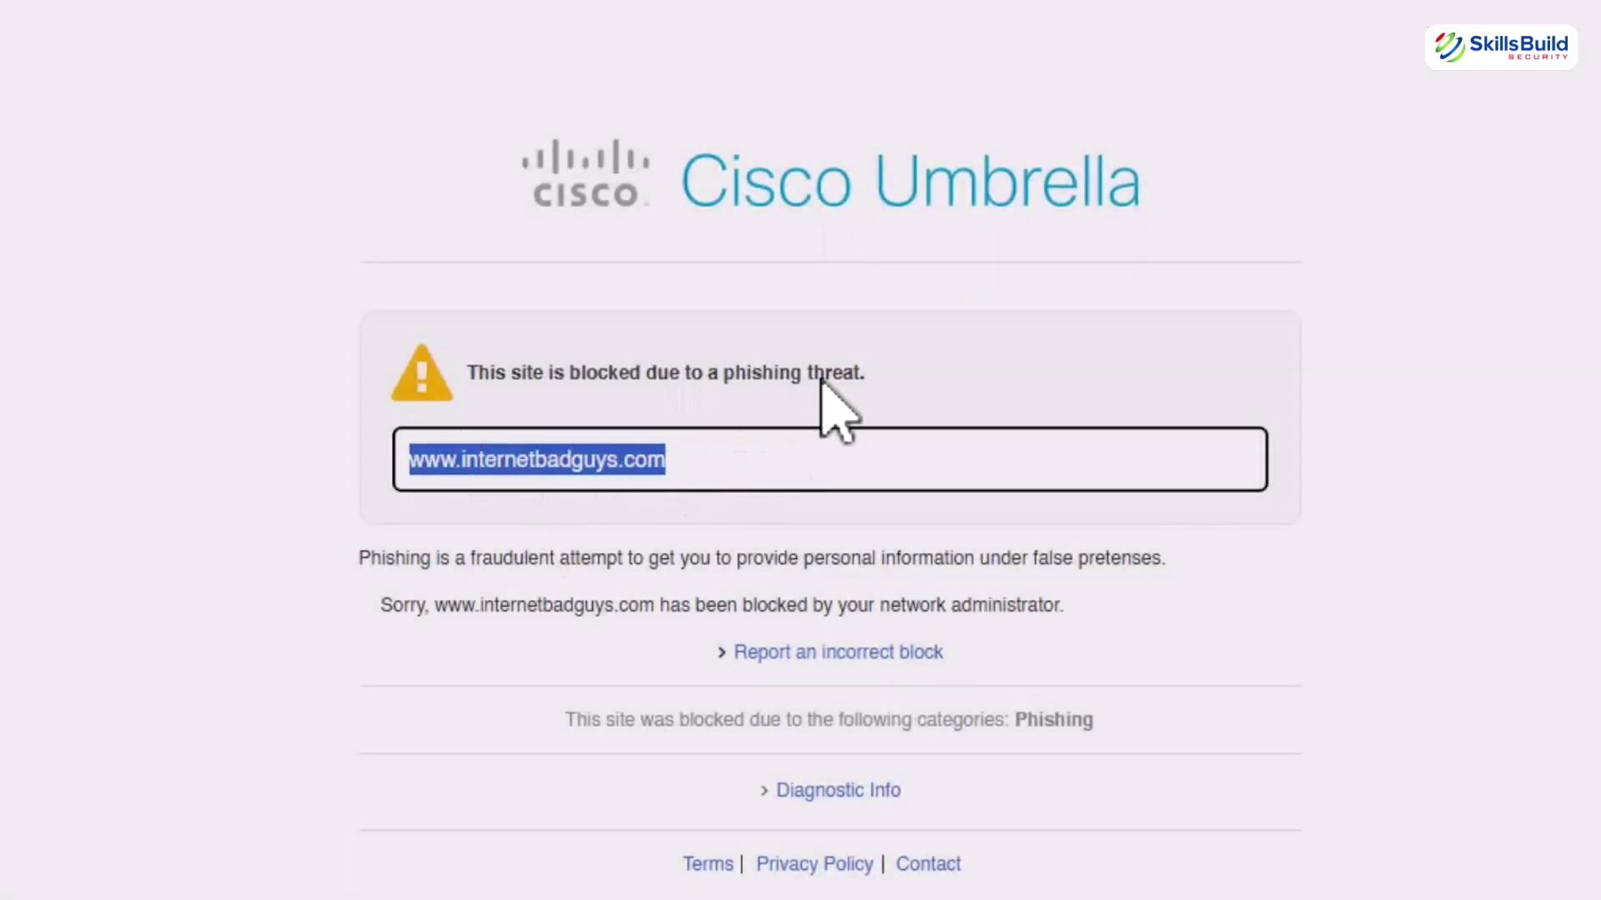
{"action": "left_click", "coordinate": [814, 315]}
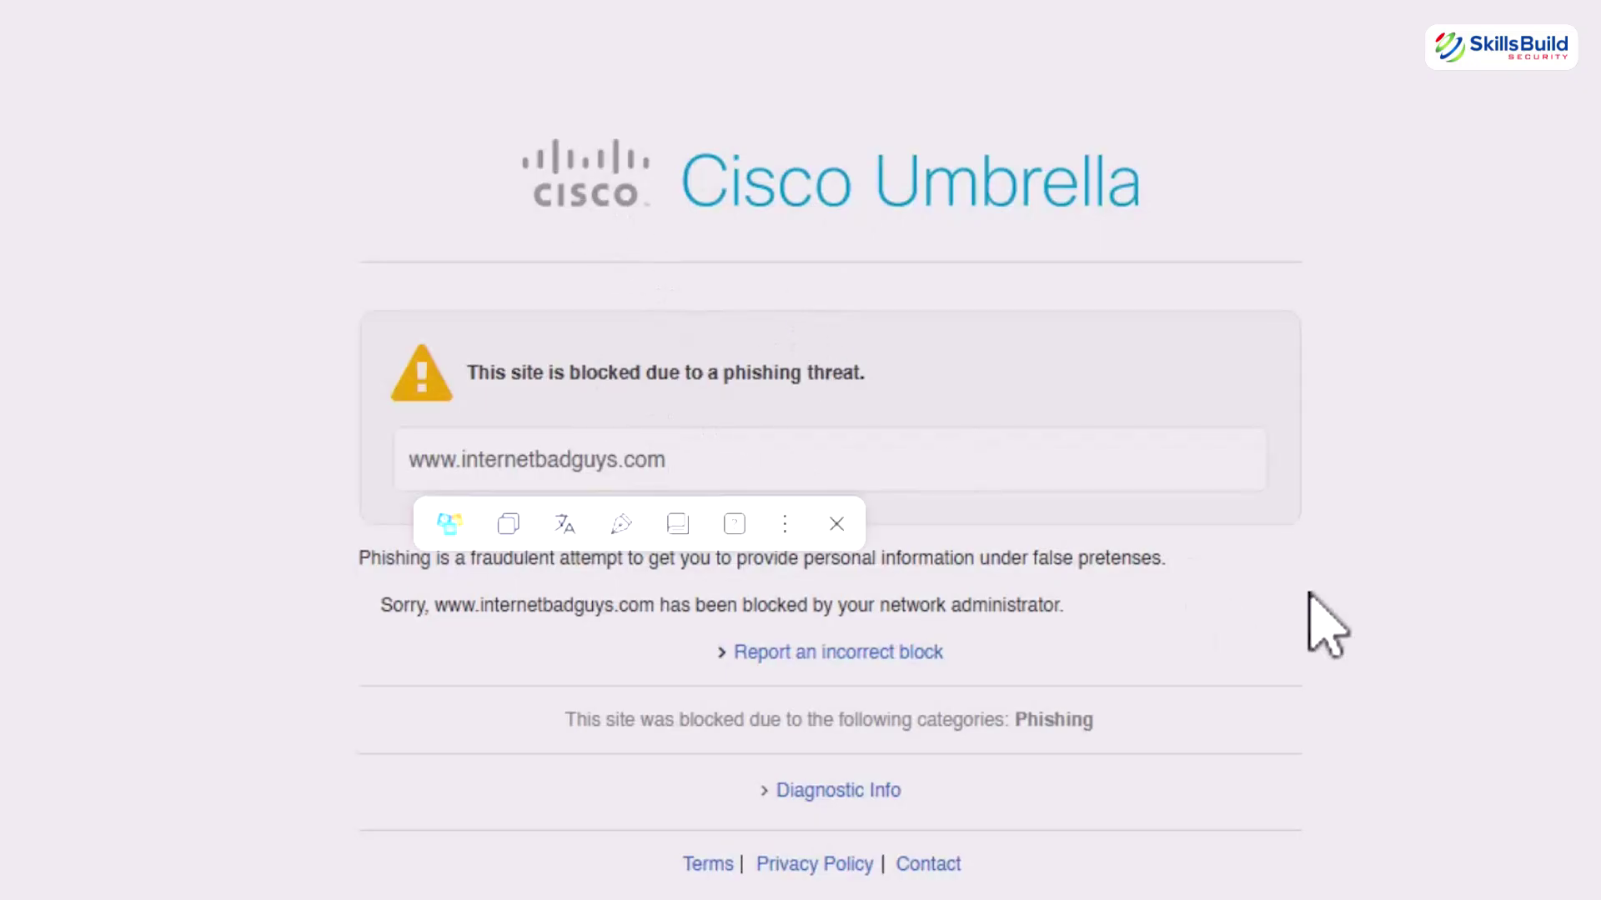